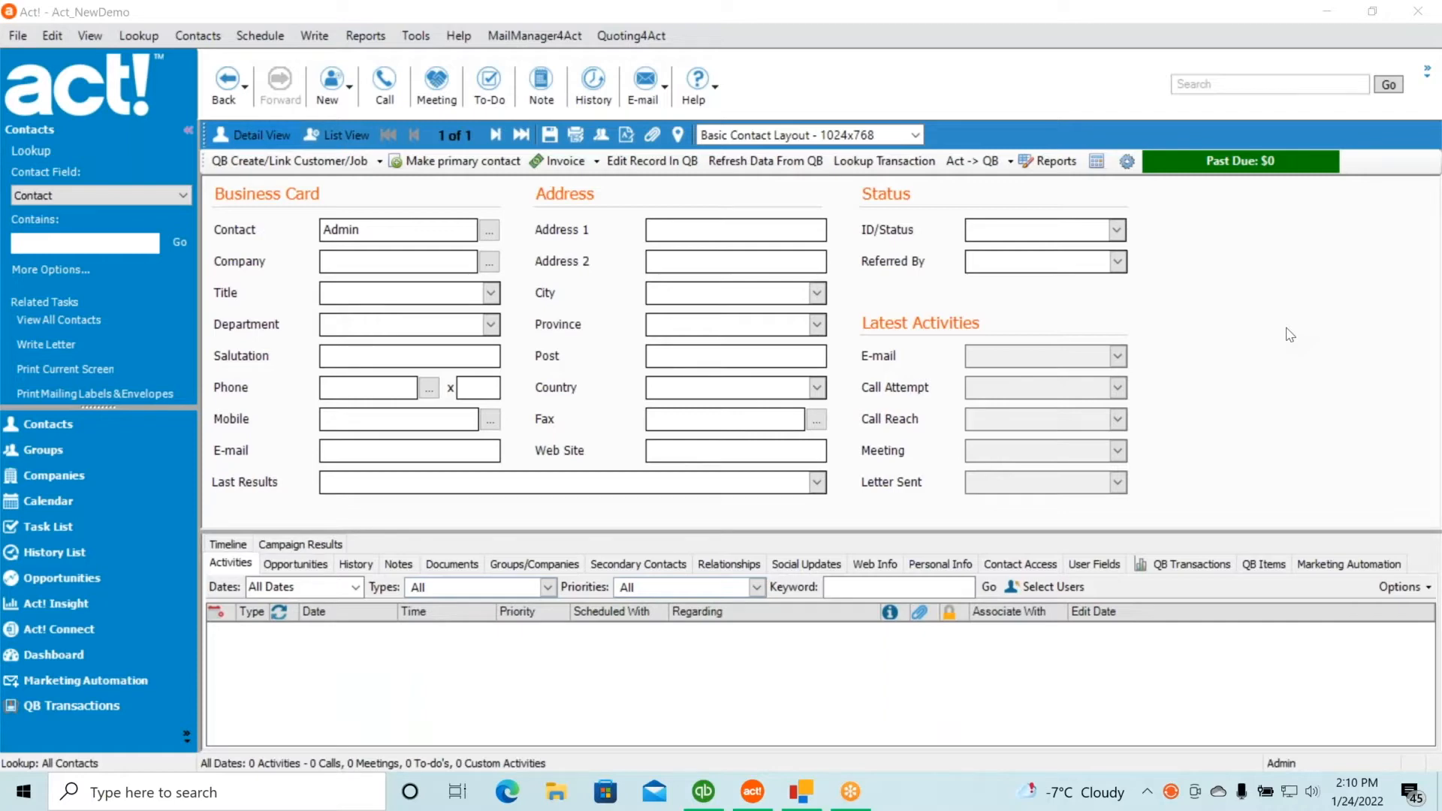
Start the QSales for Act! Install Wizard, choose New Act! database and continue to the Web API settings page.
{"action": "left_click", "coordinate": [418, 37]}
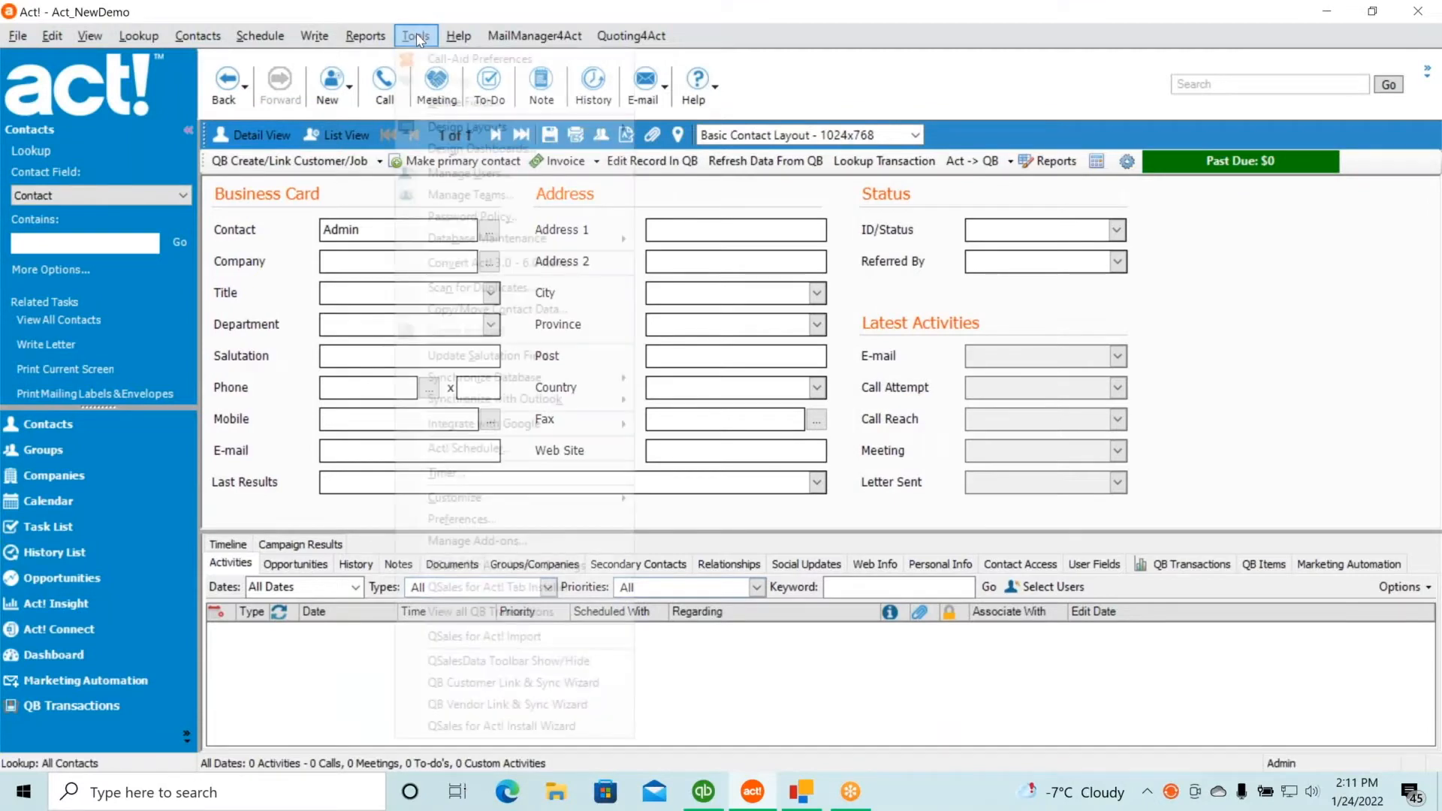
{"action": "left_click", "coordinate": [555, 728]}
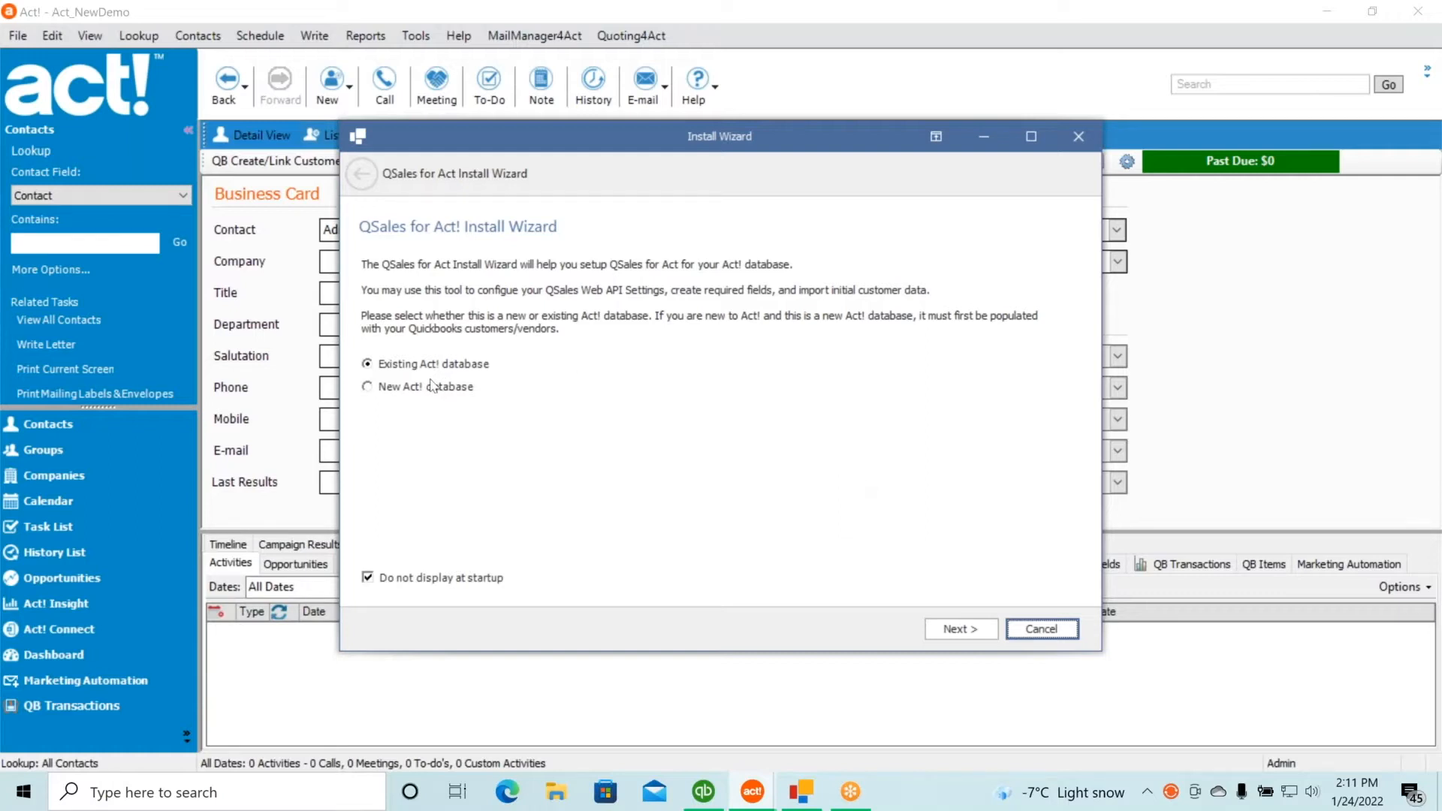
{"action": "left_click", "coordinate": [369, 387]}
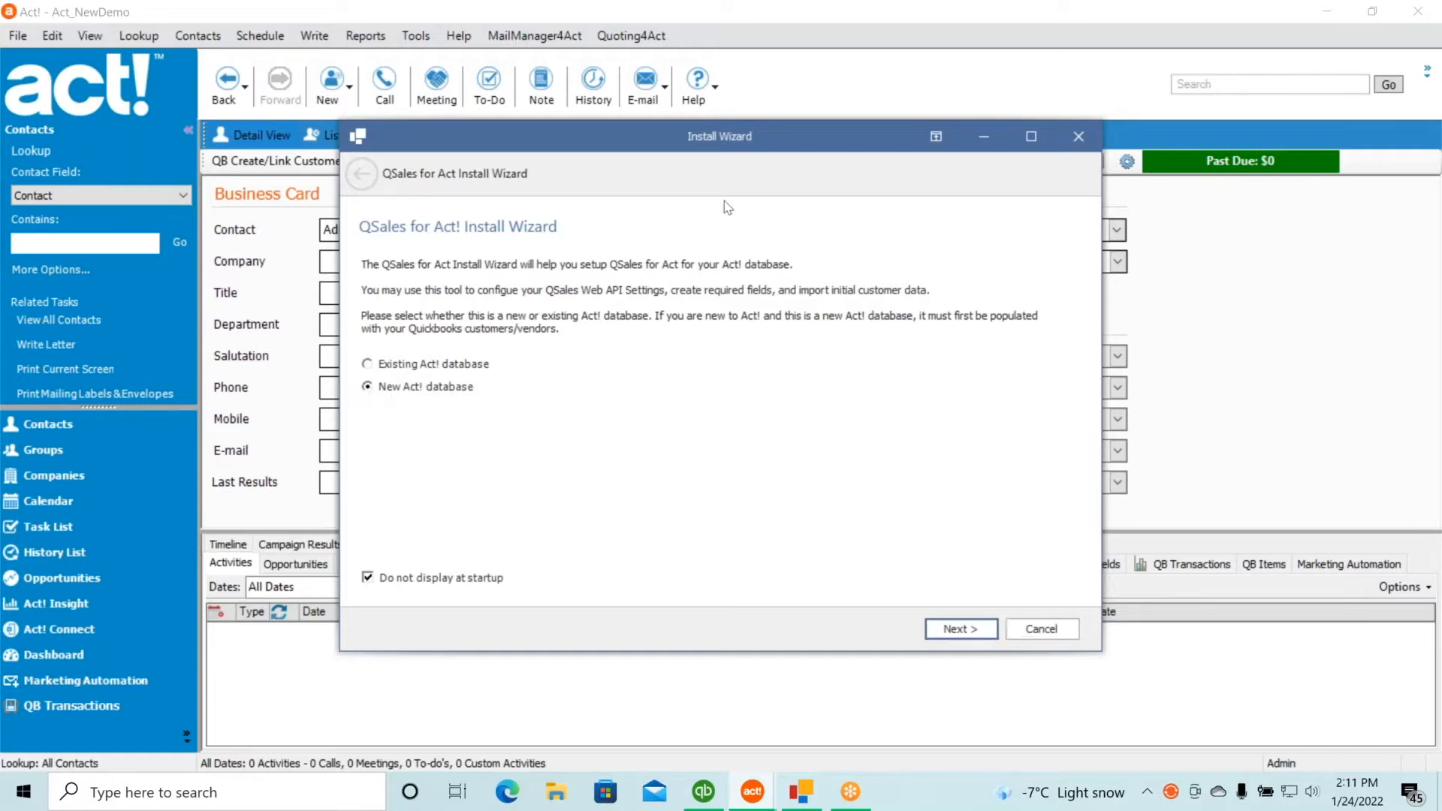
{"action": "mouse_move", "coordinate": [761, 136]}
{"action": "left_mouse_down"}
{"action": "mouse_move", "coordinate": [764, 179]}
{"action": "mouse_move", "coordinate": [781, 128]}
{"action": "left_mouse_up"}
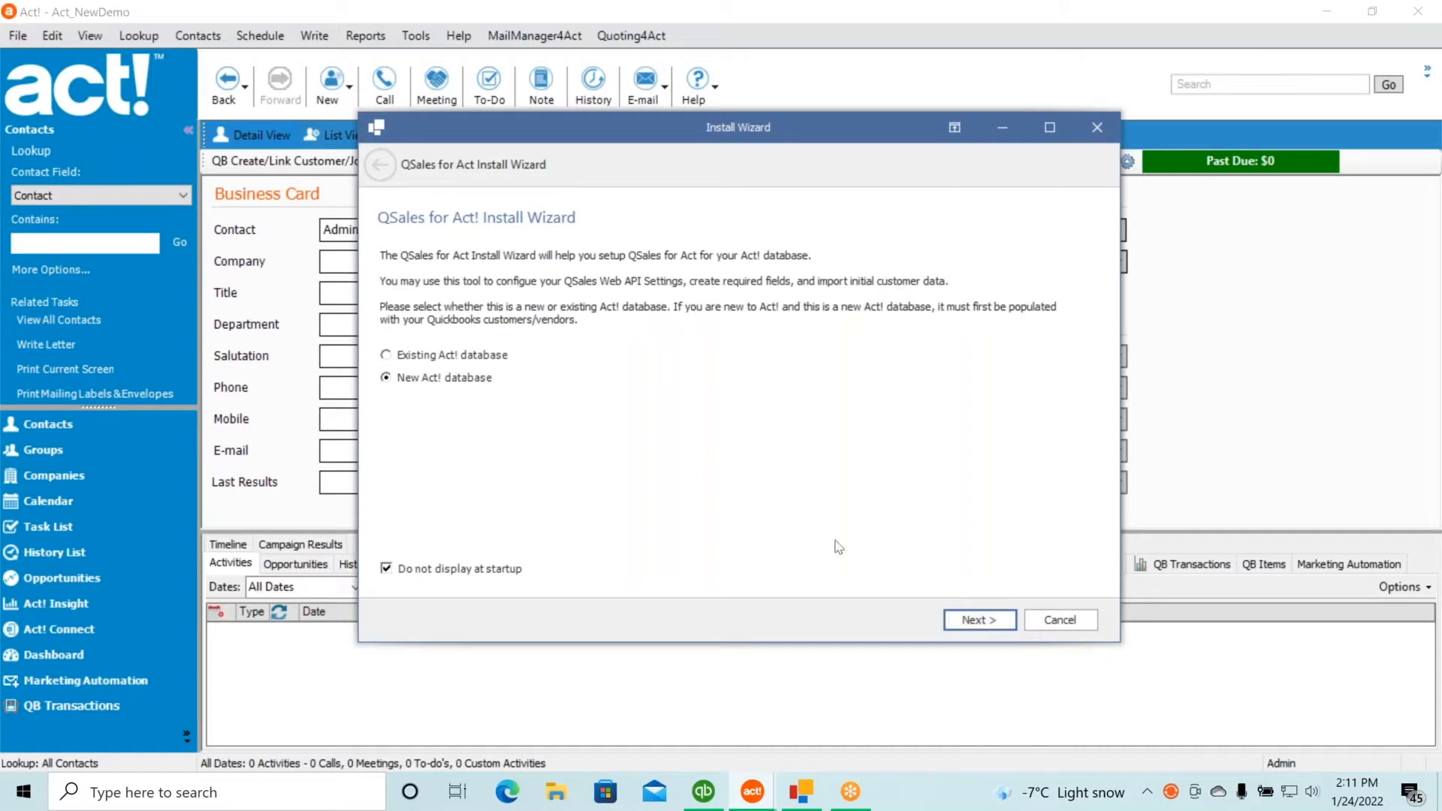
{"action": "left_click", "coordinate": [981, 632]}
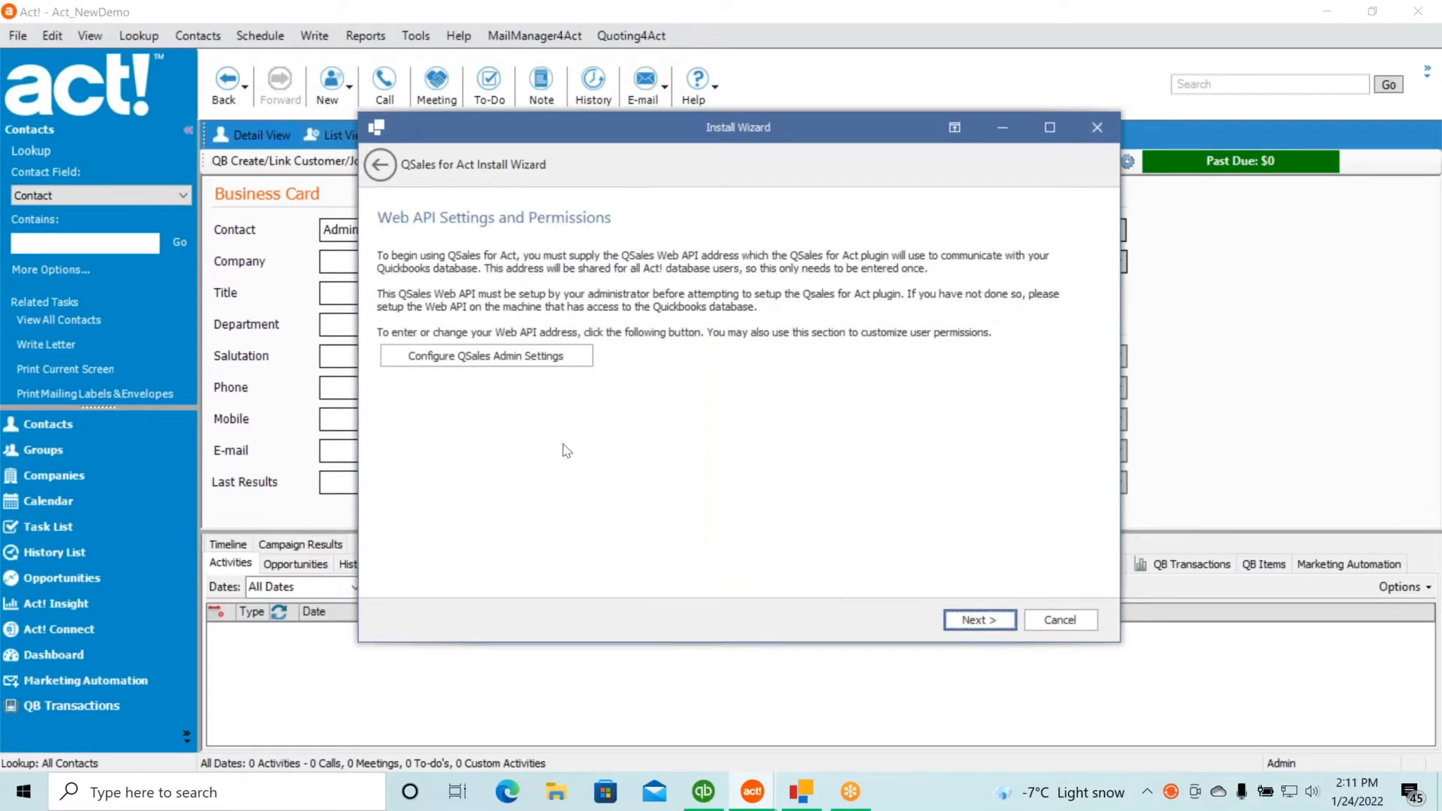
In the QSales admin settings, check the API URL against the address copied from the QSales API application and retrieve the API version.
{"action": "left_click", "coordinate": [513, 360]}
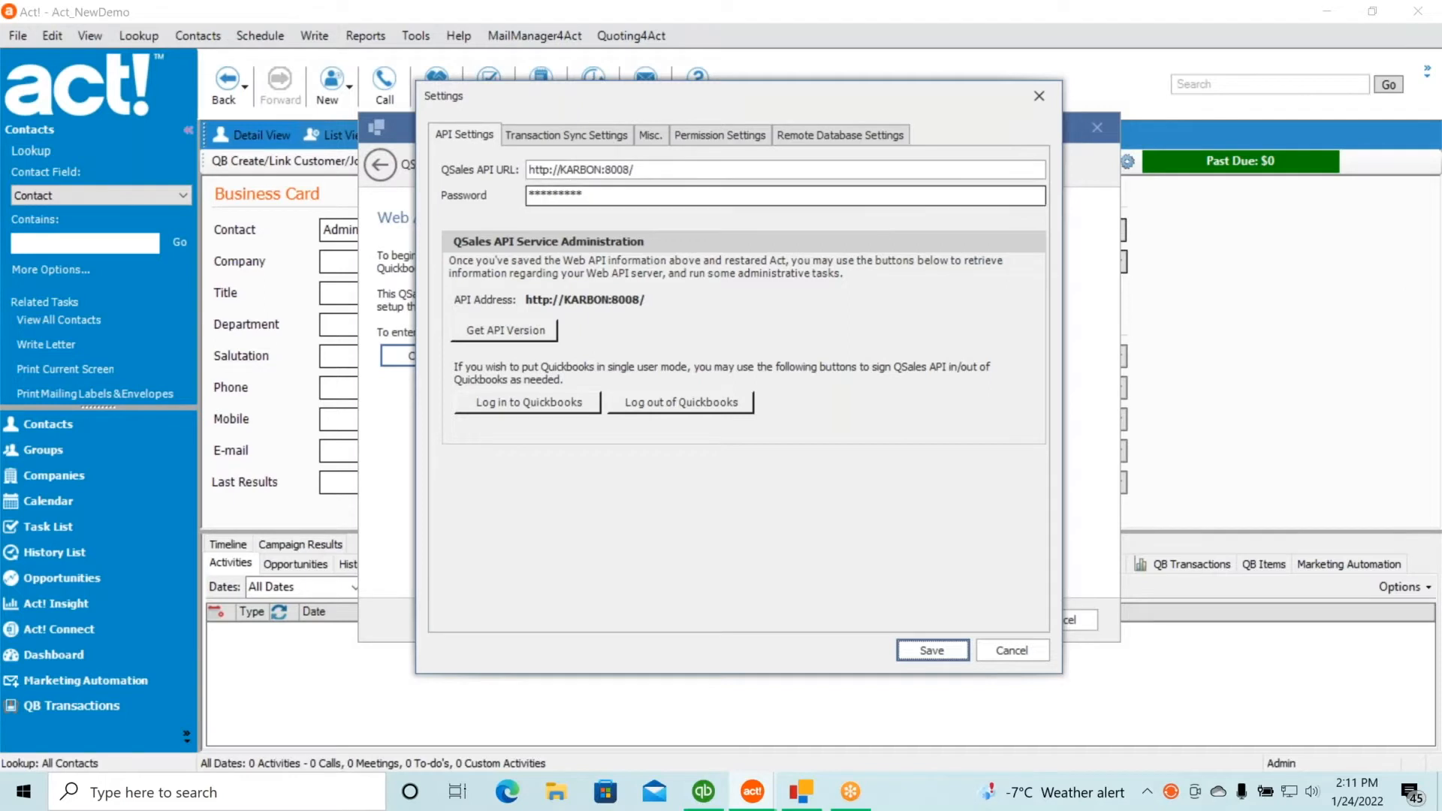
{"action": "left_click_drag", "start_coordinate": [1441, 376], "coordinate": [688, 296]}
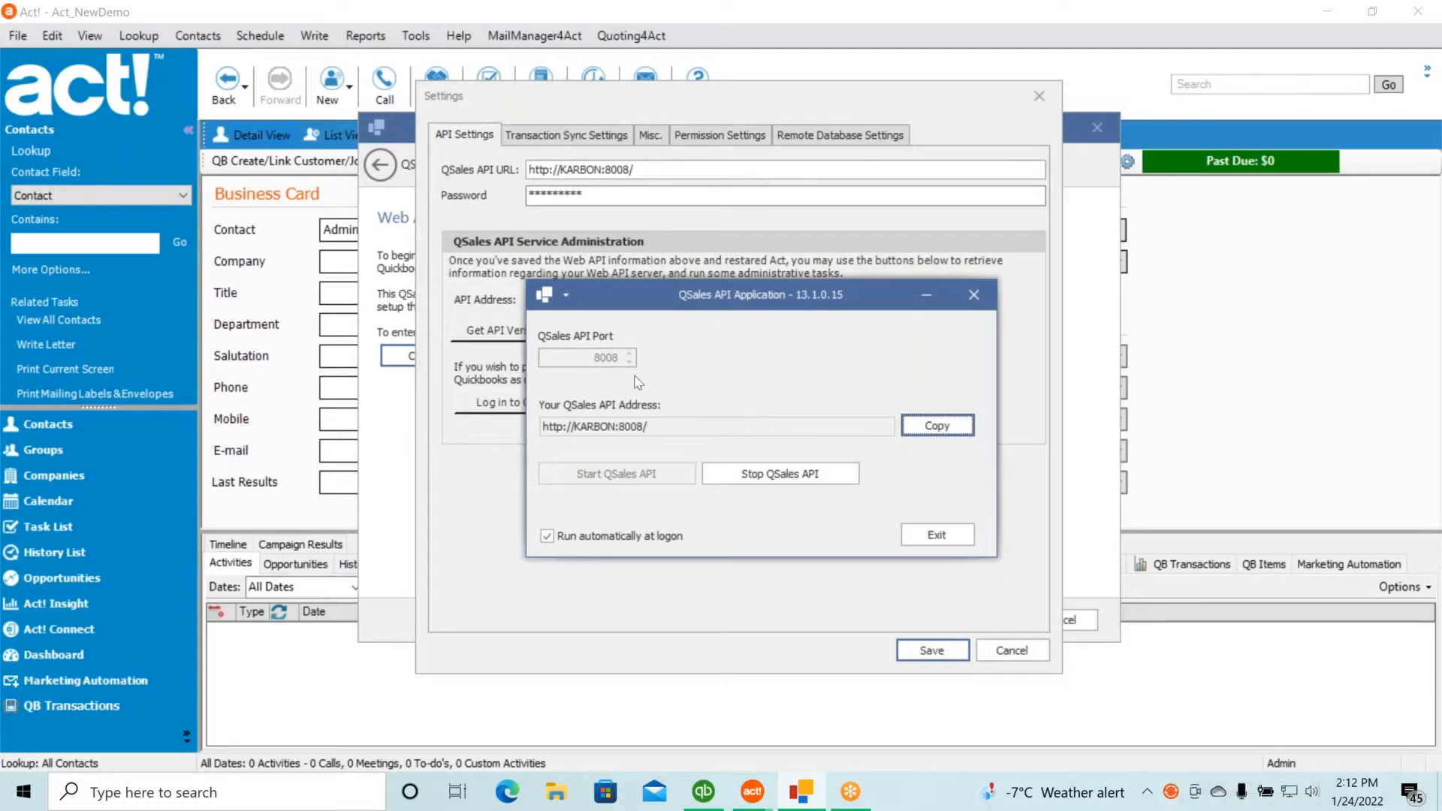
{"action": "left_click", "coordinate": [937, 427]}
{"action": "left_click", "coordinate": [927, 296]}
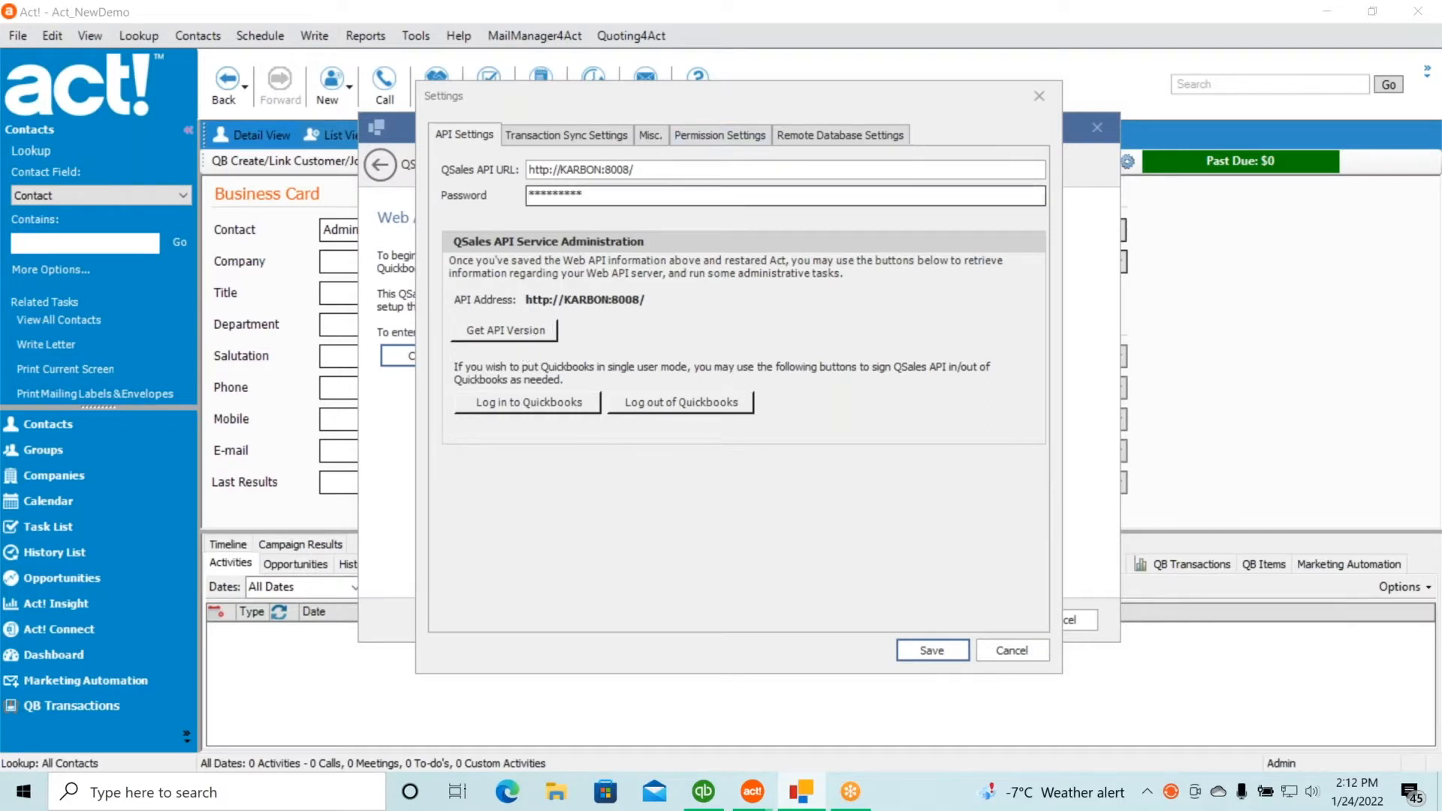
{"action": "left_click", "coordinate": [528, 336]}
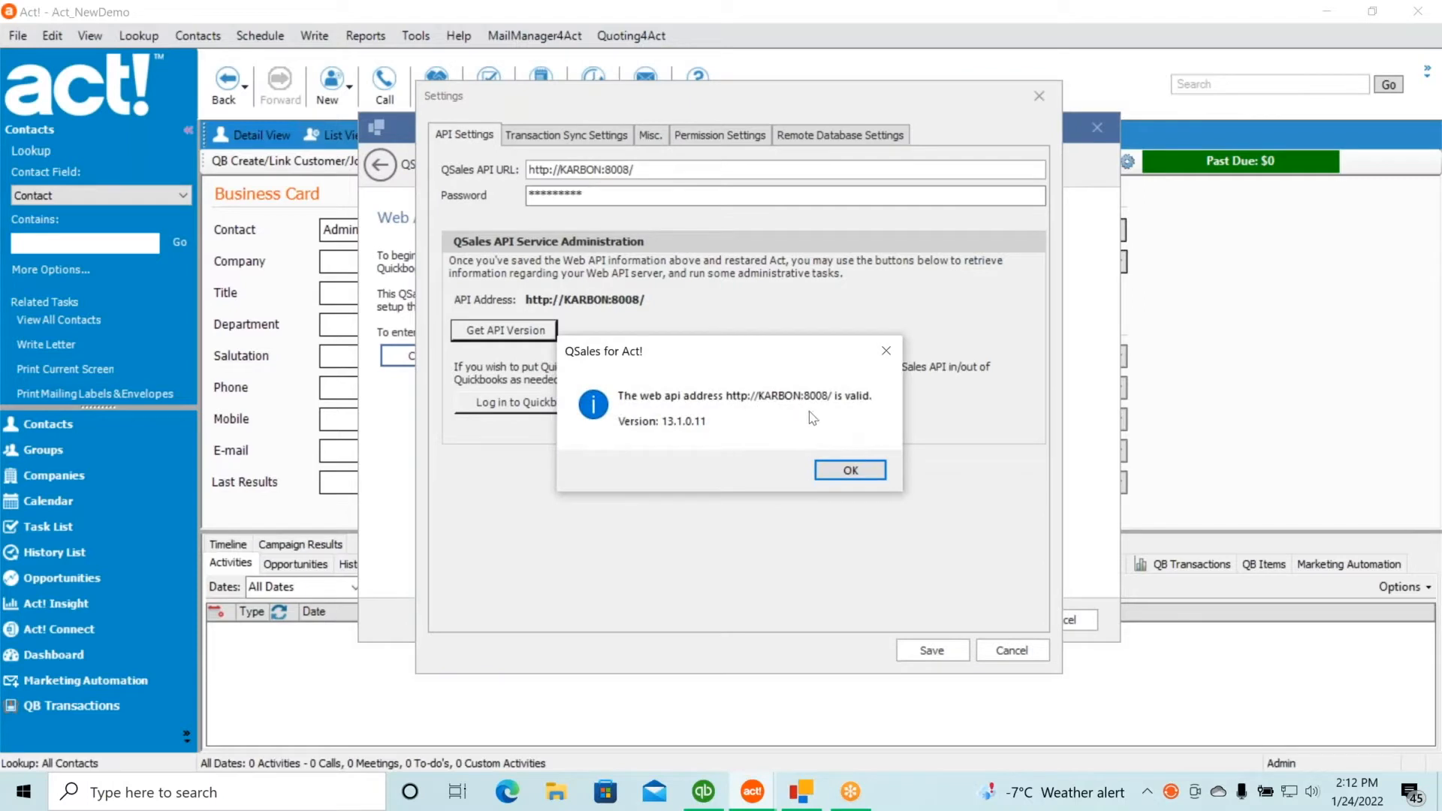
{"action": "left_click", "coordinate": [868, 473]}
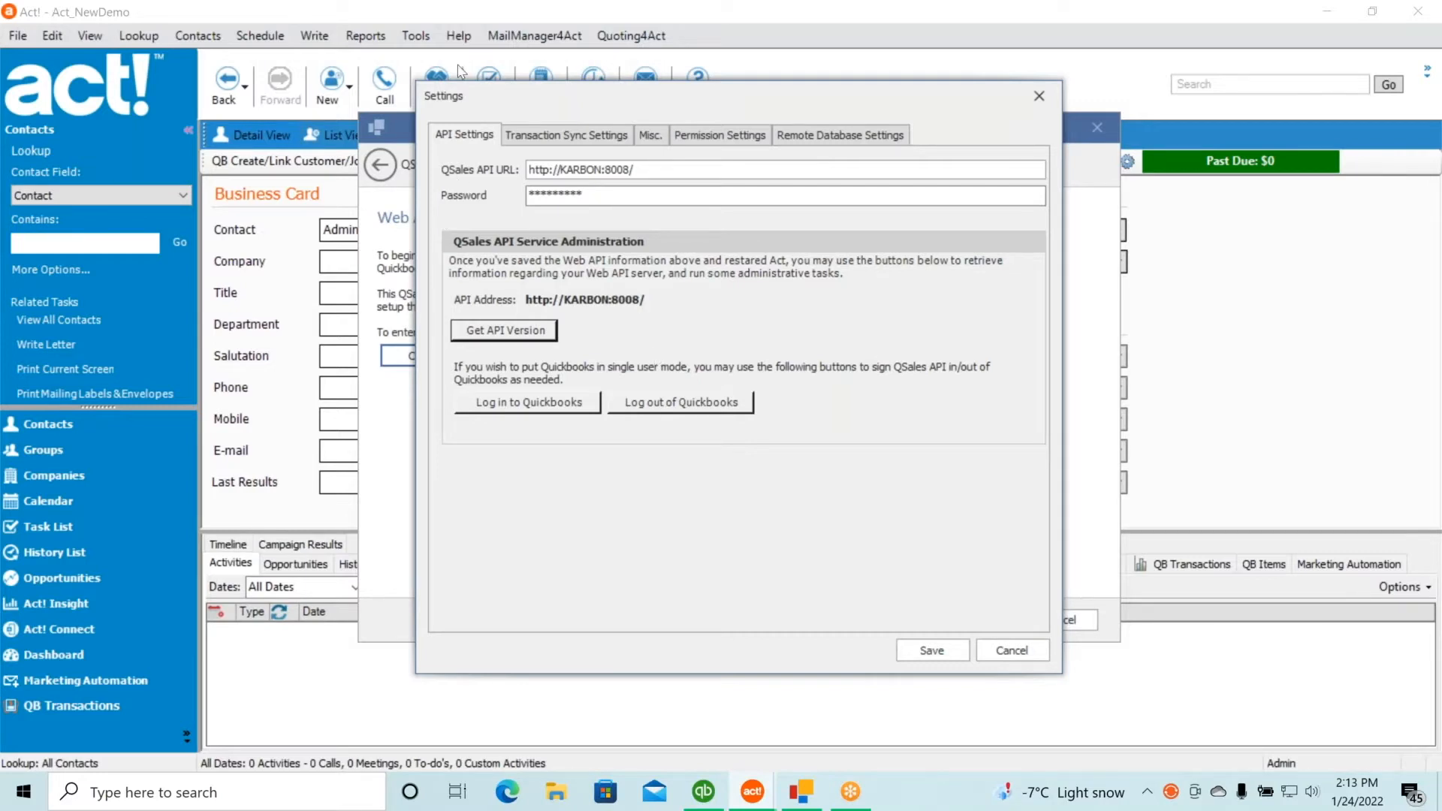
Look over the transaction sync and miscellaneous settings, and save the Admin user's permissions as Full Access.
{"action": "left_click", "coordinate": [569, 138]}
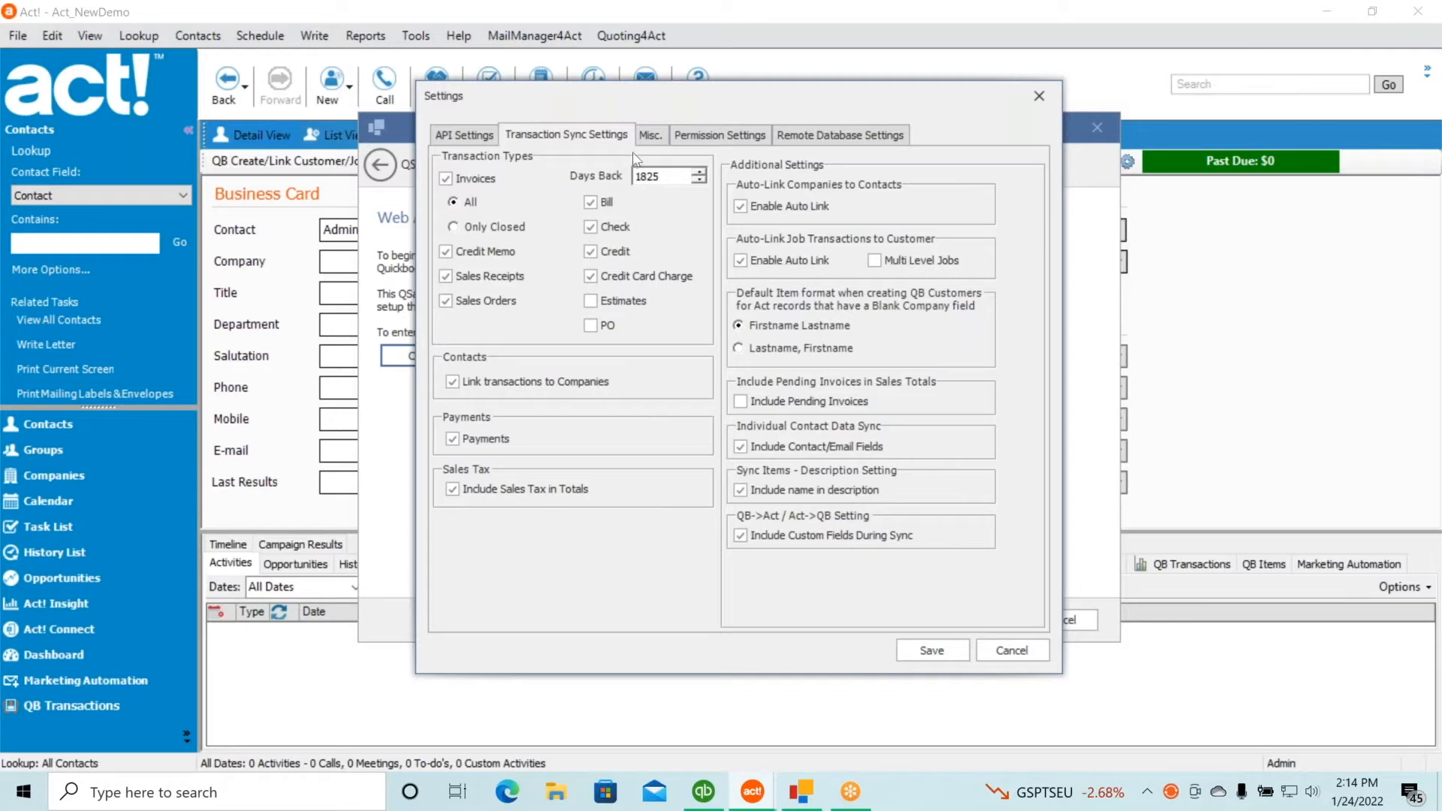
{"action": "left_click", "coordinate": [661, 140]}
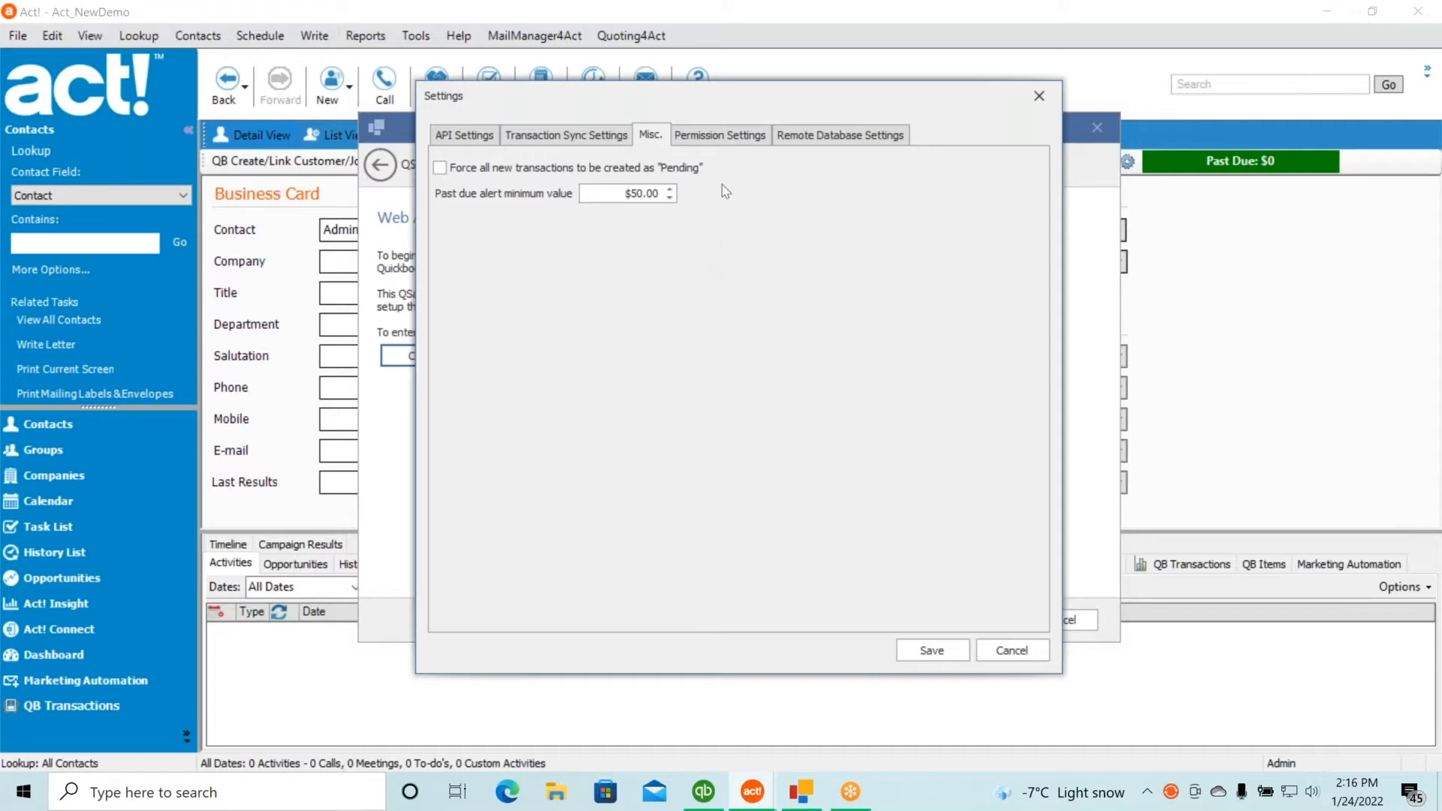
{"action": "left_click", "coordinate": [721, 138]}
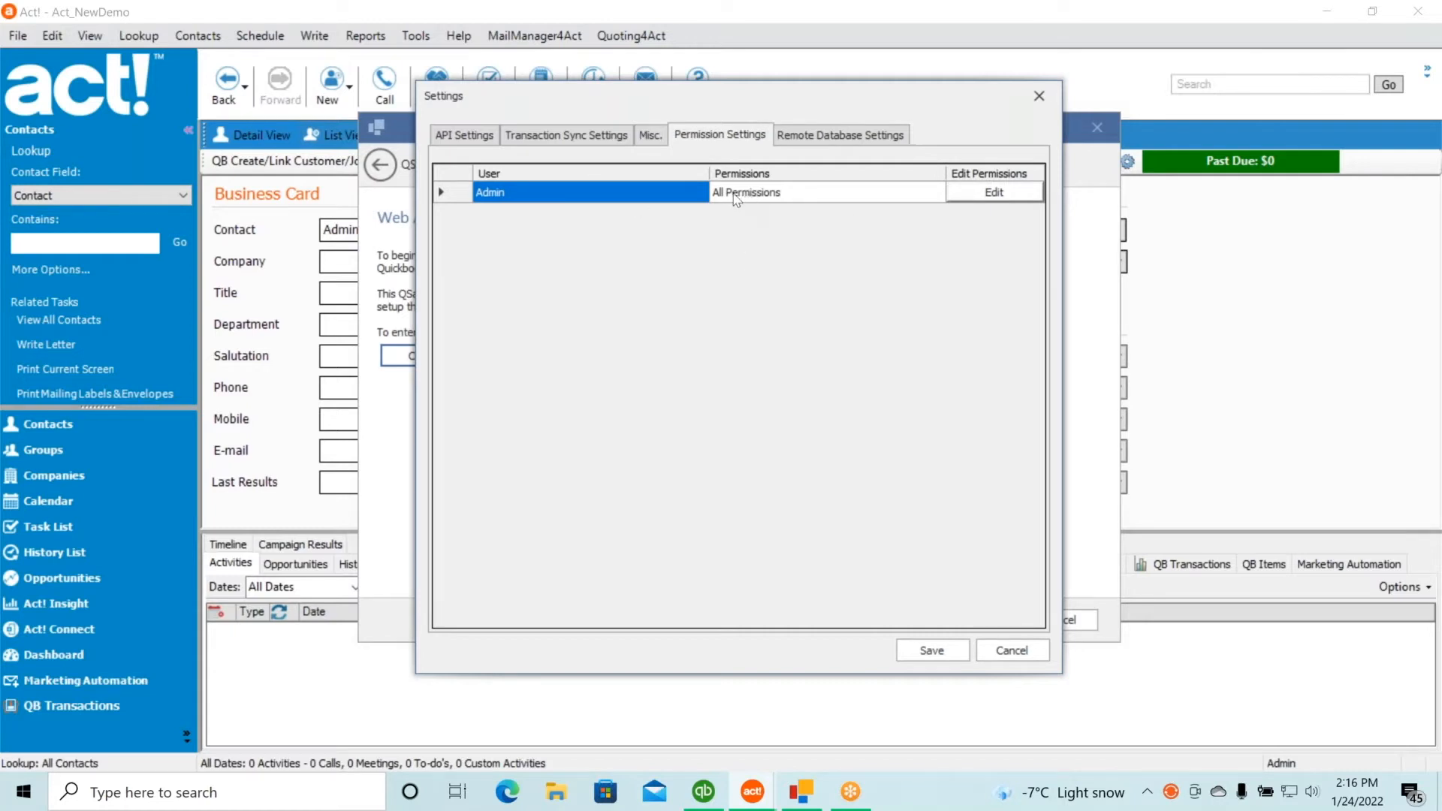
{"action": "left_click", "coordinate": [1002, 195]}
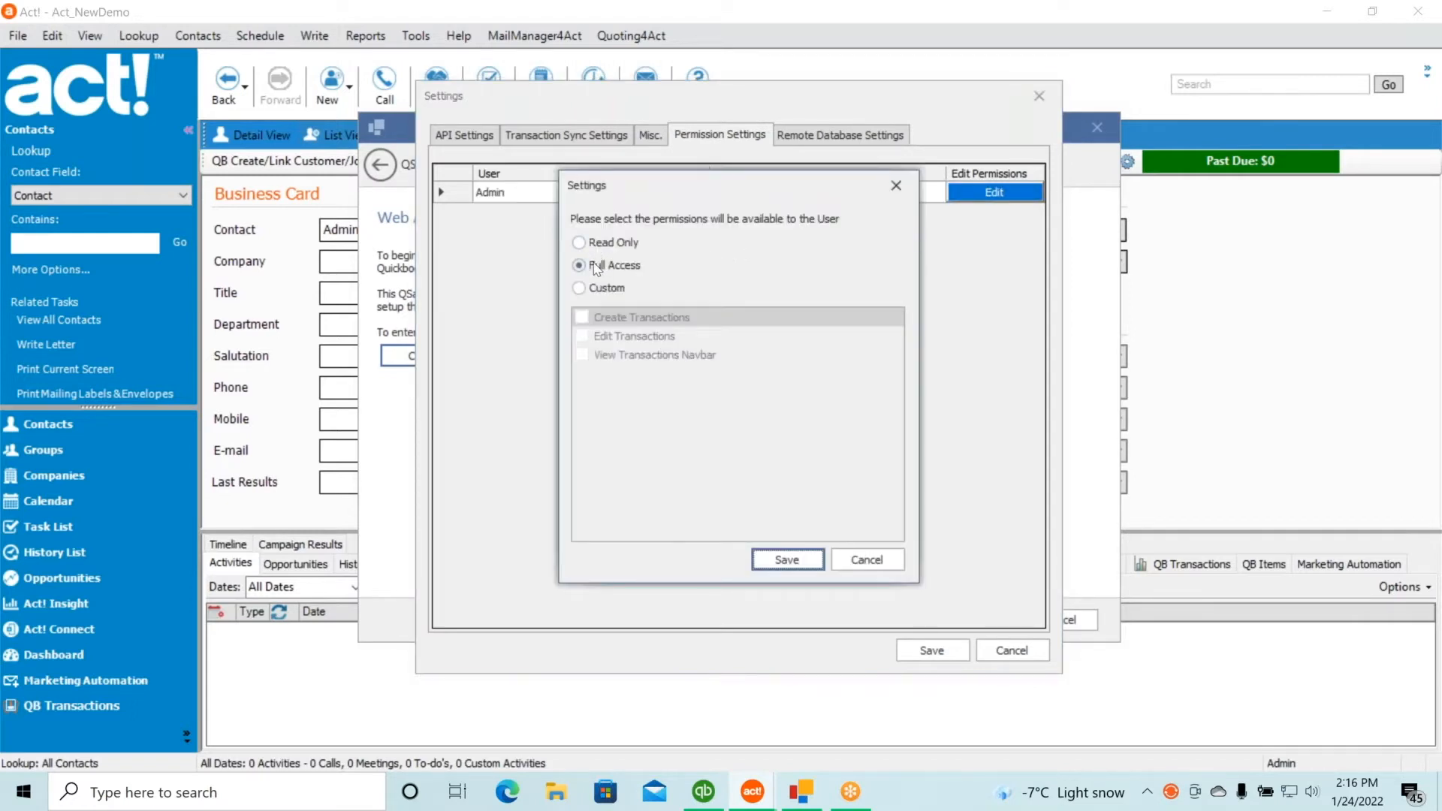
{"action": "left_click", "coordinate": [579, 291]}
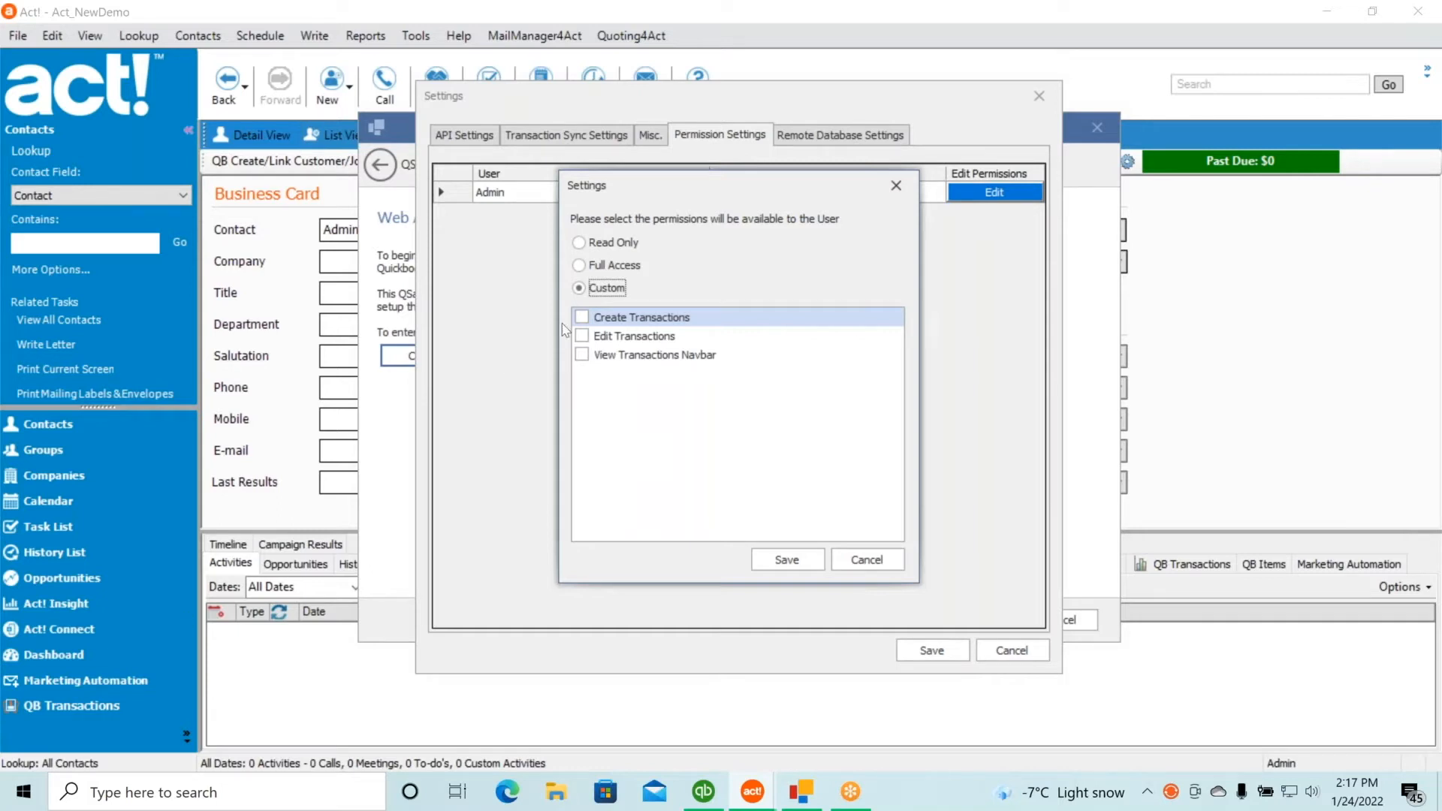
{"action": "left_click", "coordinate": [585, 266]}
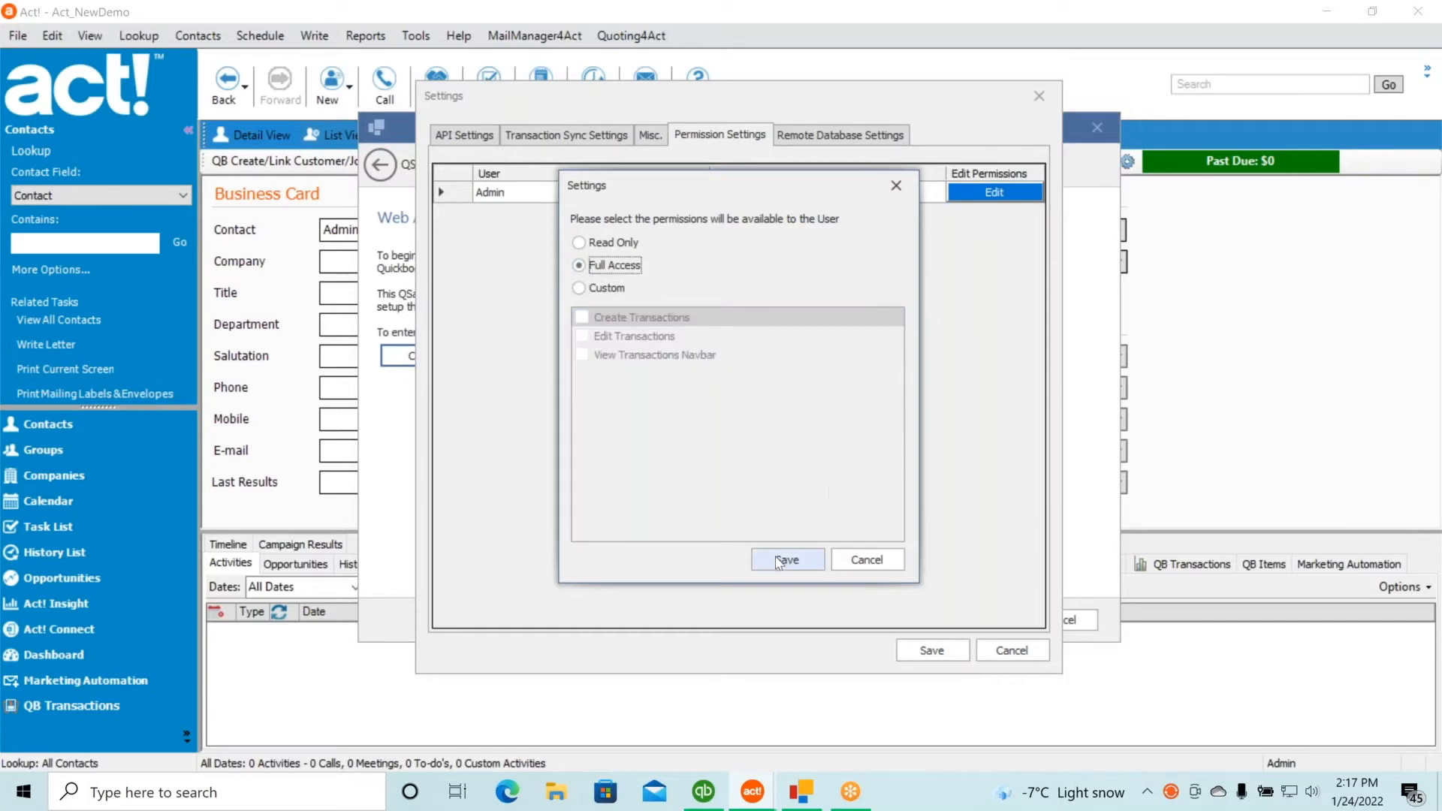
{"action": "left_click", "coordinate": [797, 565]}
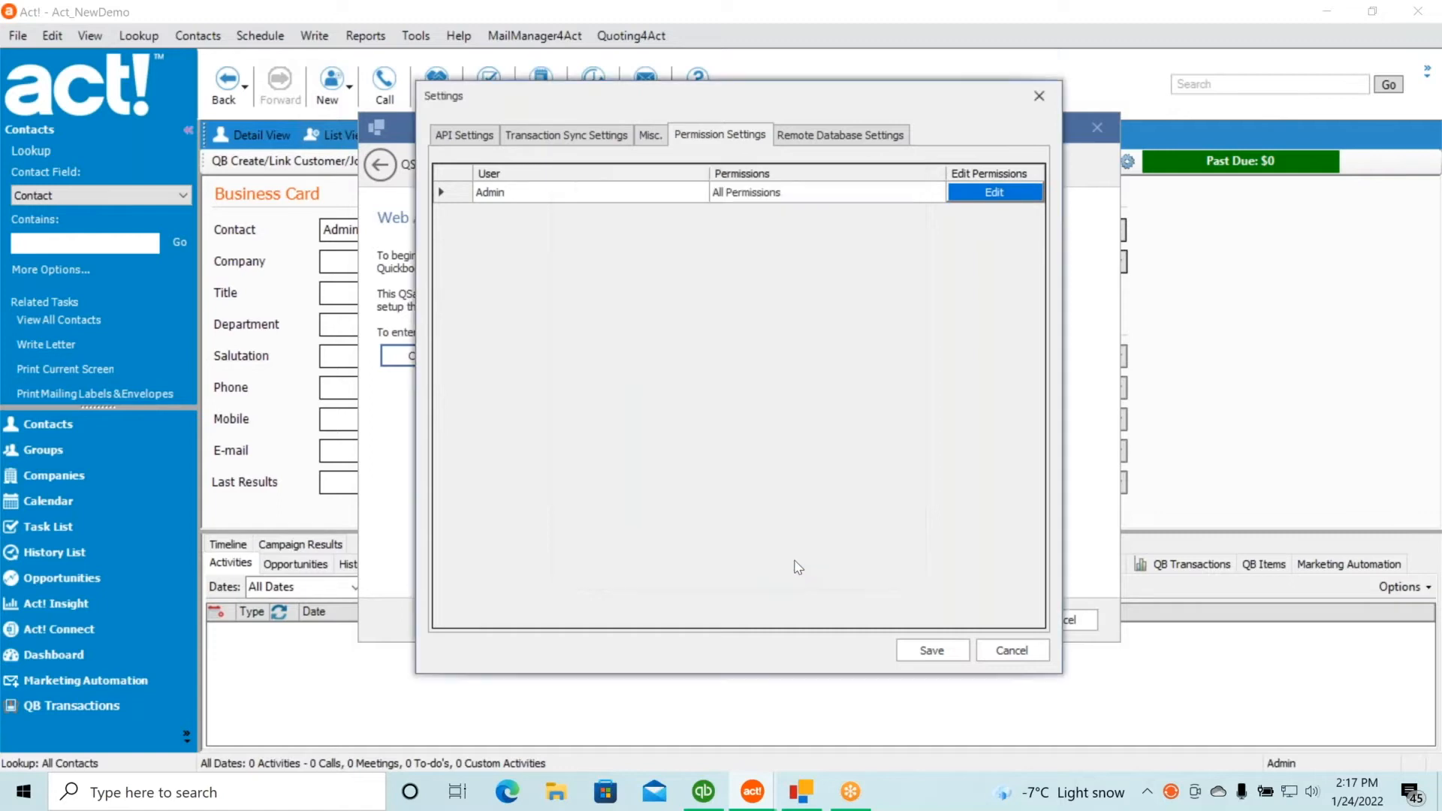
Leave the master remote database unselected in the remote database settings and save the QSales admin settings.
{"action": "left_click", "coordinate": [839, 139]}
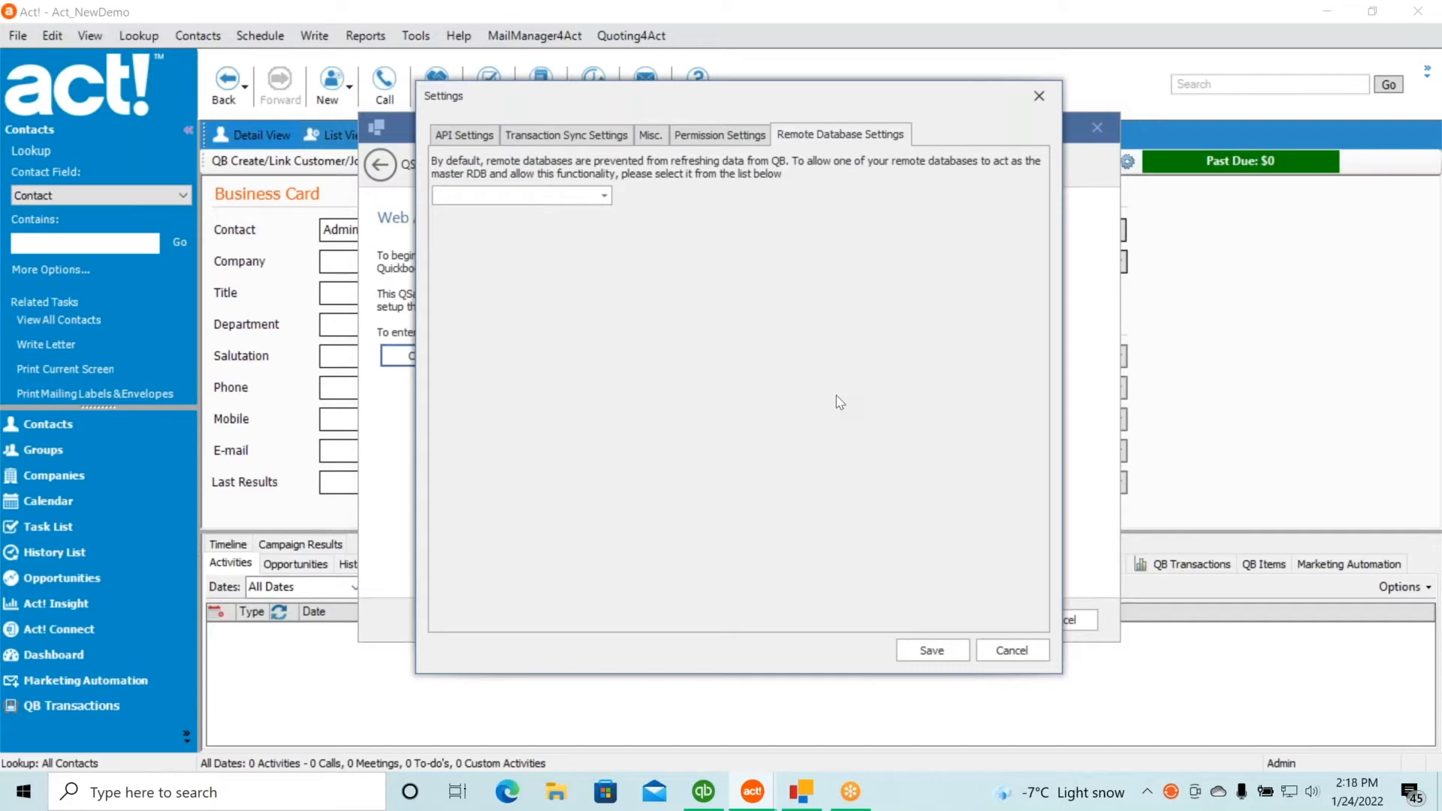
{"action": "left_click", "coordinate": [604, 195]}
{"action": "left_click", "coordinate": [828, 260]}
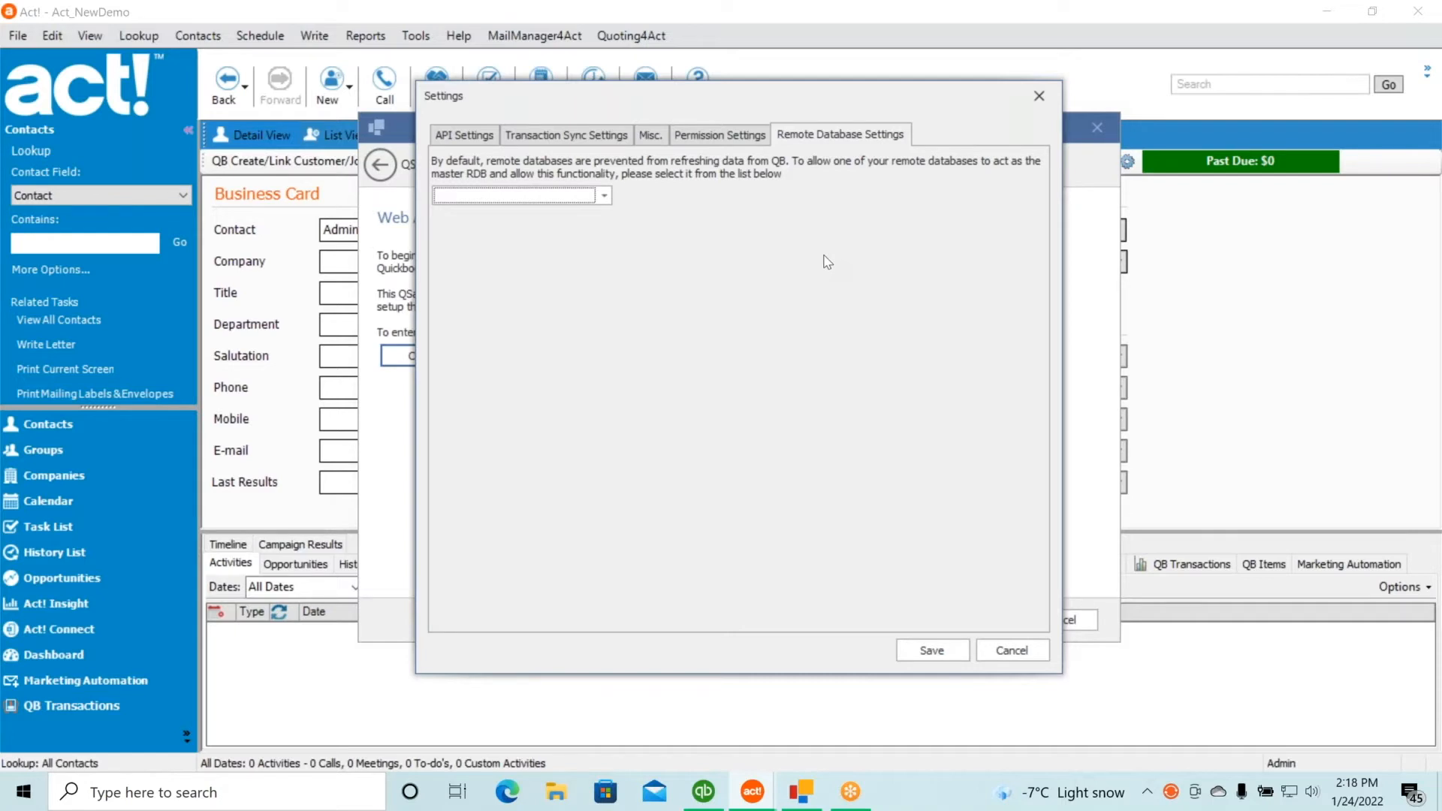
{"action": "left_click", "coordinate": [933, 651]}
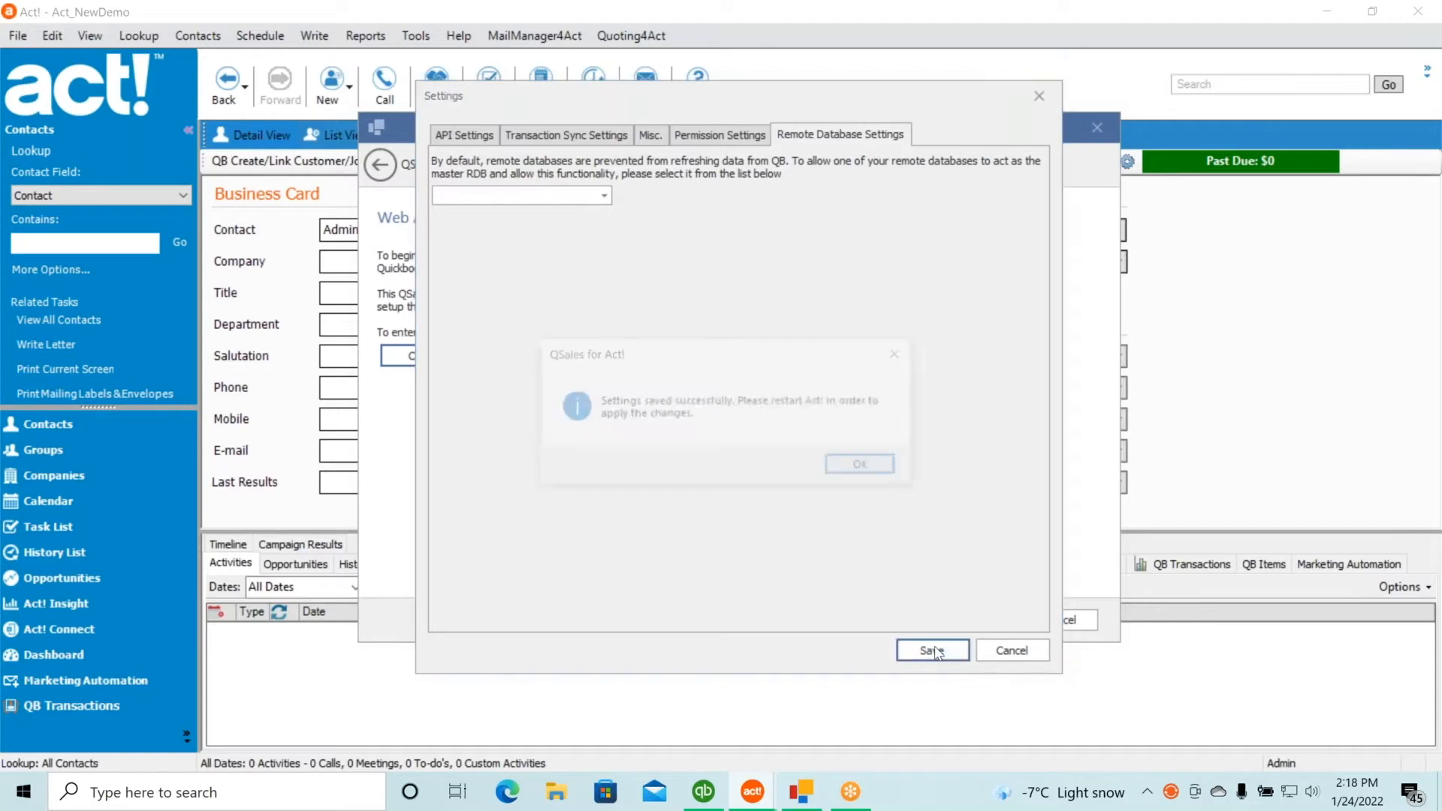
{"action": "left_click", "coordinate": [883, 471]}
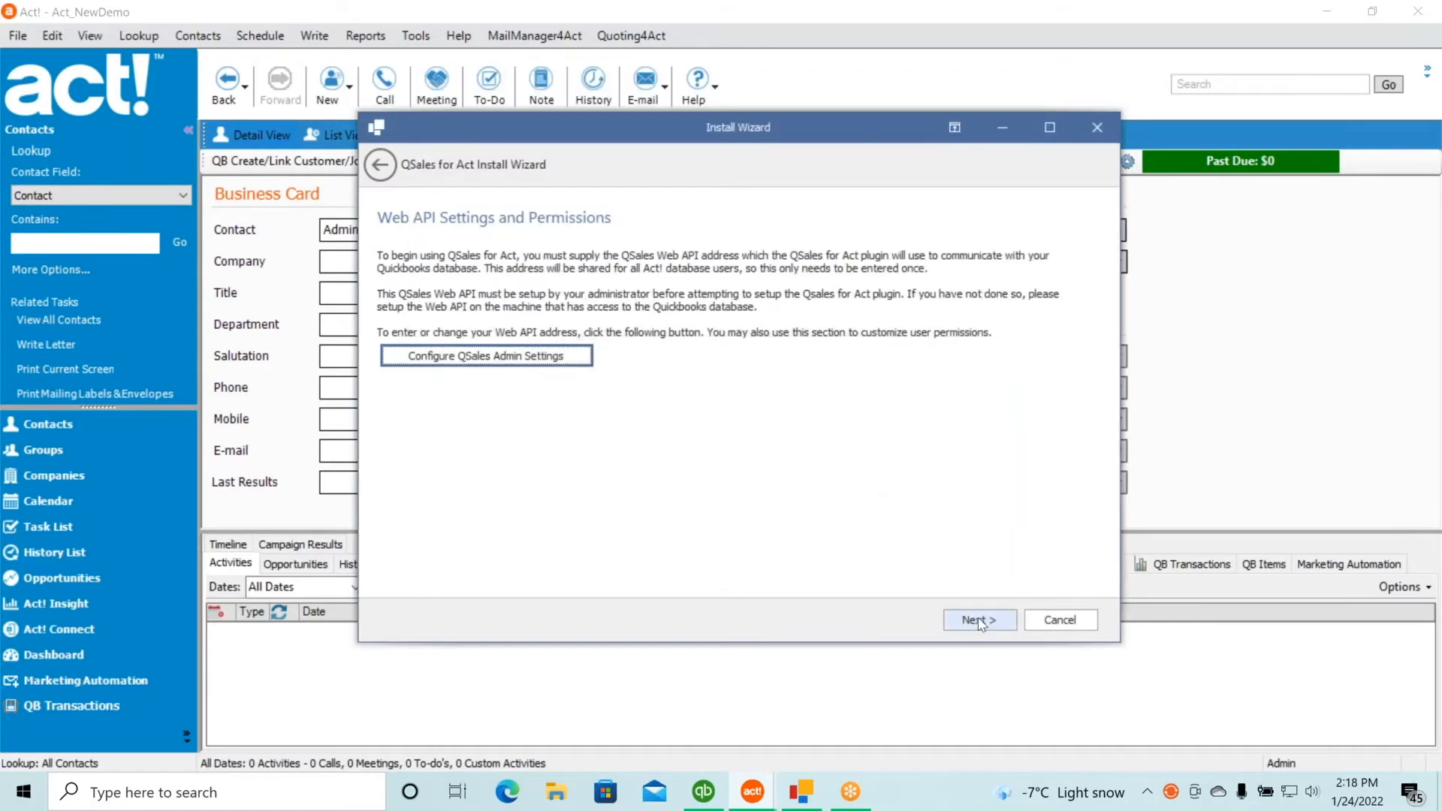
Build the Contact, Company, Custom Table, Opportunity and 4 / 5 Year Totals fields, and close the wizard.
{"action": "left_click", "coordinate": [990, 620]}
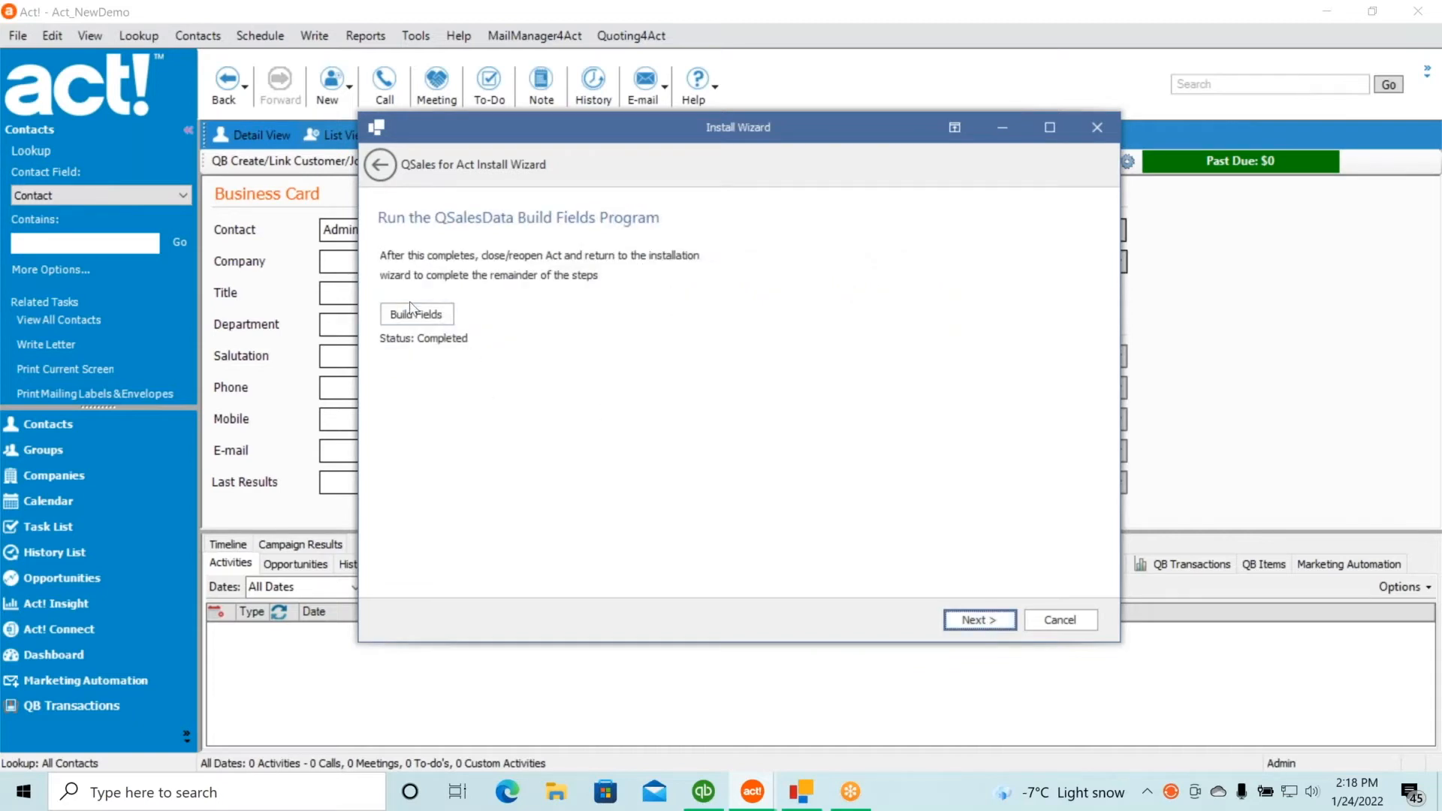
{"action": "left_click", "coordinate": [428, 316]}
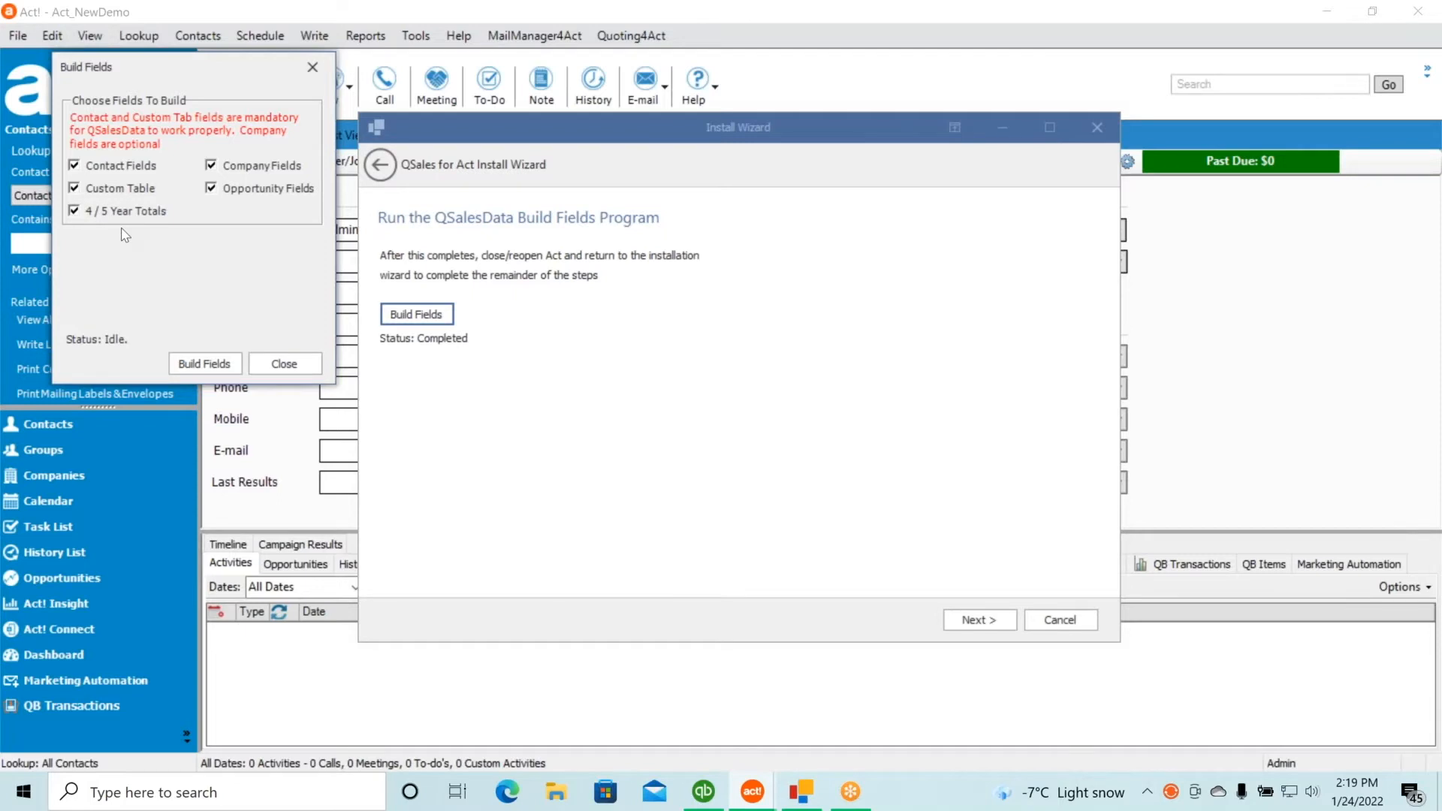
{"action": "left_click", "coordinate": [207, 368]}
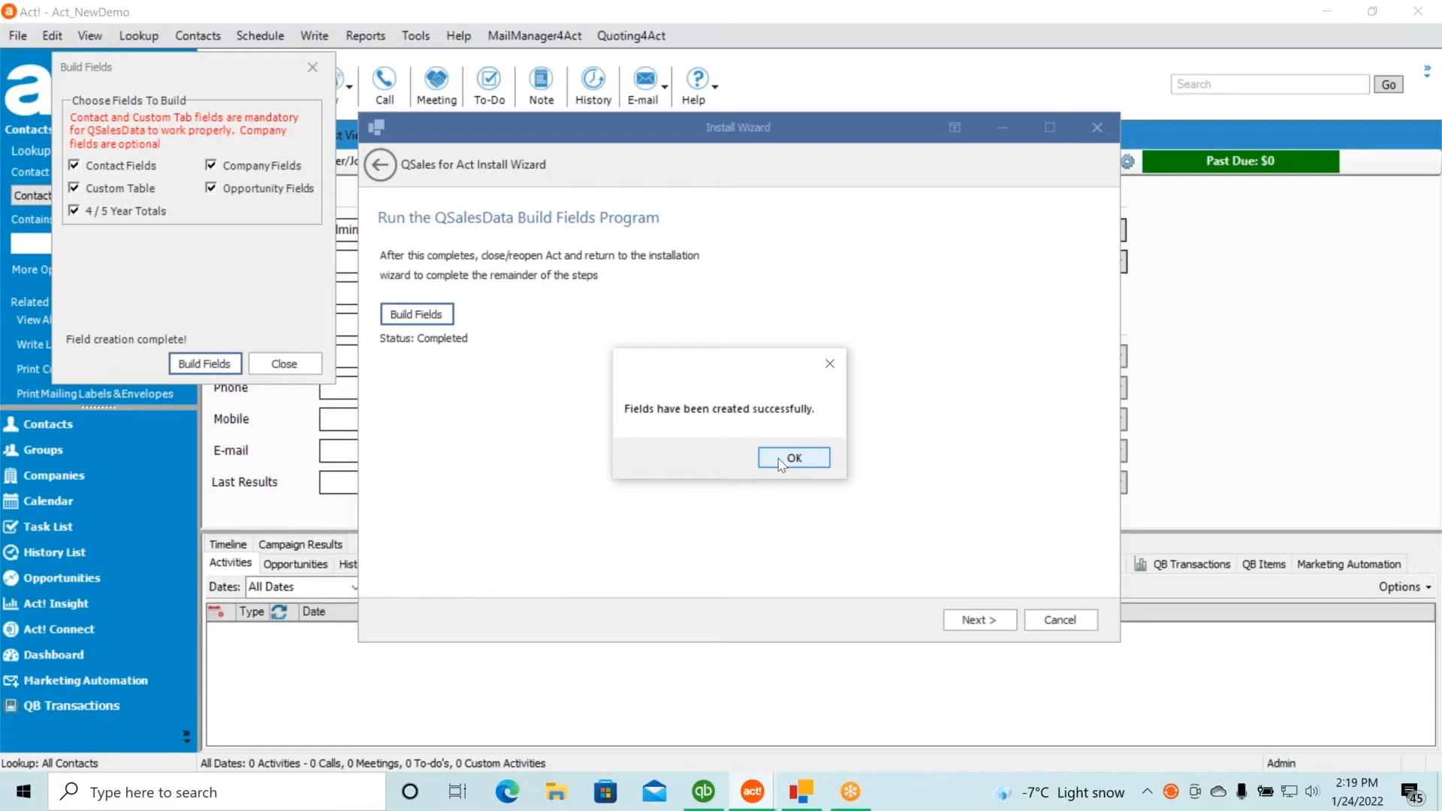
{"action": "left_click", "coordinate": [781, 460]}
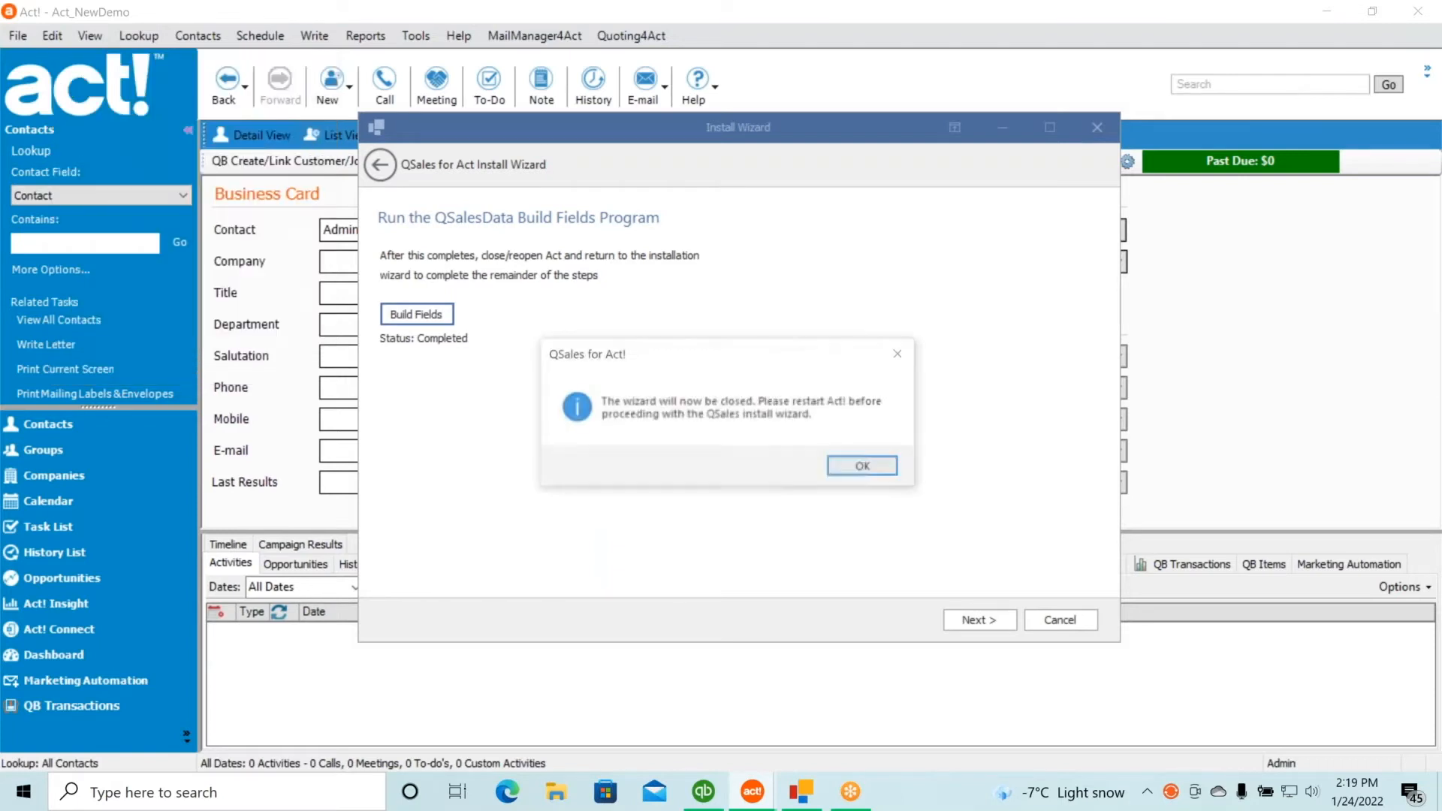
{"action": "left_click", "coordinate": [851, 468]}
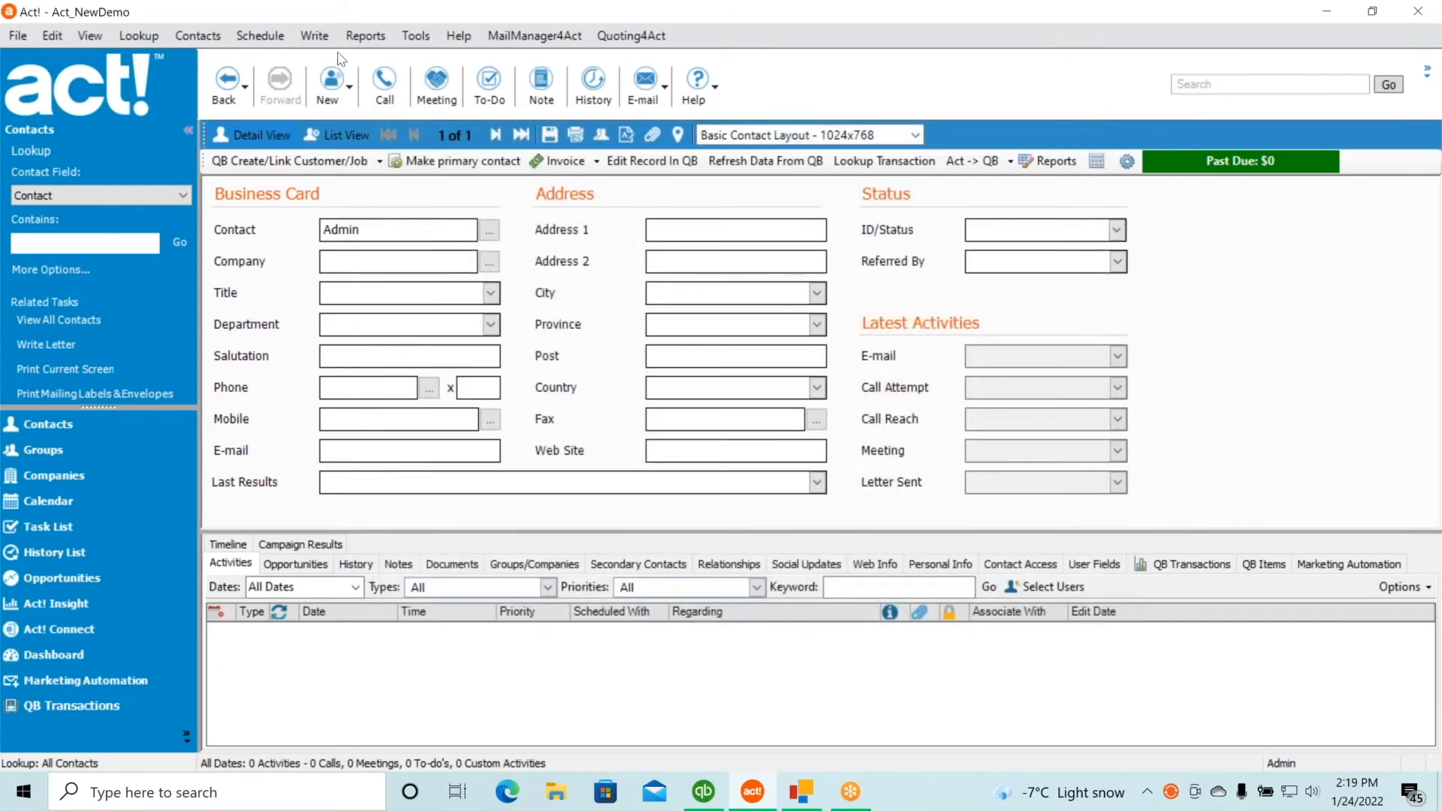
Reopen the QSales for Act! Install Wizard for a new Act! database and advance to the field mappings page.
{"action": "left_click", "coordinate": [416, 35]}
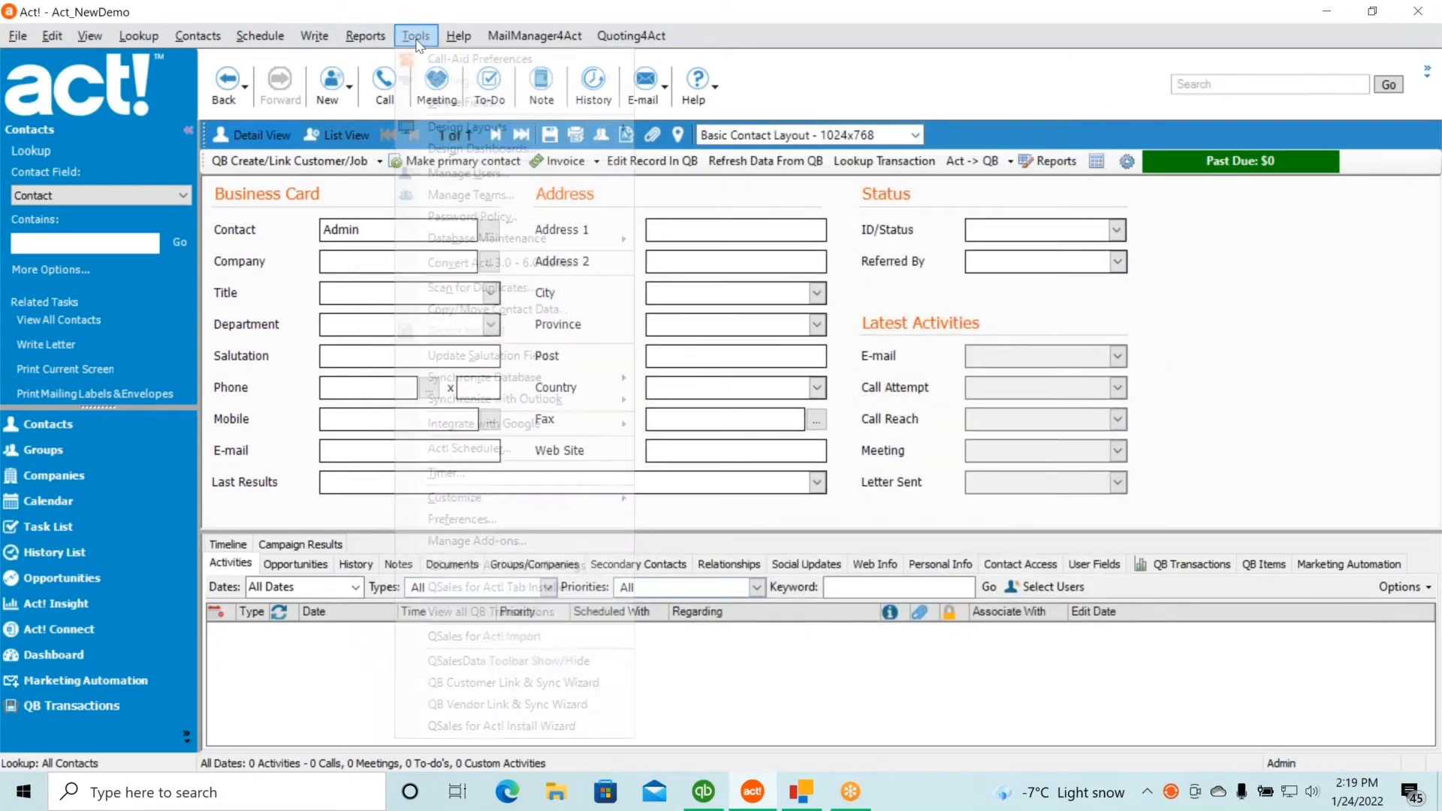
{"action": "left_click", "coordinate": [490, 723]}
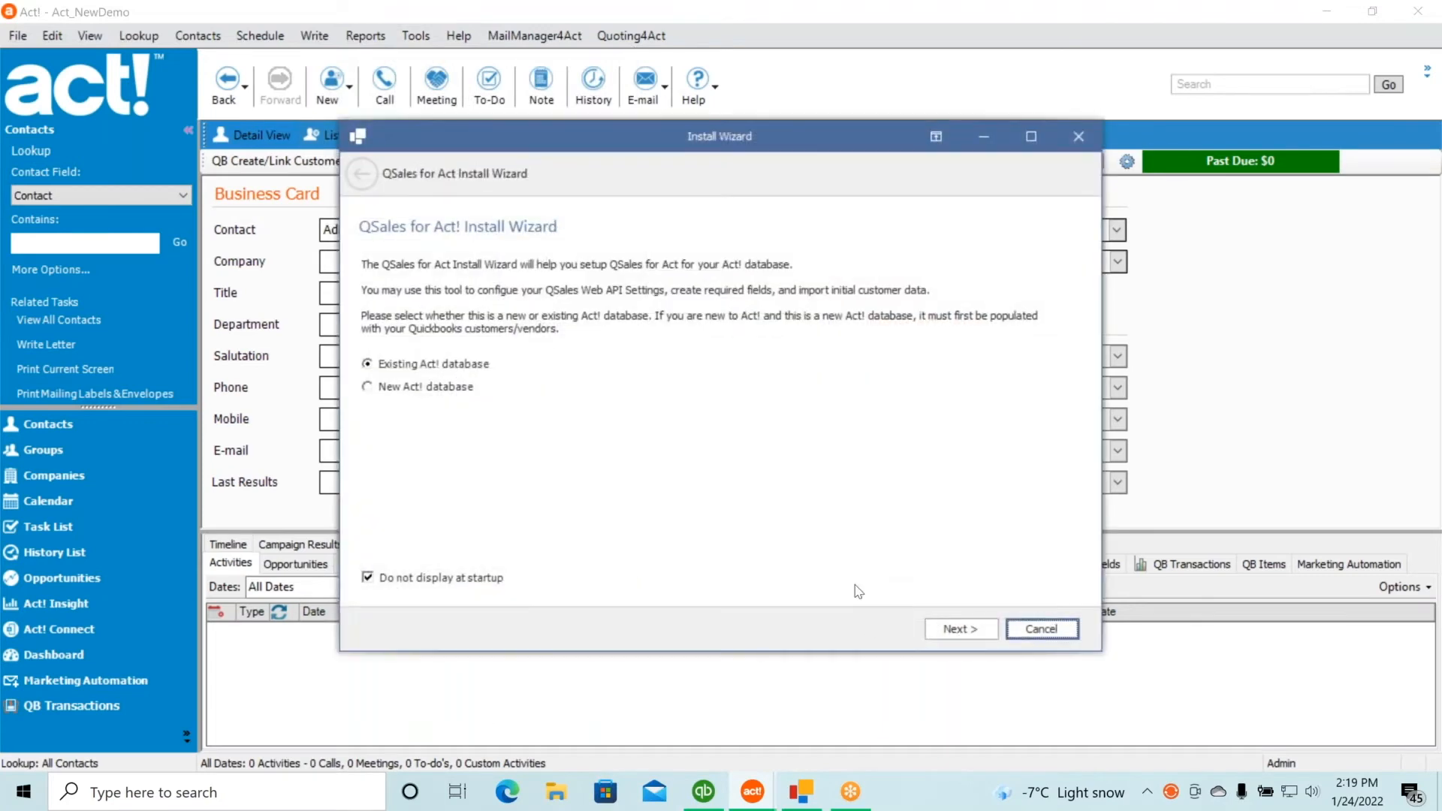
{"action": "left_click", "coordinate": [436, 388]}
{"action": "left_click", "coordinate": [948, 635]}
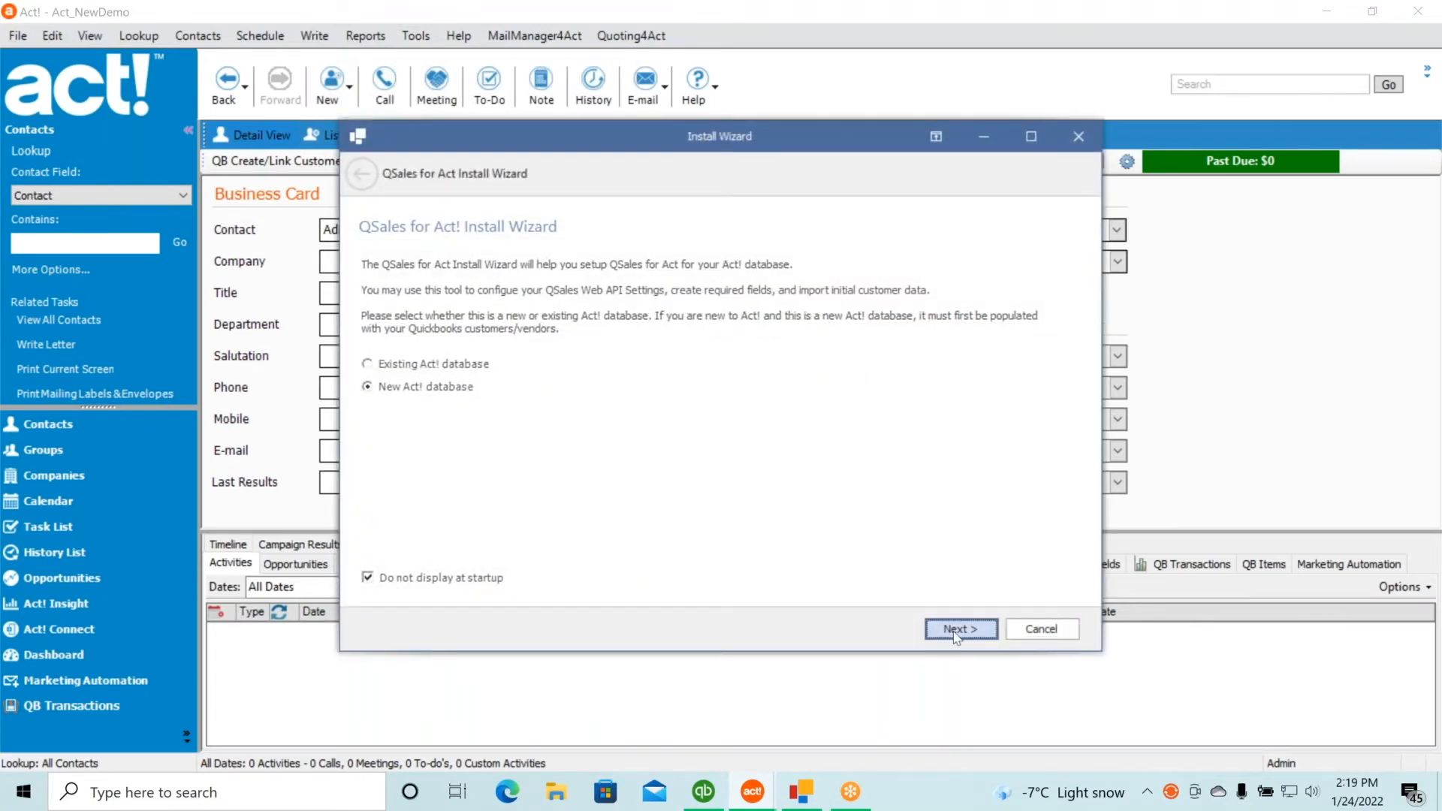
{"action": "left_click", "coordinate": [956, 635]}
{"action": "left_click", "coordinate": [956, 635]}
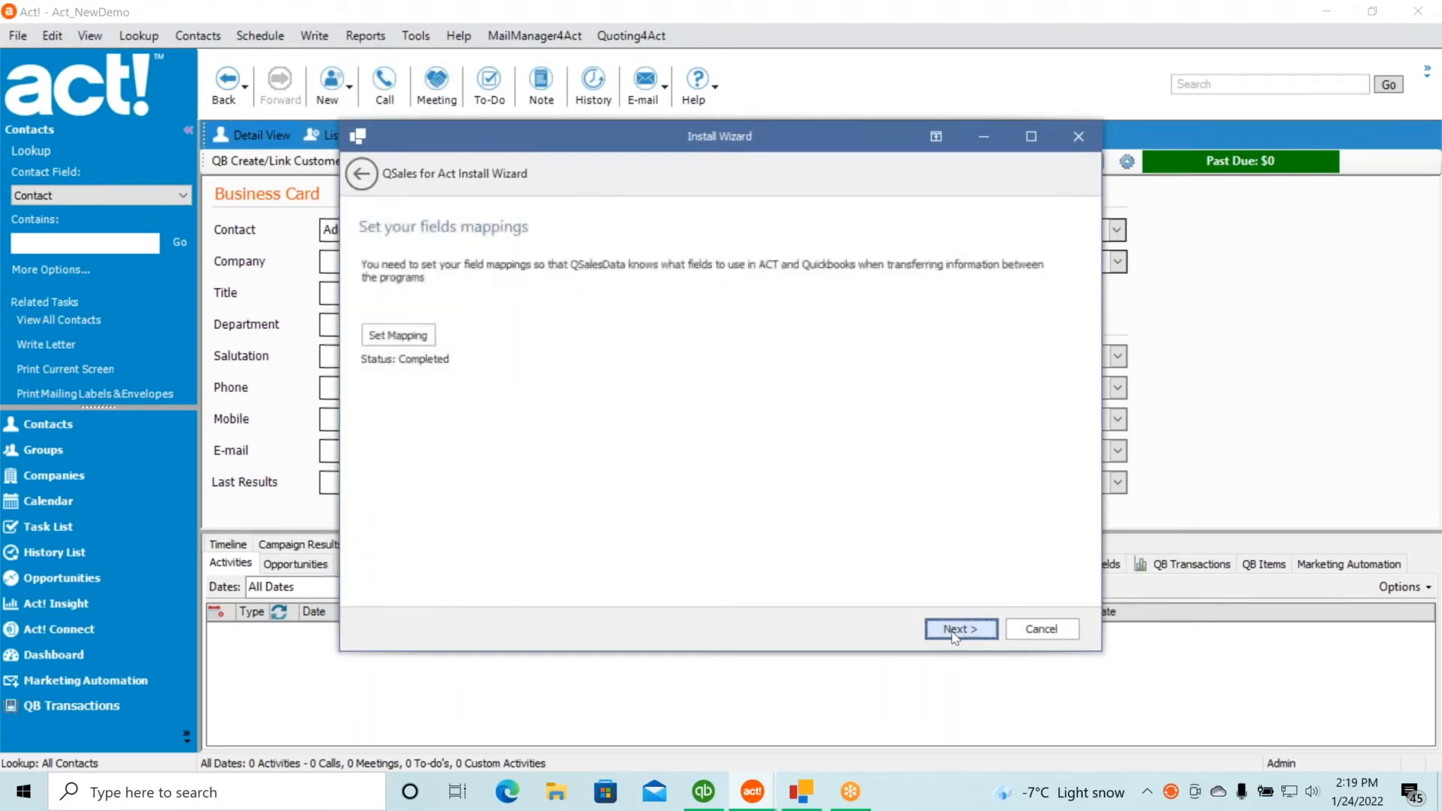
Reset the QuickBooks-to-Act! field mapping to defaults, look through the mapped fields, and continue to the Tab Installer page.
{"action": "left_click", "coordinate": [396, 336]}
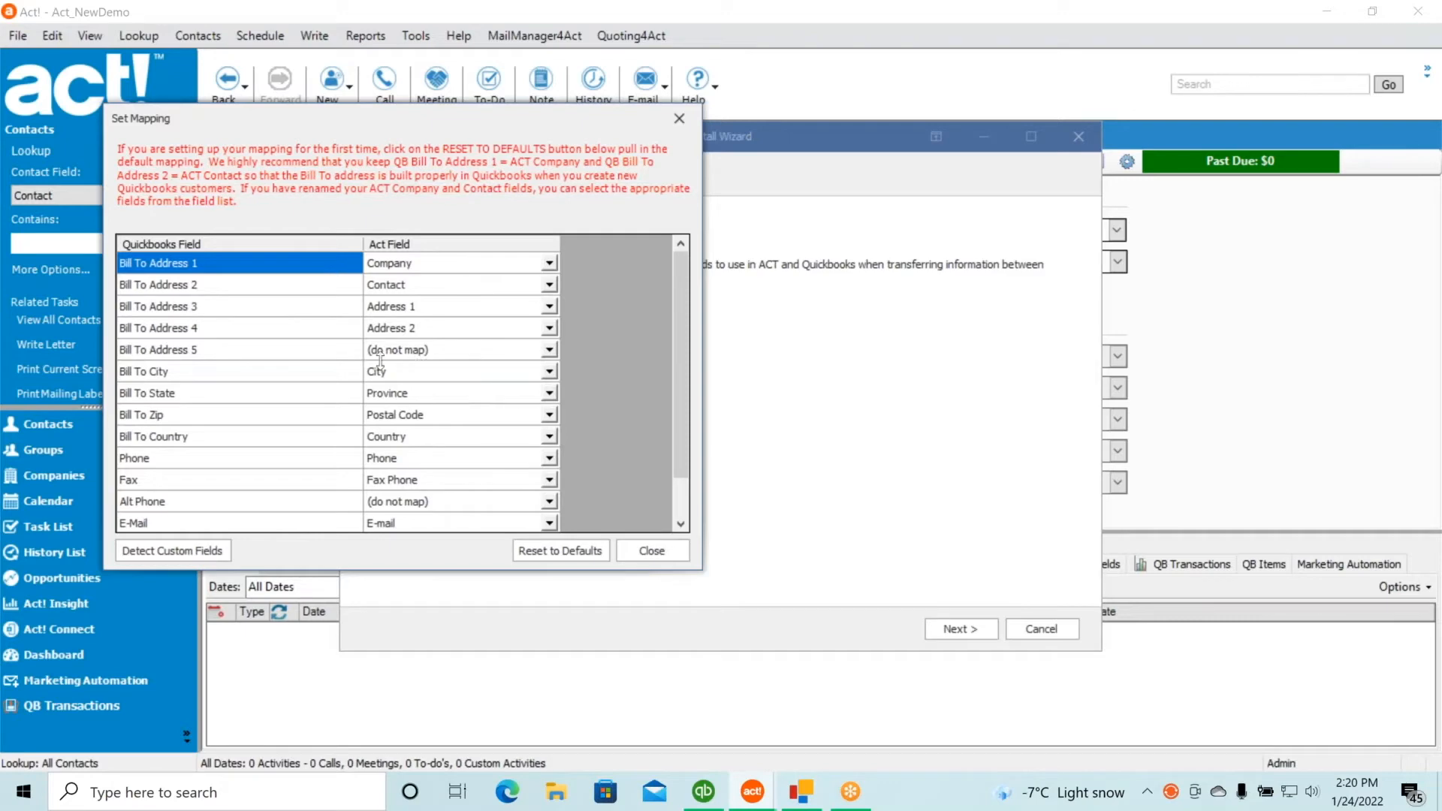
{"action": "left_click", "coordinate": [568, 556]}
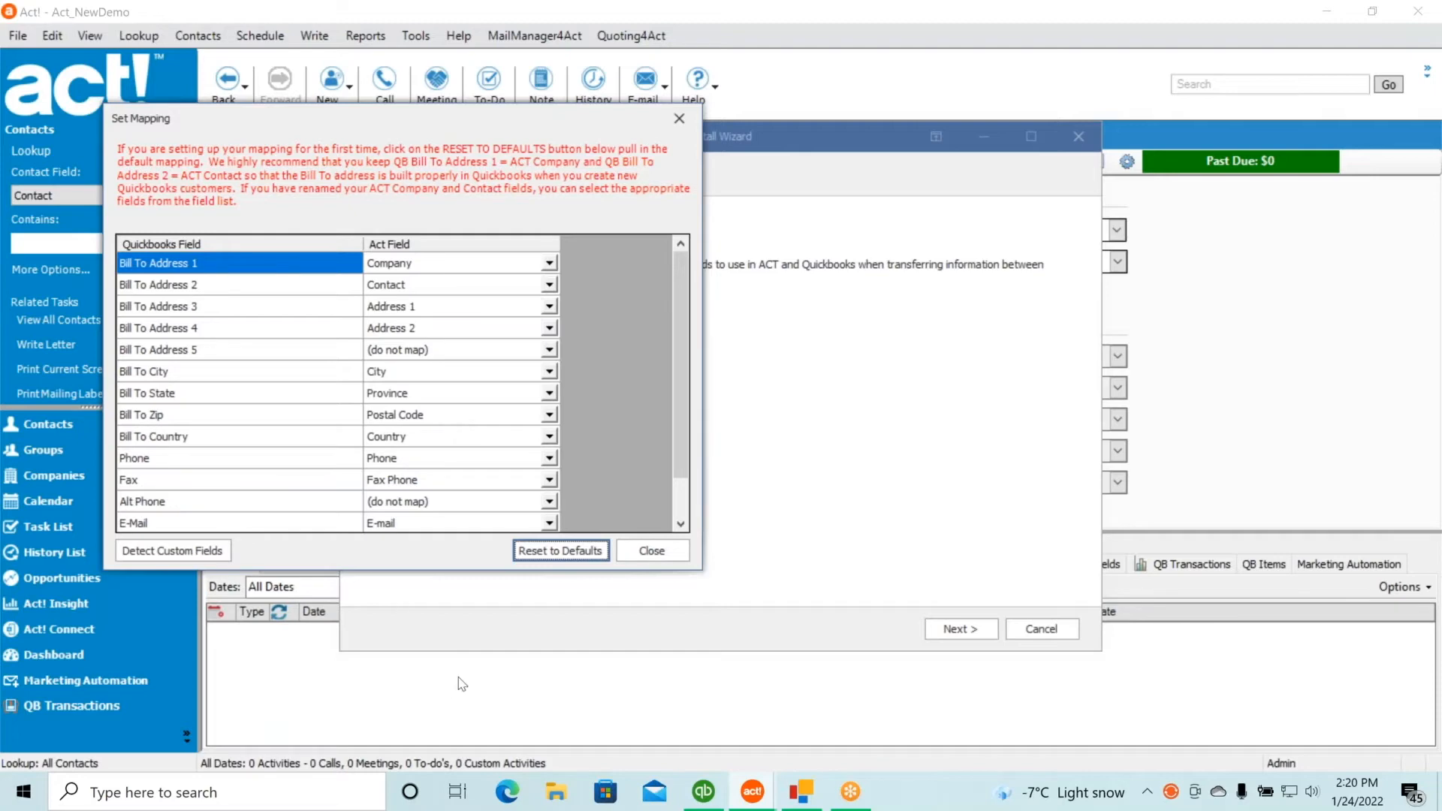
{"action": "left_click", "coordinate": [680, 525]}
{"action": "left_click", "coordinate": [681, 524]}
{"action": "left_click", "coordinate": [681, 525]}
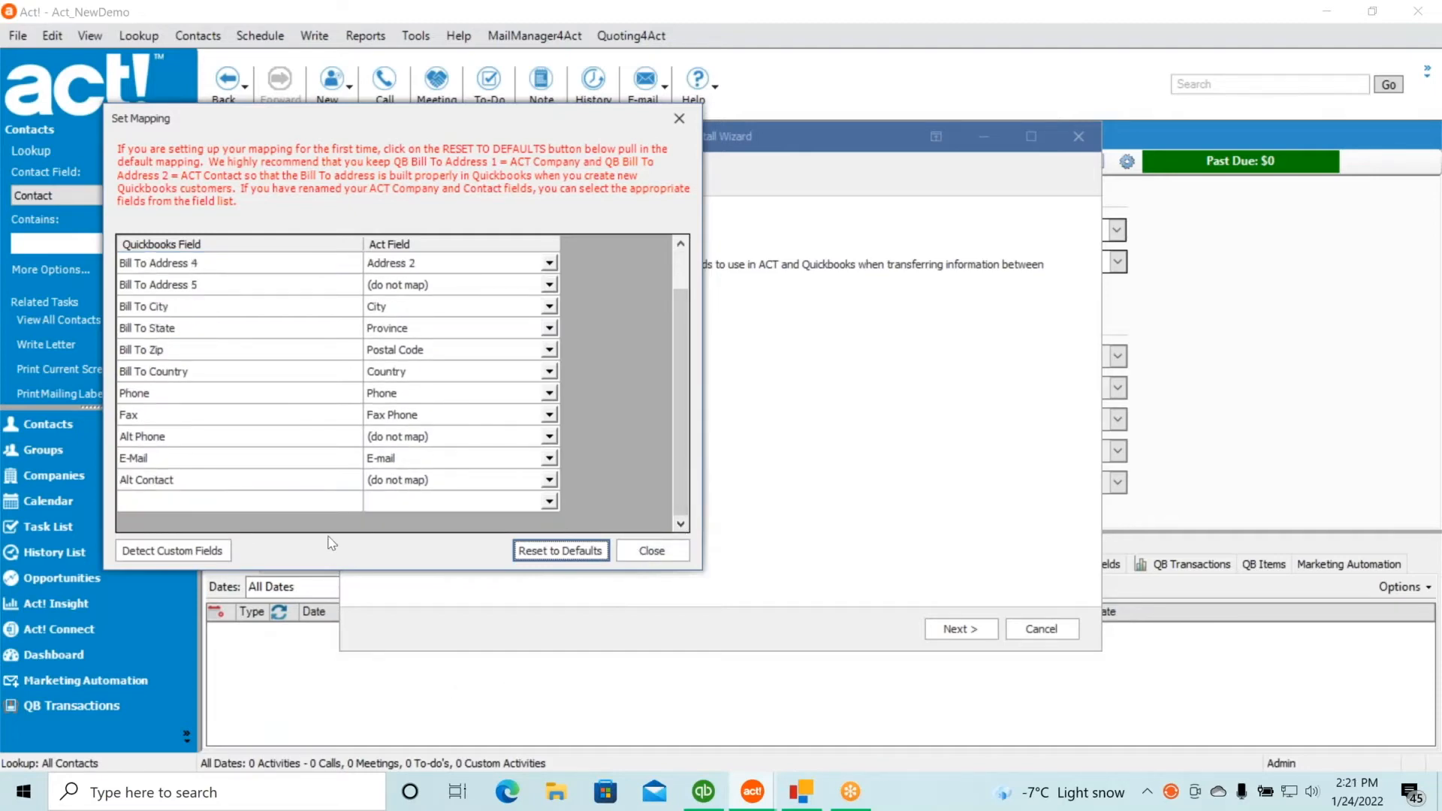
{"action": "left_click", "coordinate": [642, 551]}
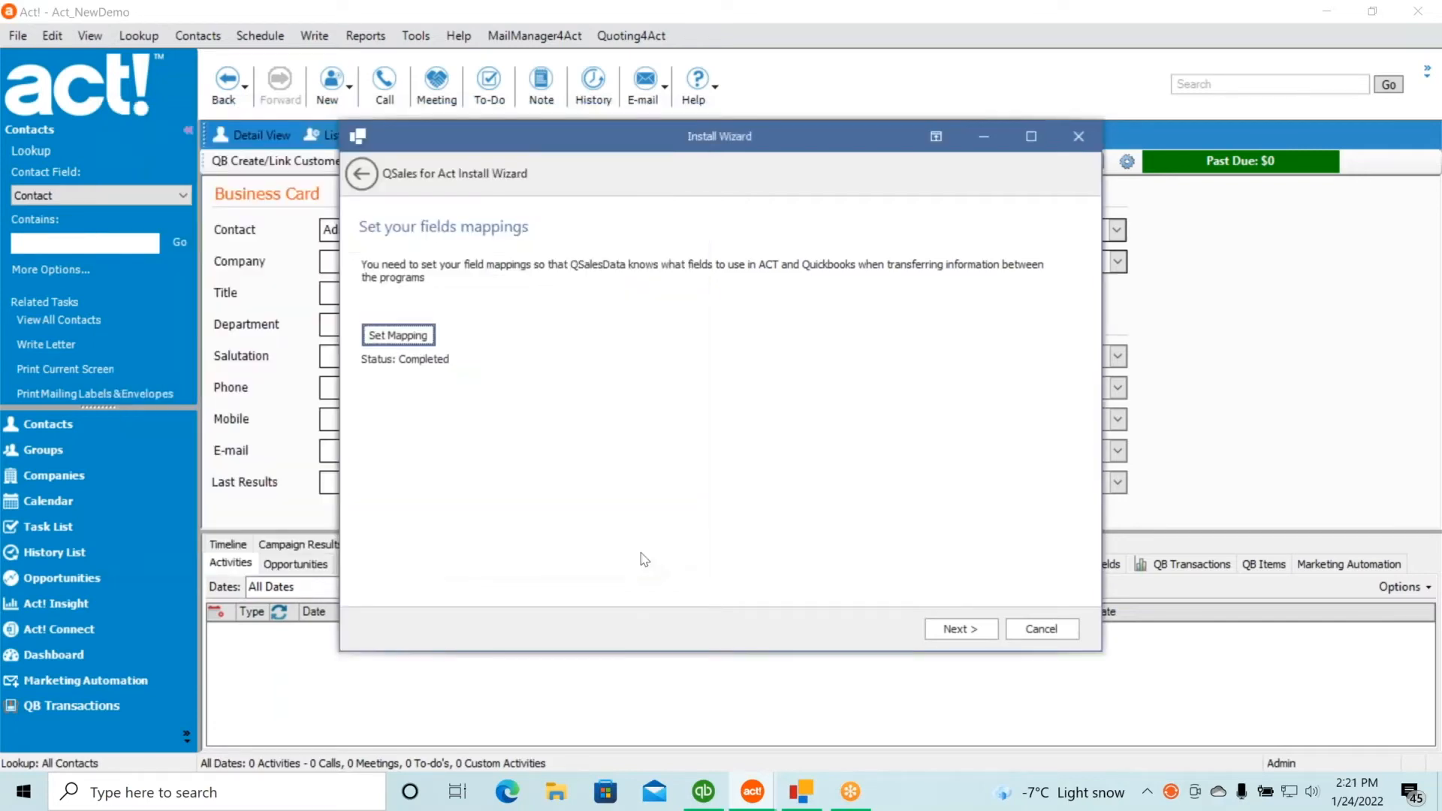
{"action": "left_click", "coordinate": [980, 633]}
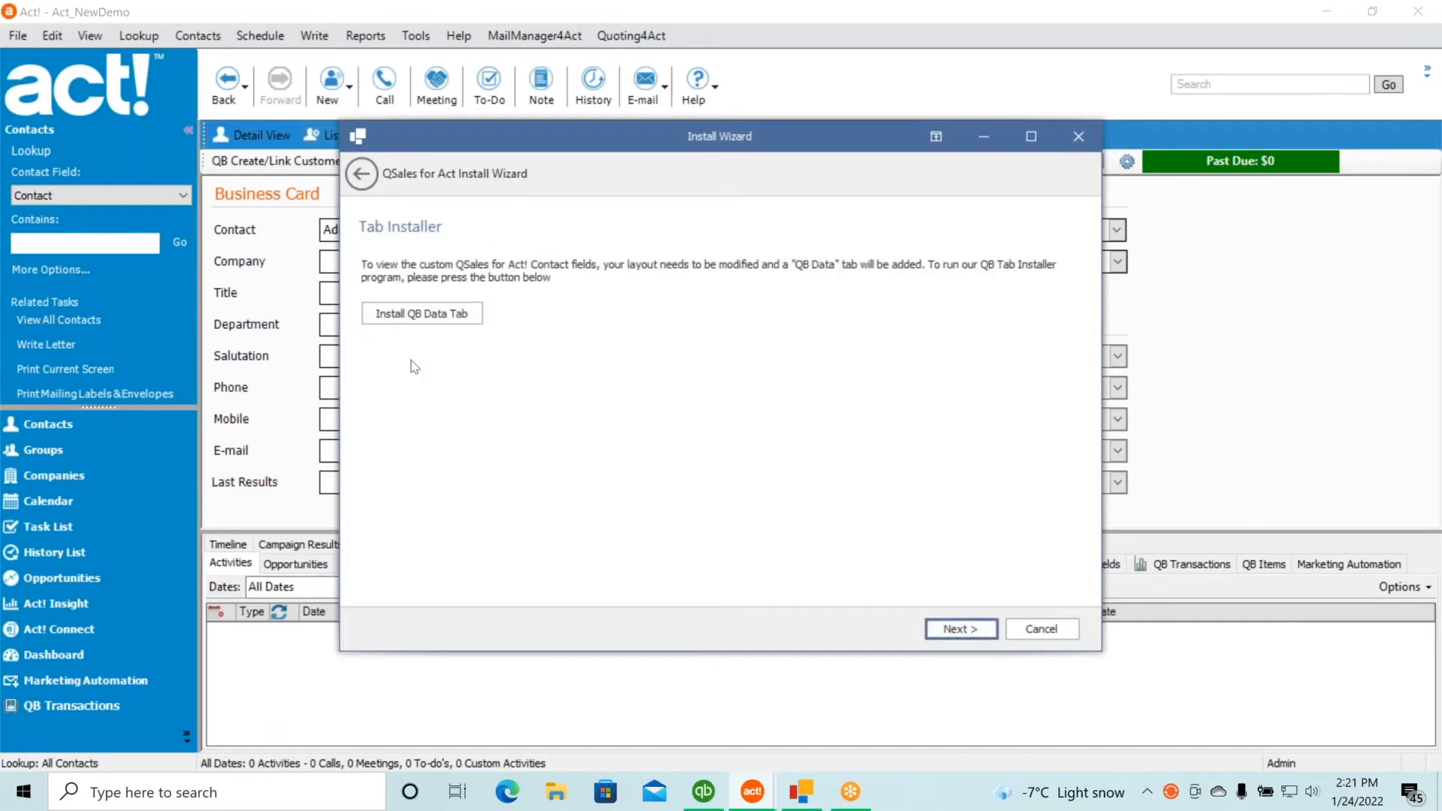
Install the QB Data tab into the current layout, switch to the new layout, and continue to the Import Quickbooks Data page.
{"action": "left_click", "coordinate": [423, 315]}
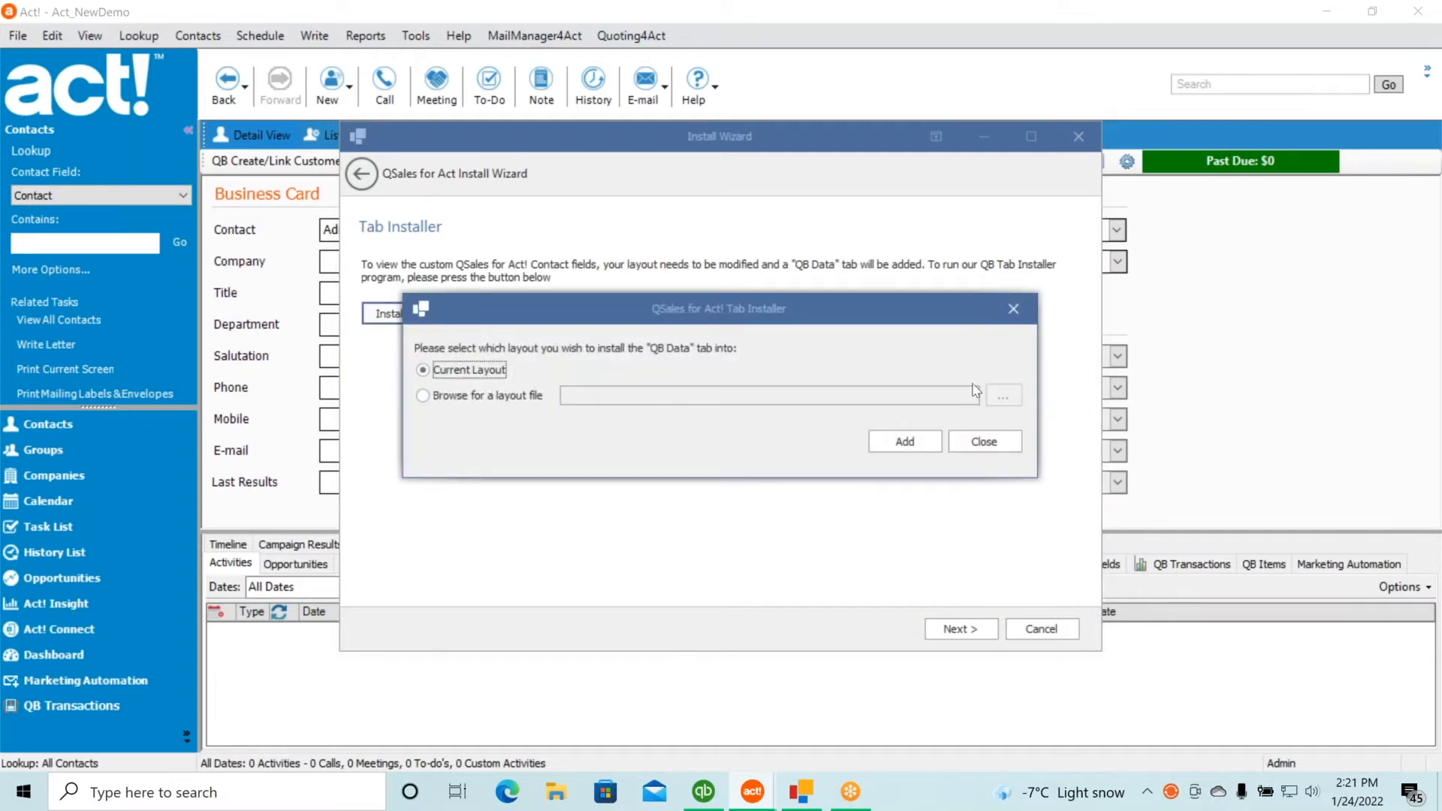
{"action": "left_click", "coordinate": [905, 443]}
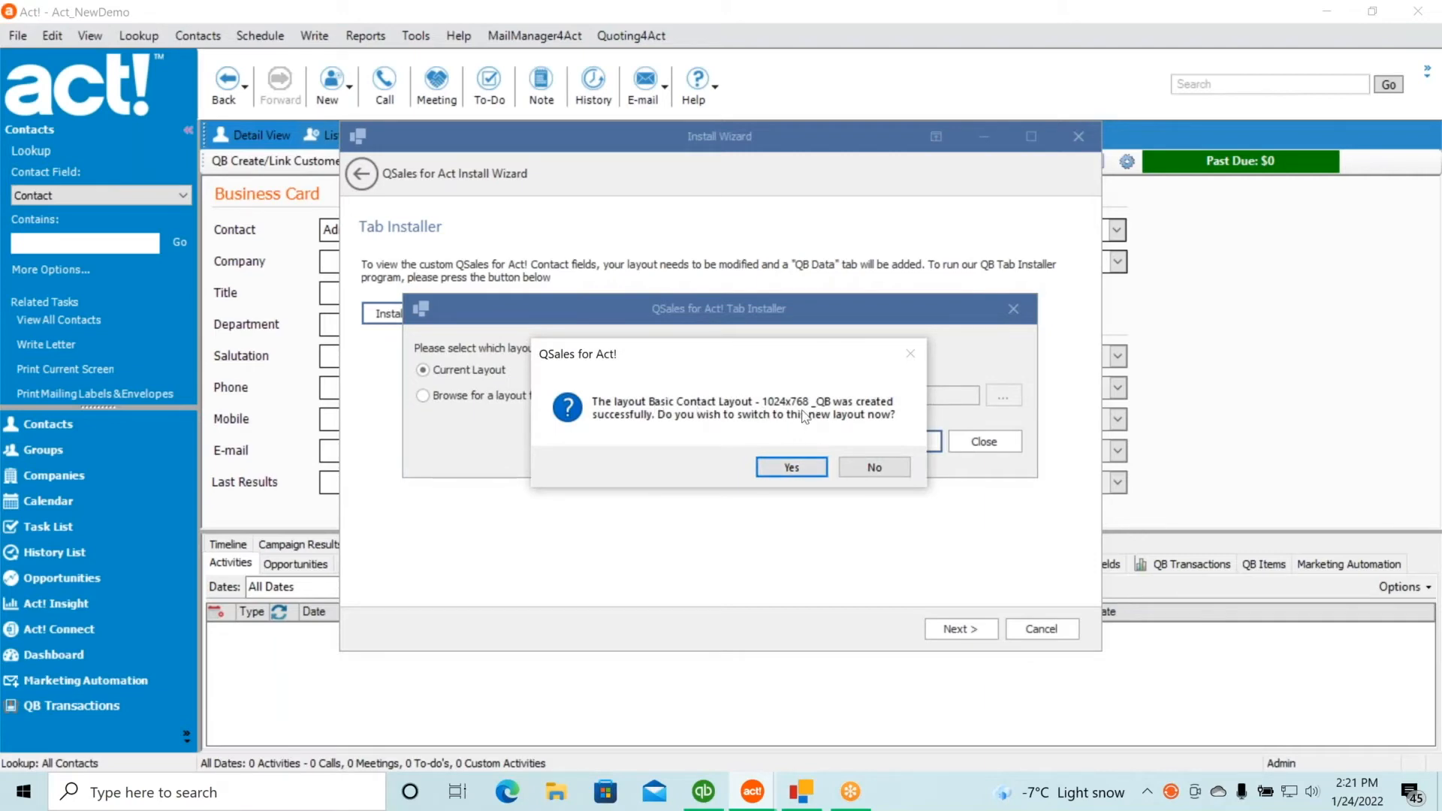
{"action": "left_click", "coordinate": [806, 471]}
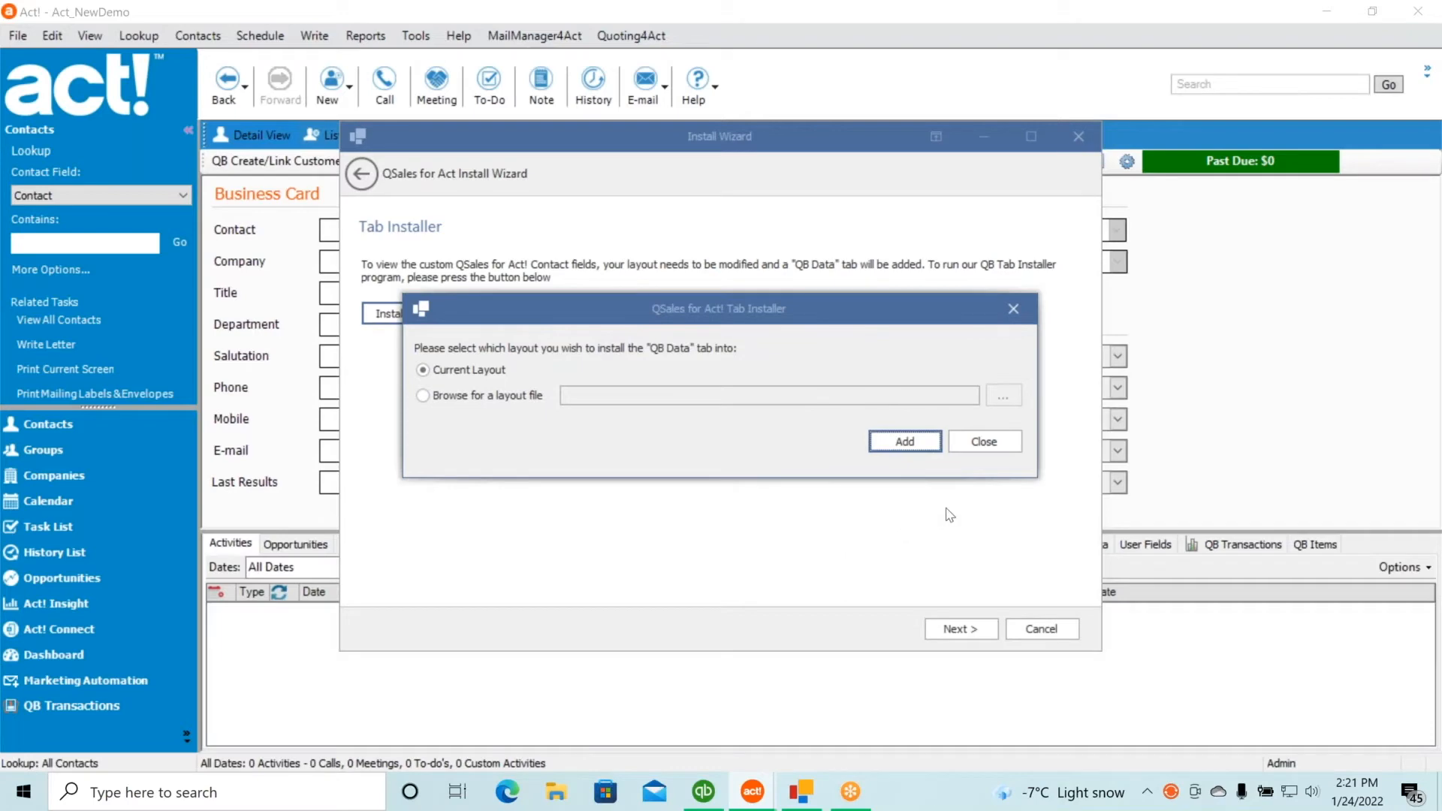
{"action": "left_click", "coordinate": [979, 443]}
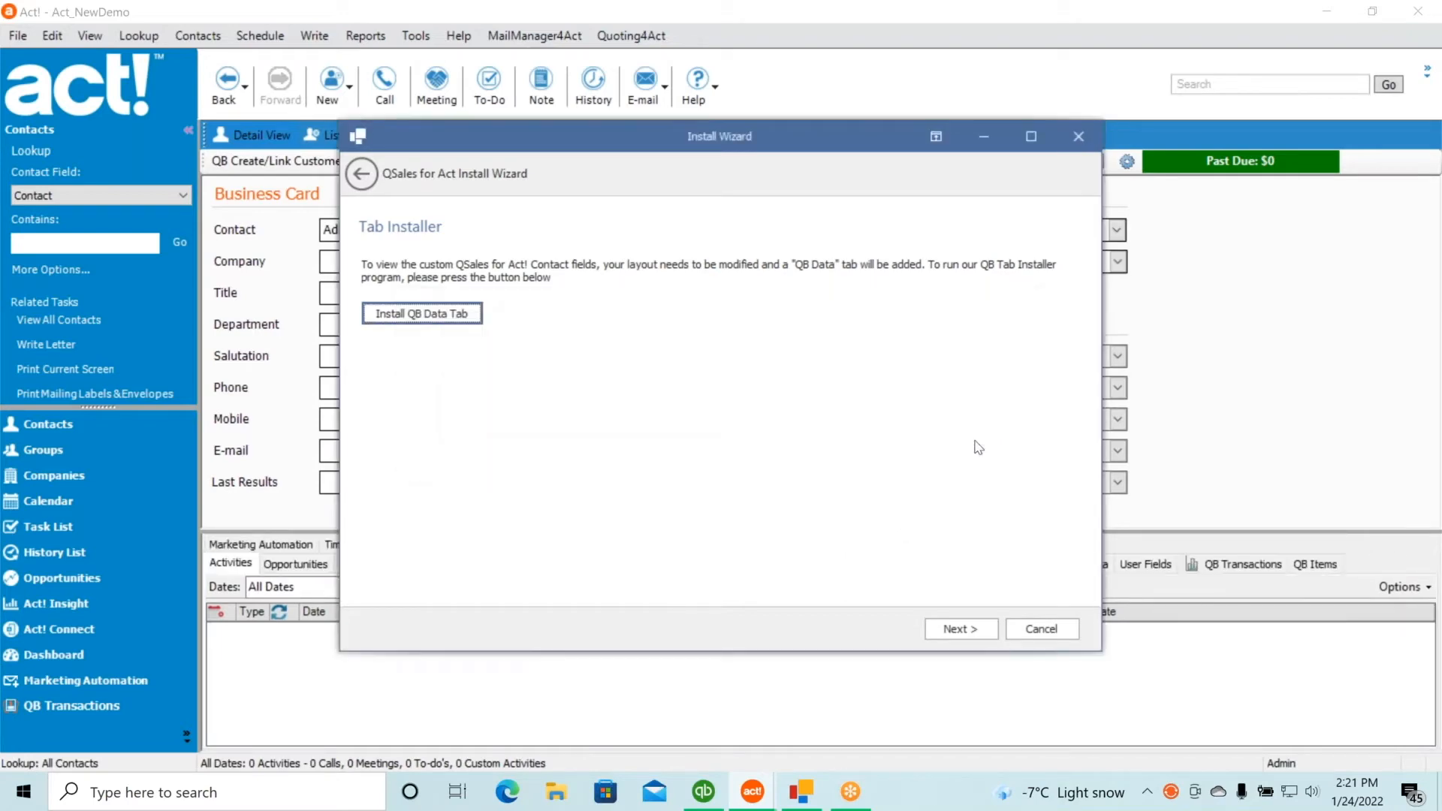
{"action": "left_click", "coordinate": [961, 630]}
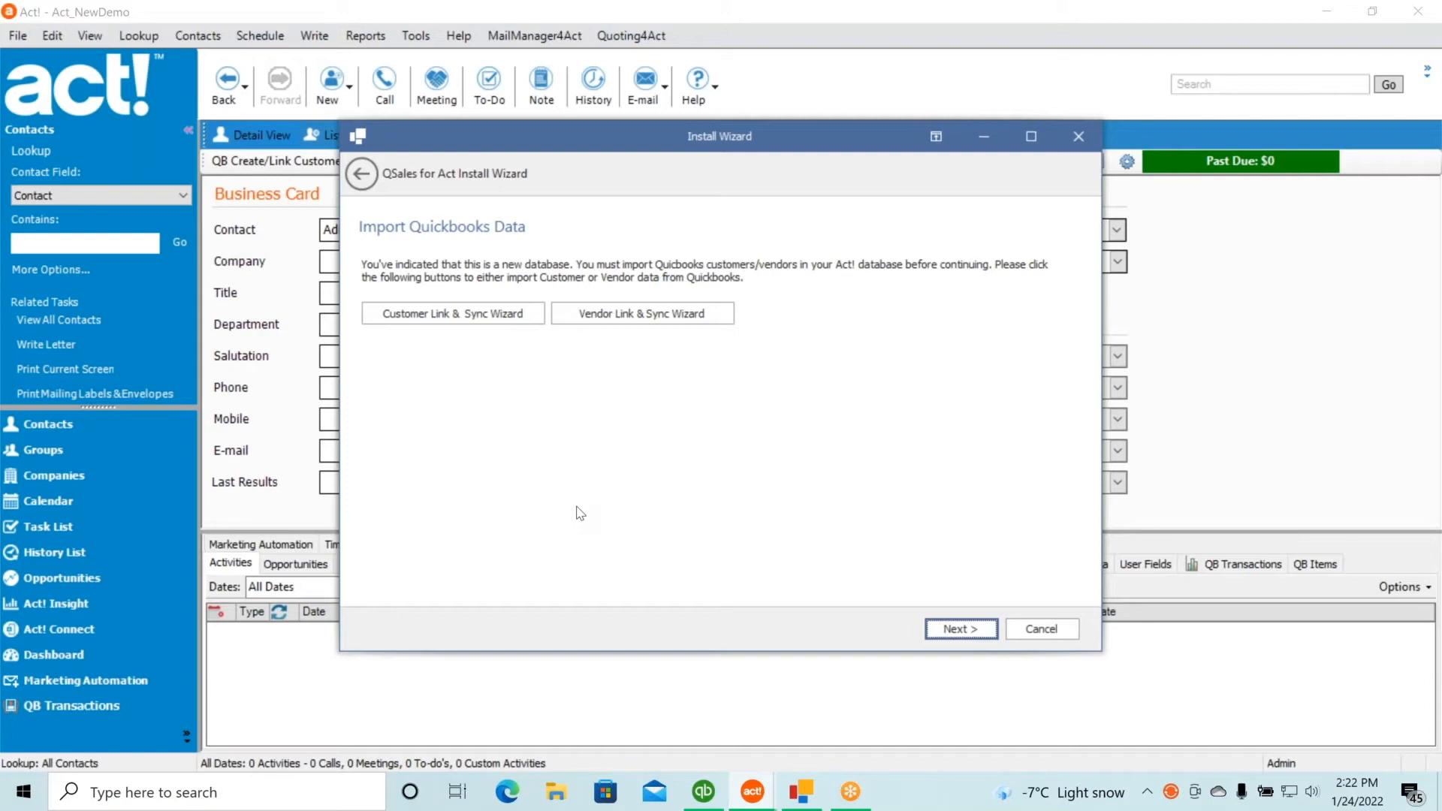
Load the QuickBooks customers in the Customer Link & Sync Wizard, create them all in Act!, and leave the install wizard.
{"action": "left_click", "coordinate": [496, 320]}
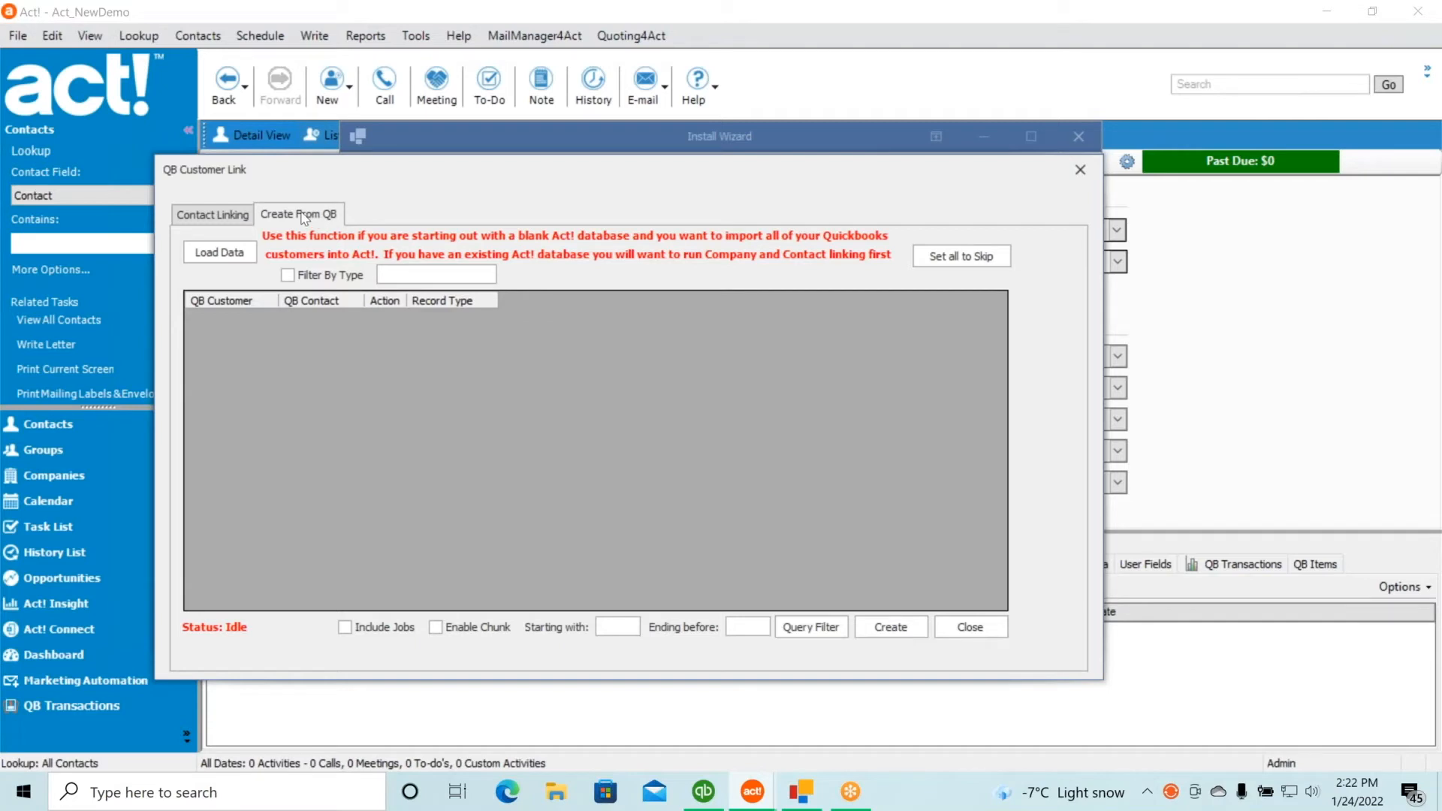
{"action": "left_click", "coordinate": [202, 219]}
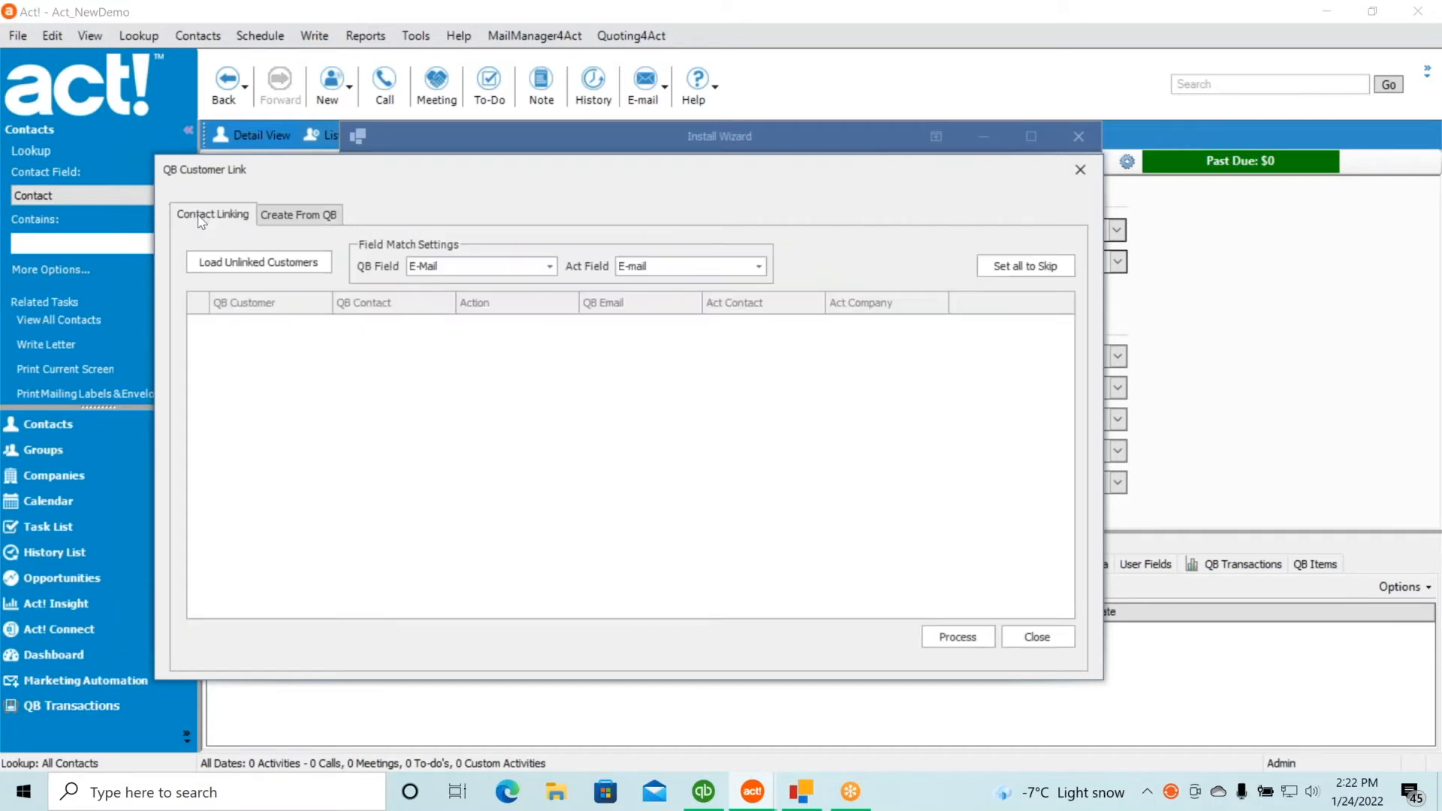
{"action": "left_click", "coordinate": [306, 216]}
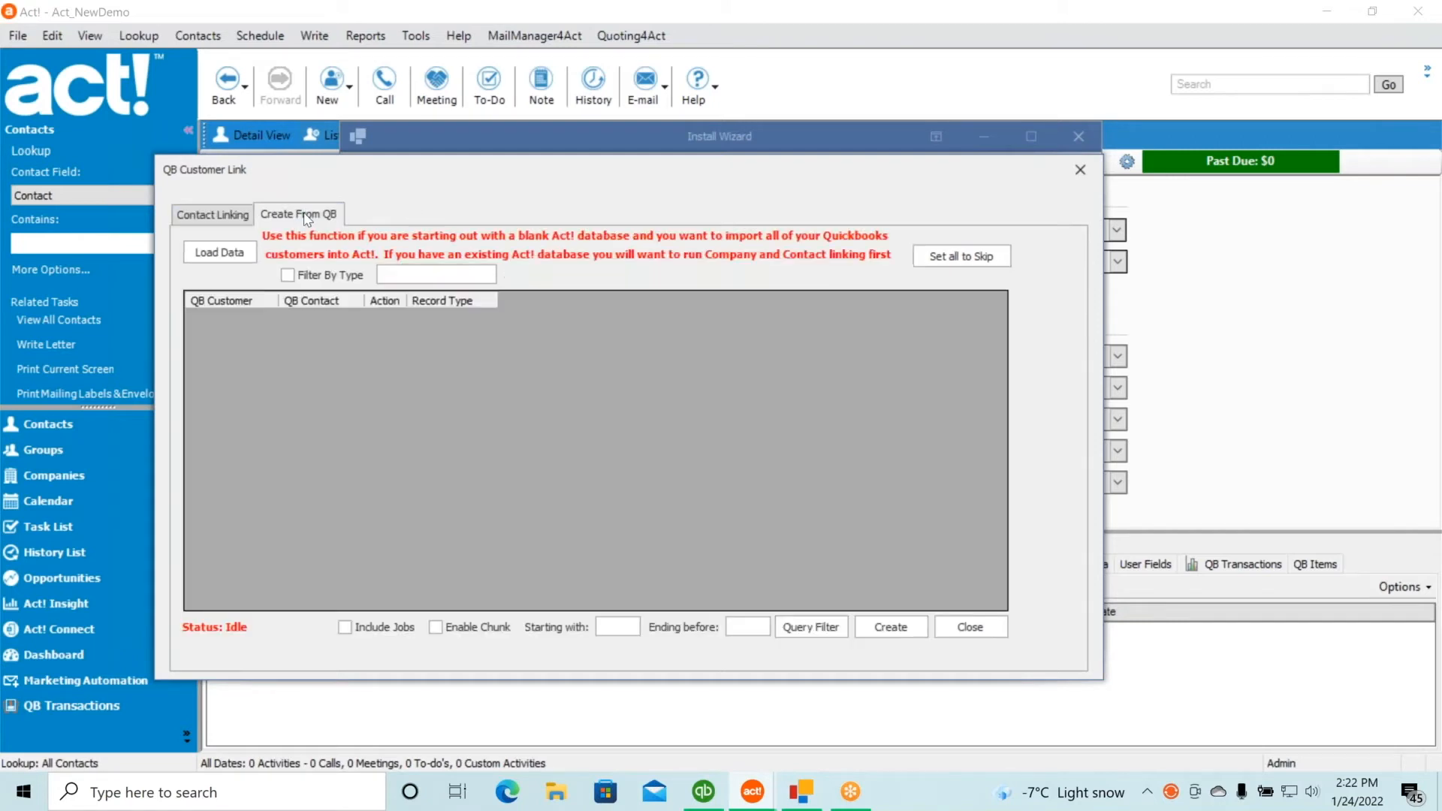
{"action": "left_click", "coordinate": [230, 257]}
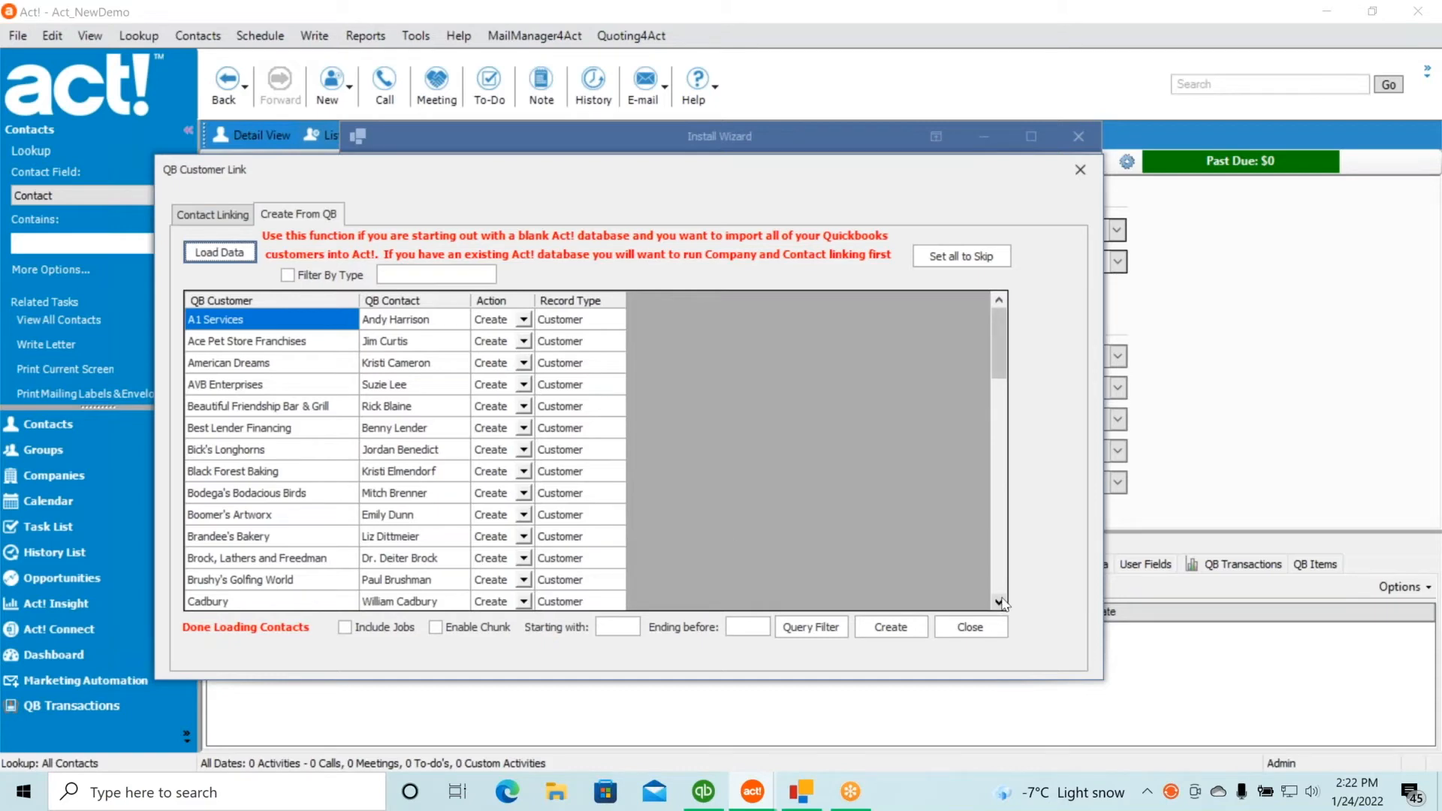
{"action": "left_click_drag", "start_coordinate": [1002, 604], "coordinate": [1002, 606]}
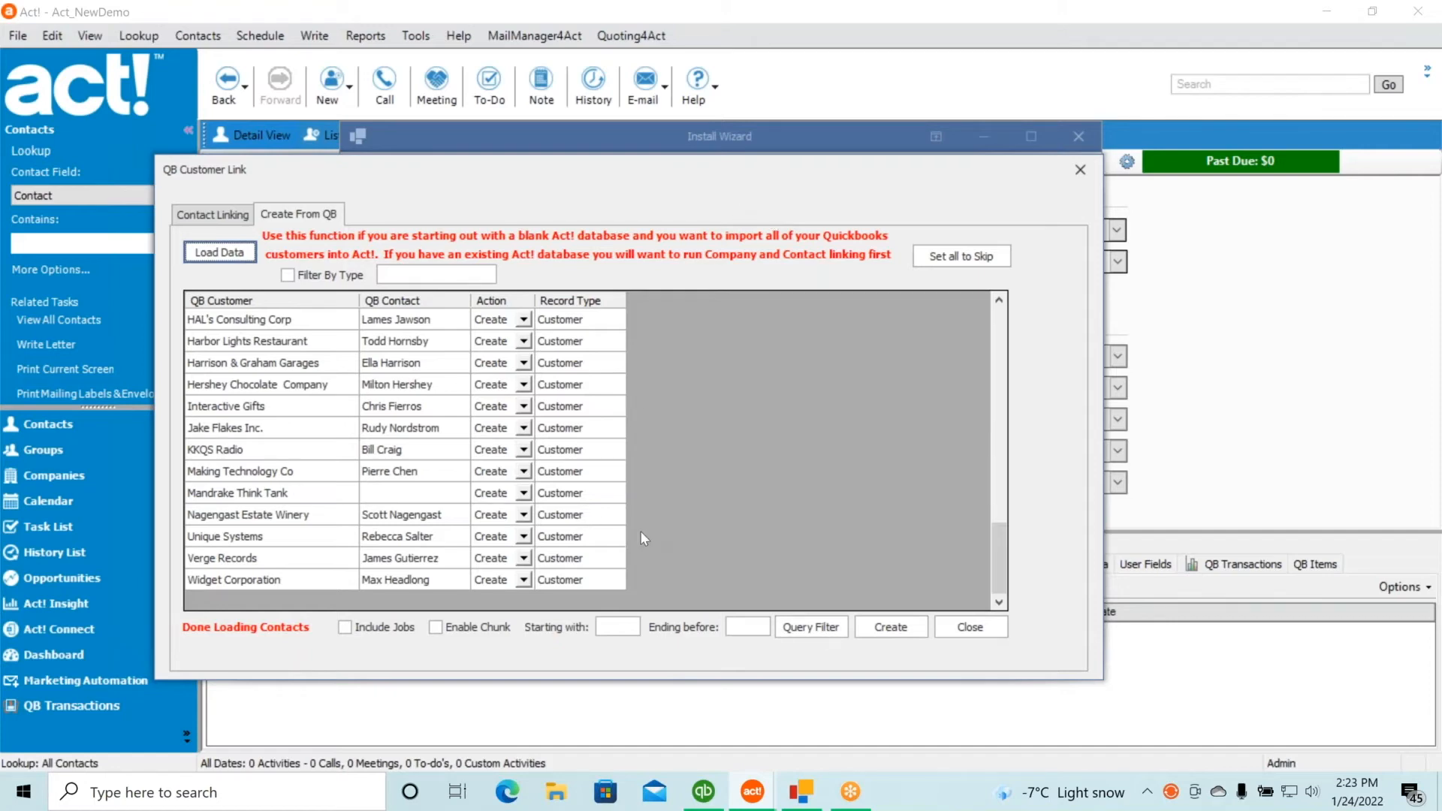
{"action": "left_click", "coordinate": [895, 633]}
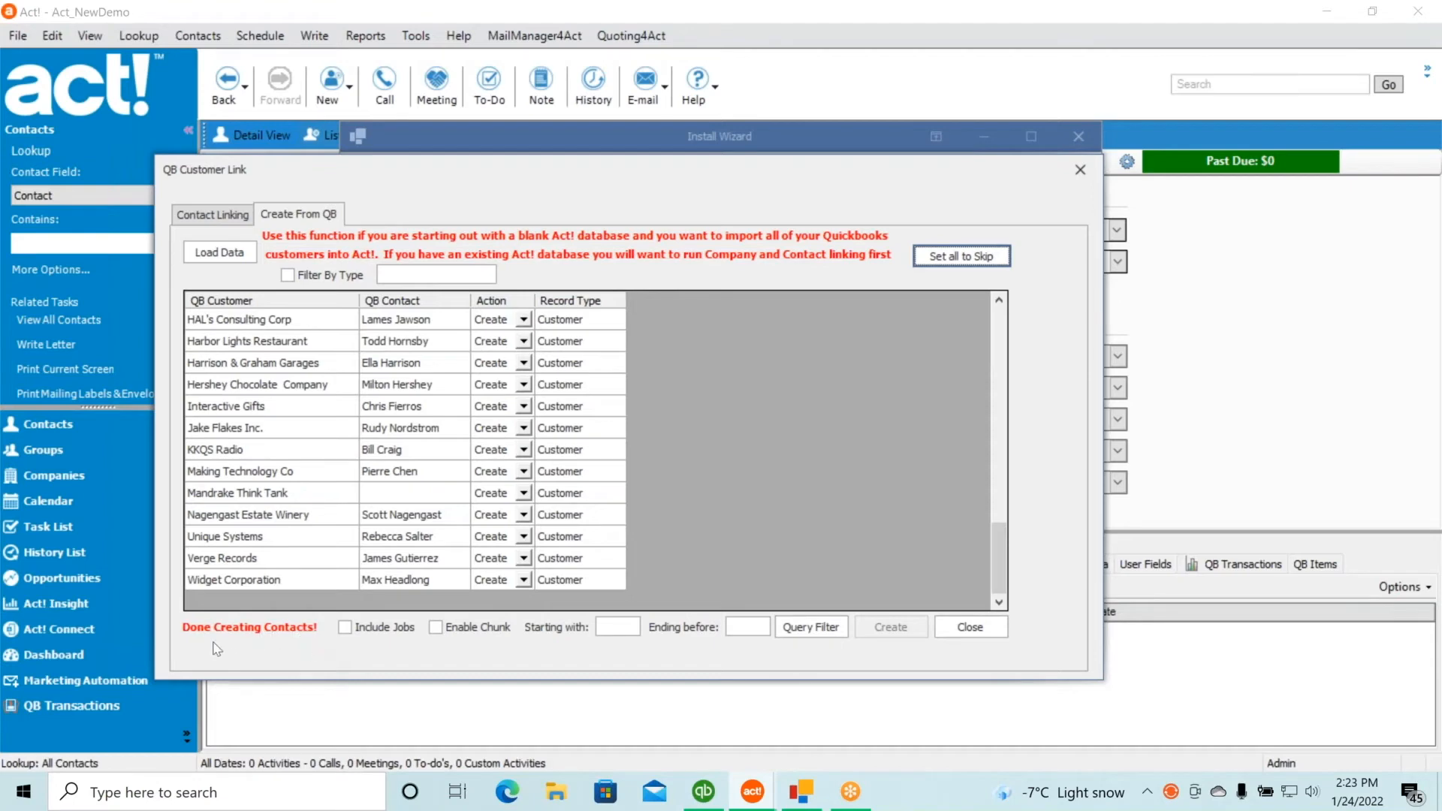
{"action": "left_click", "coordinate": [971, 628]}
{"action": "left_click", "coordinate": [974, 636]}
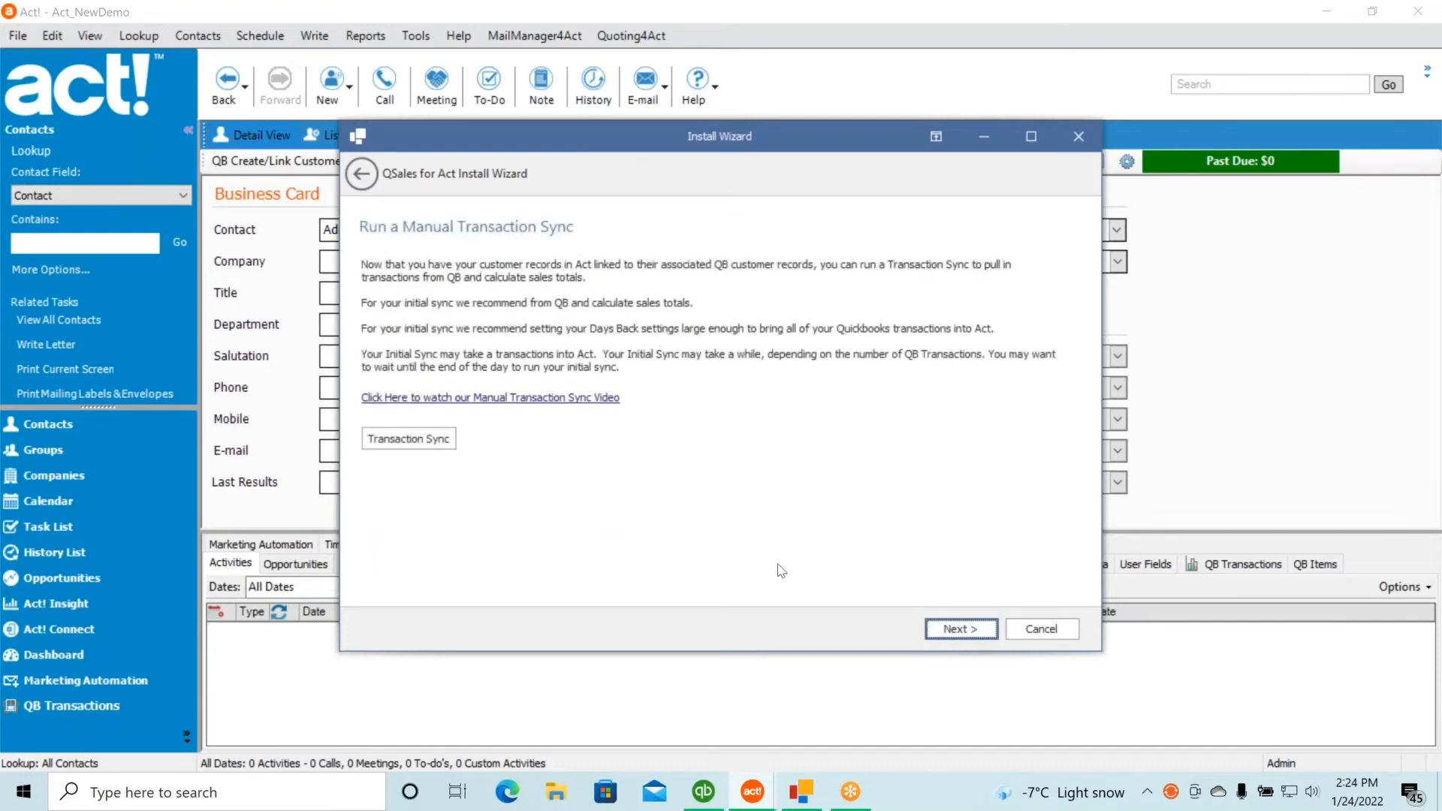
{"action": "left_click", "coordinate": [1049, 631]}
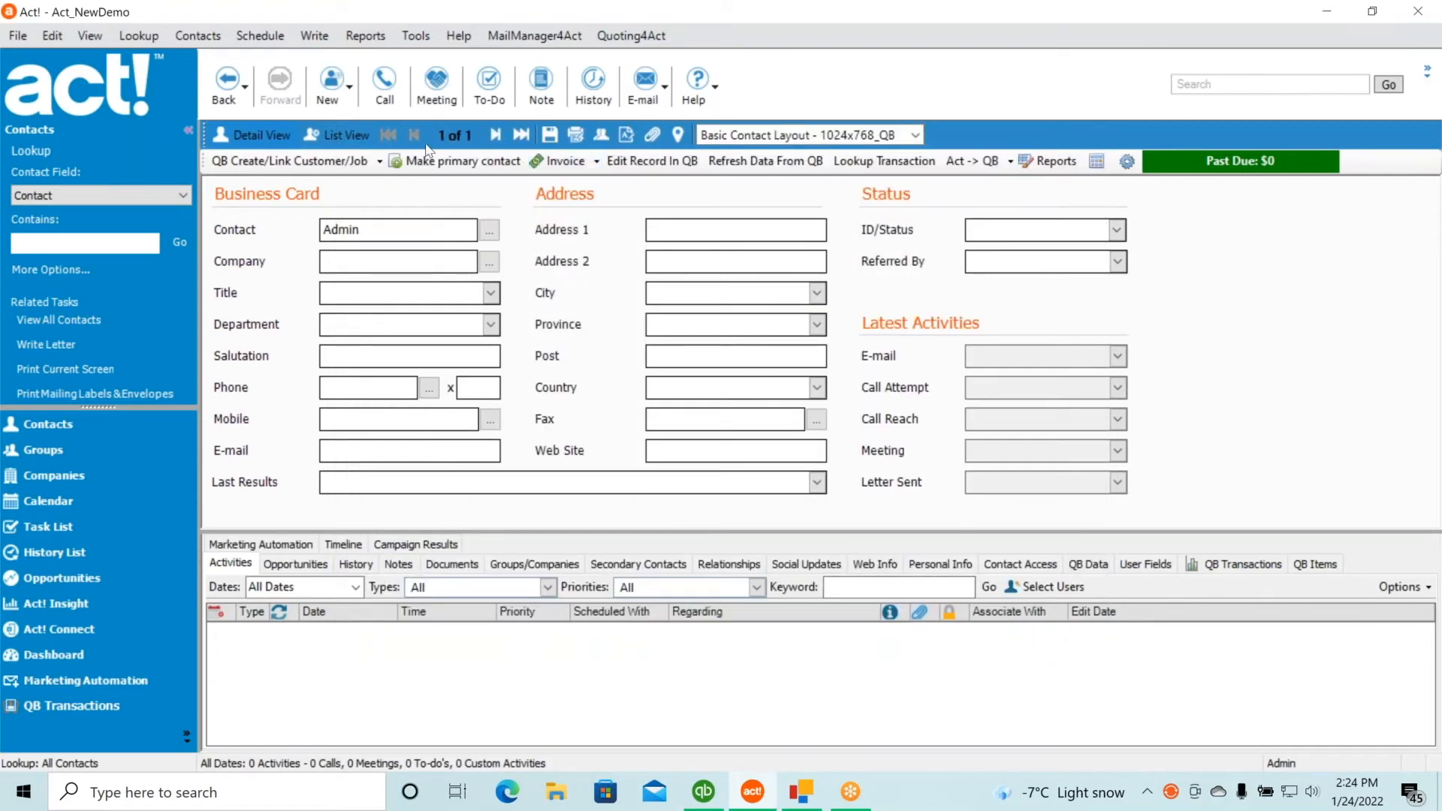
Look up all contacts and look through the imported customer records in the contact list.
{"action": "left_click", "coordinate": [86, 30]}
{"action": "mouse_move", "coordinate": [139, 35]}
{"action": "left_click", "coordinate": [174, 74]}
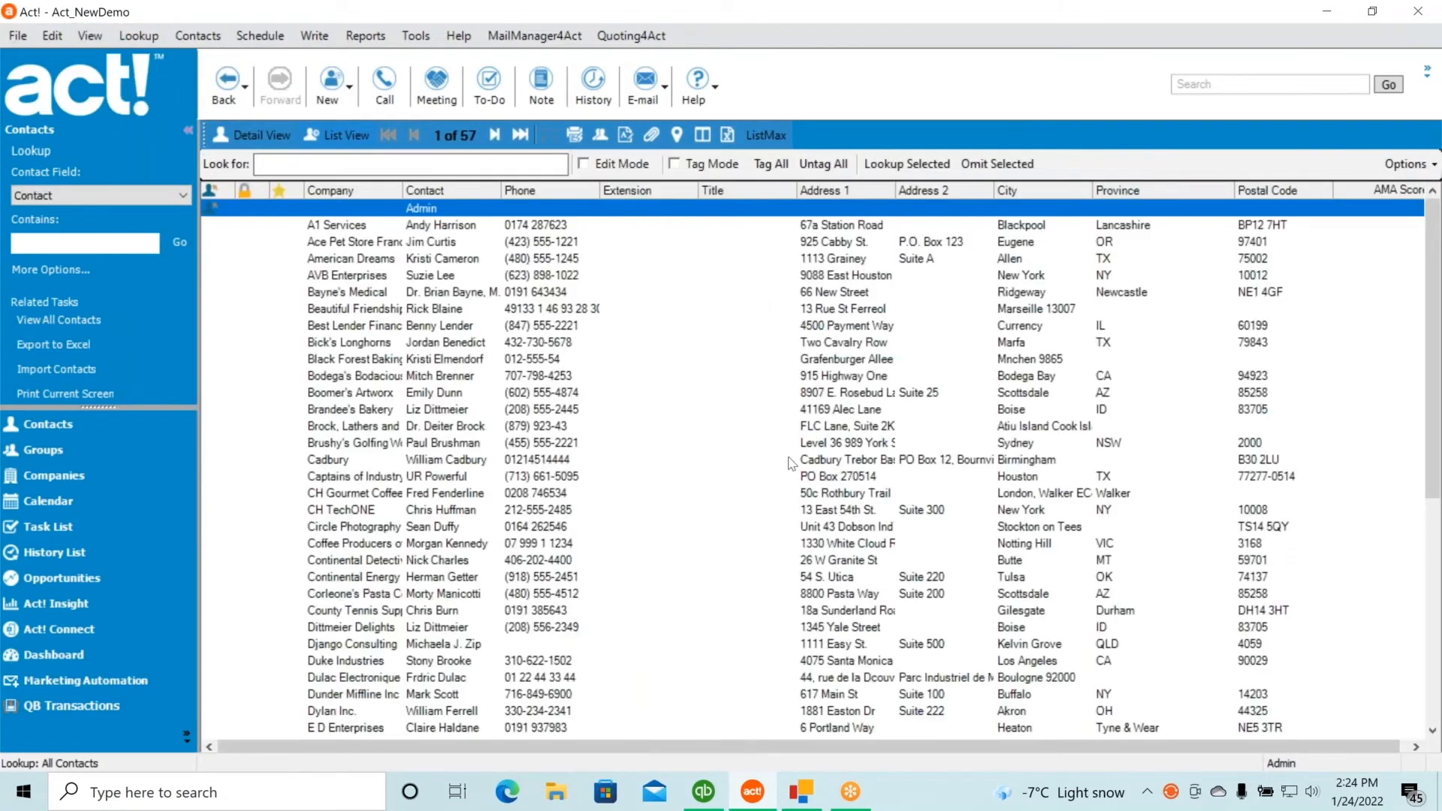
{"action": "left_click", "coordinate": [581, 426]}
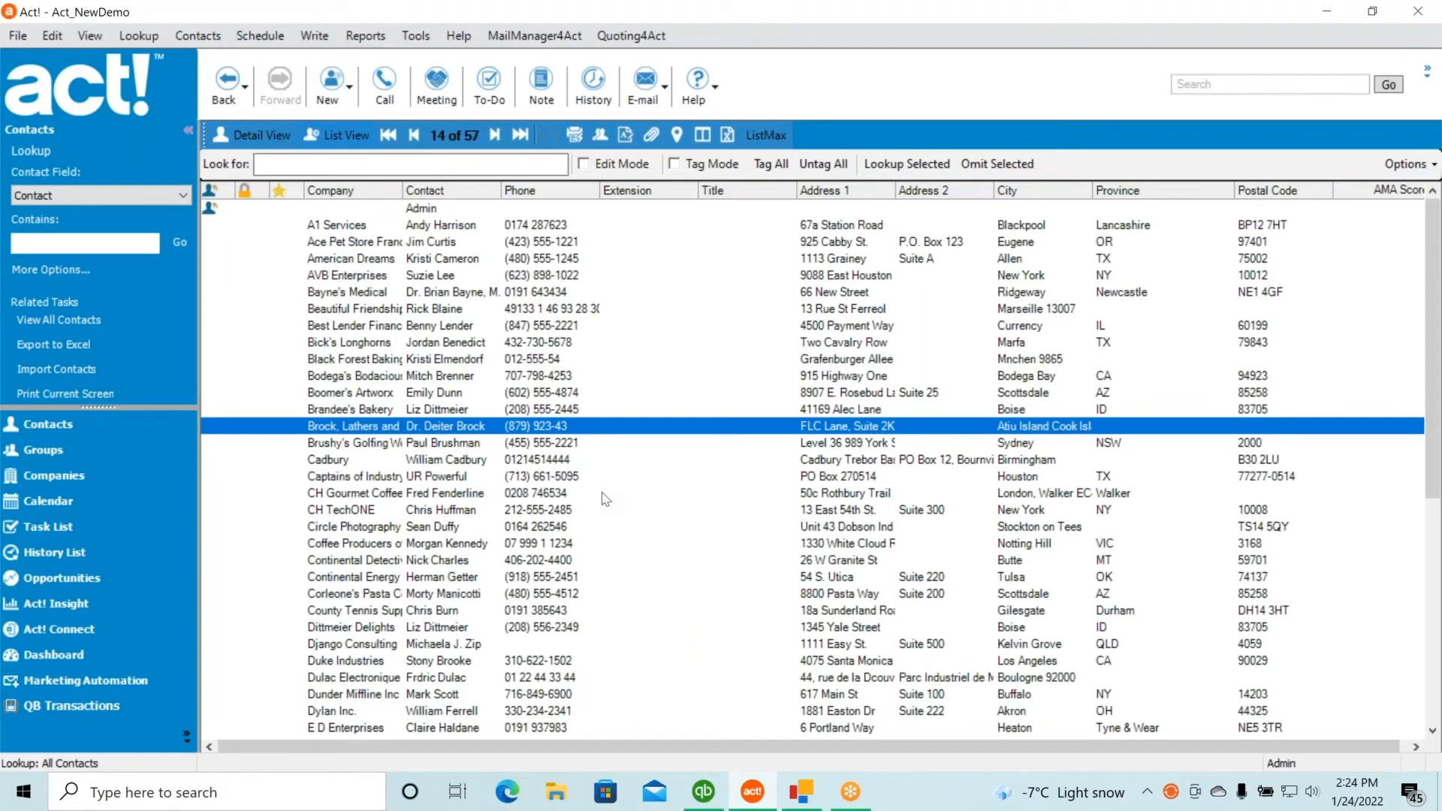
{"action": "left_click", "coordinate": [840, 311]}
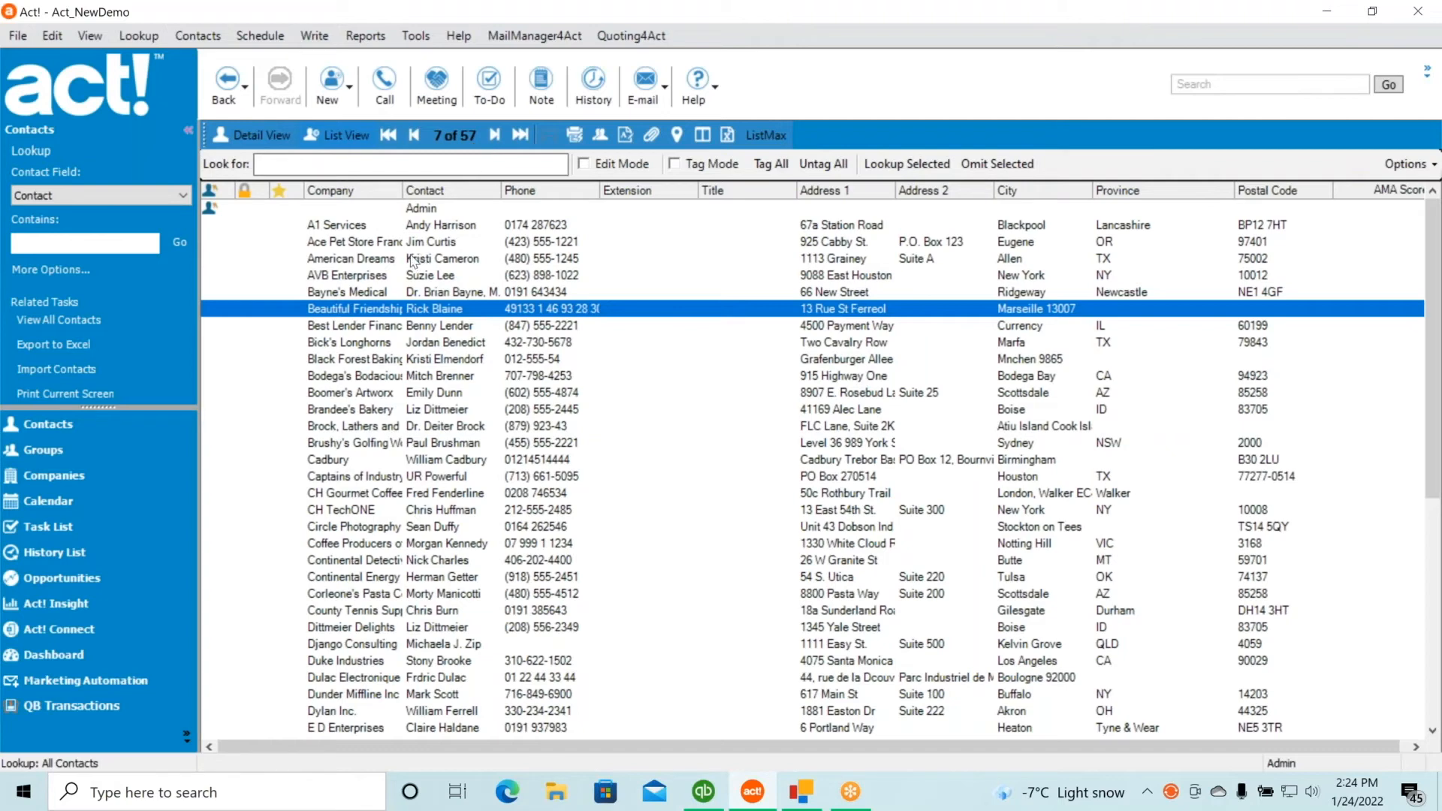
{"action": "left_click", "coordinate": [426, 211]}
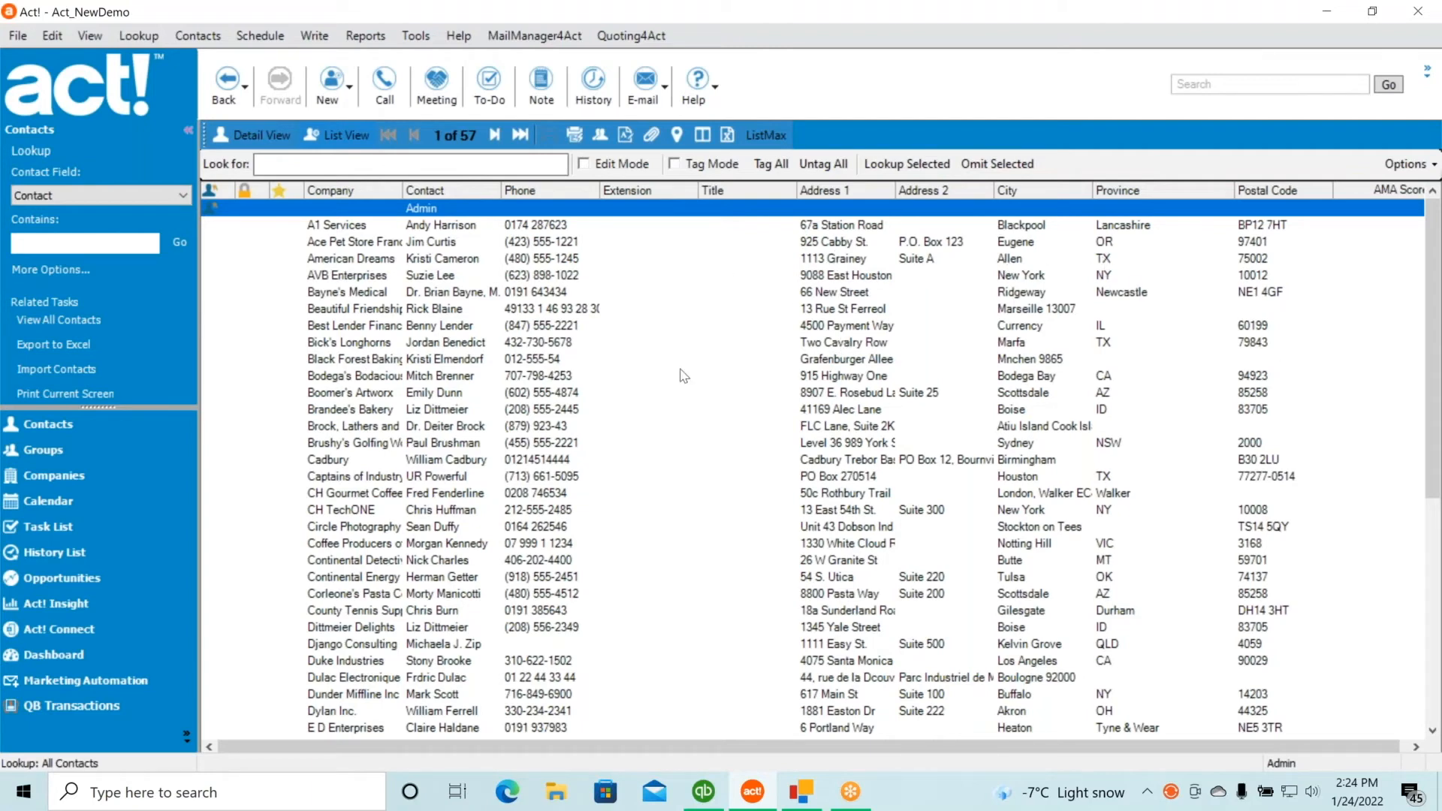
{"action": "left_click", "coordinate": [599, 309]}
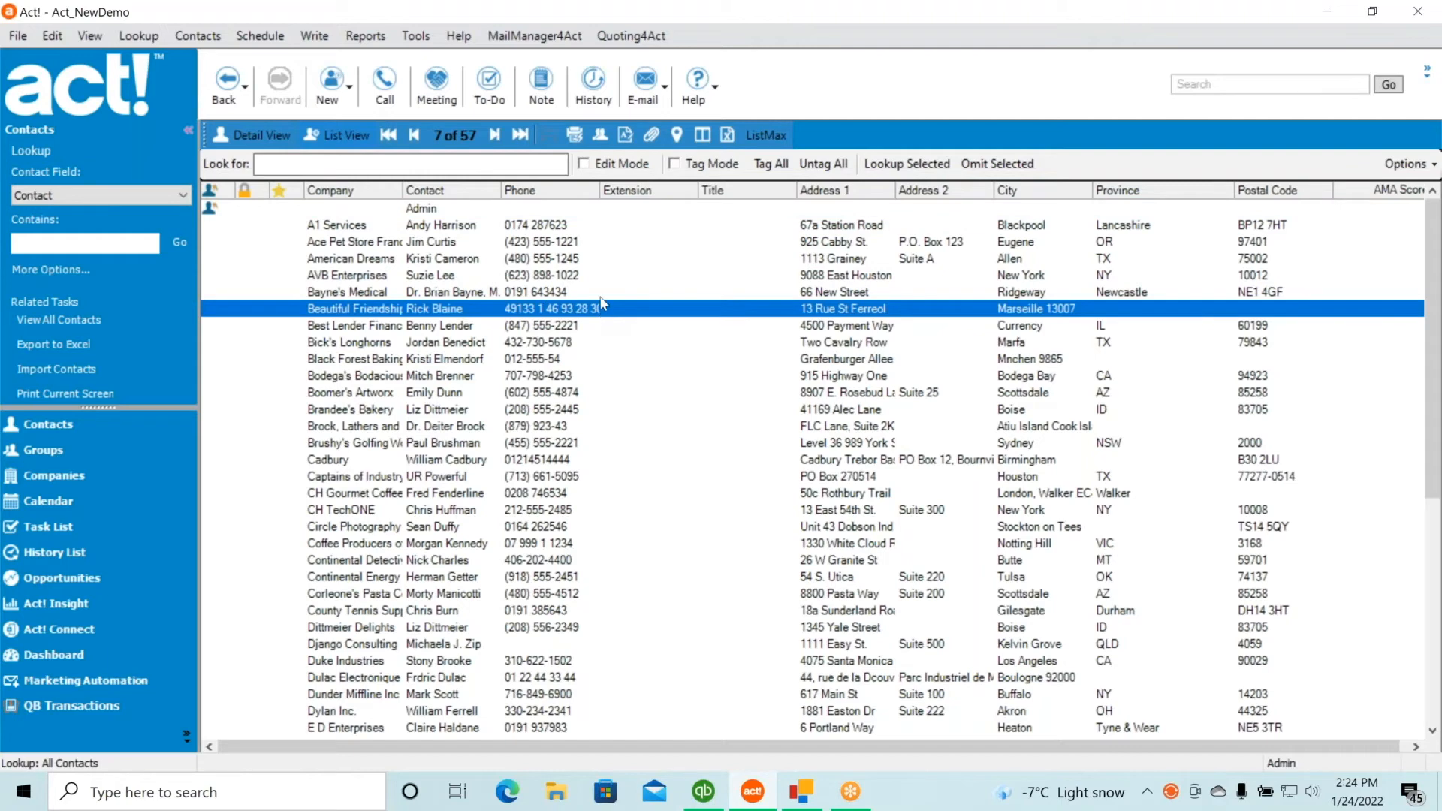
Open the A1 Services contact and examine its QB Data and QB Transactions details.
{"action": "left_click", "coordinate": [369, 229]}
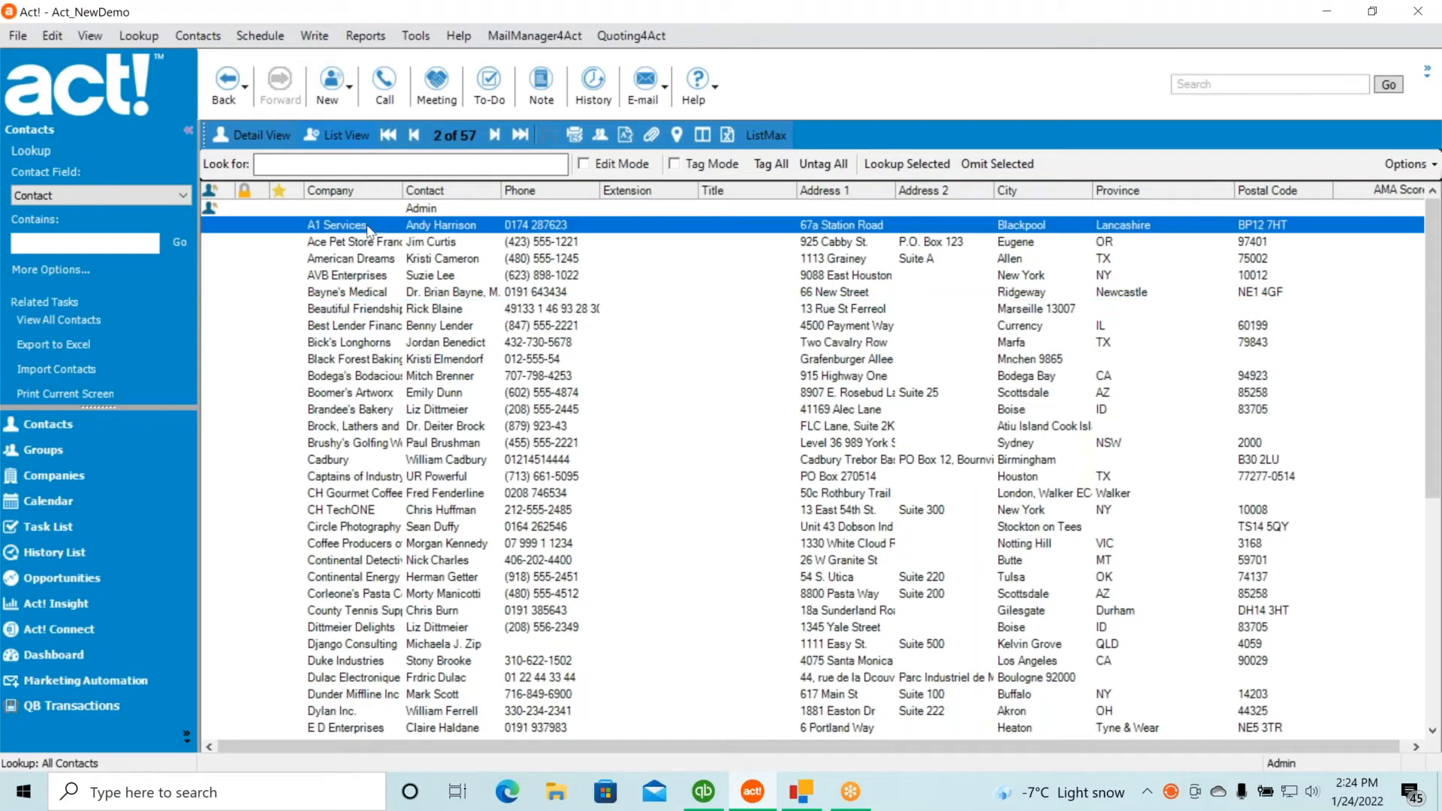
{"action": "double_click", "coordinate": [368, 228]}
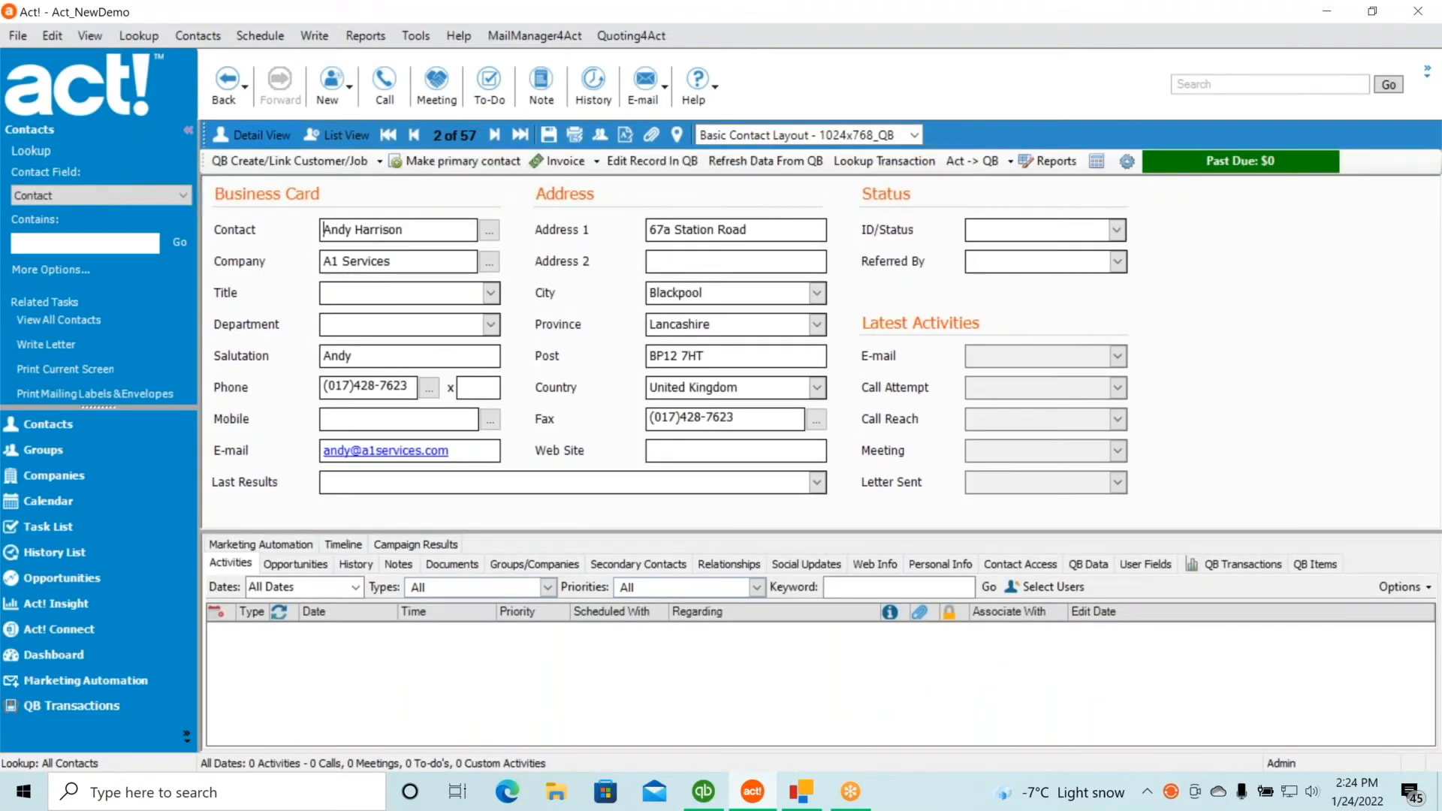
{"action": "left_click", "coordinate": [1089, 565]}
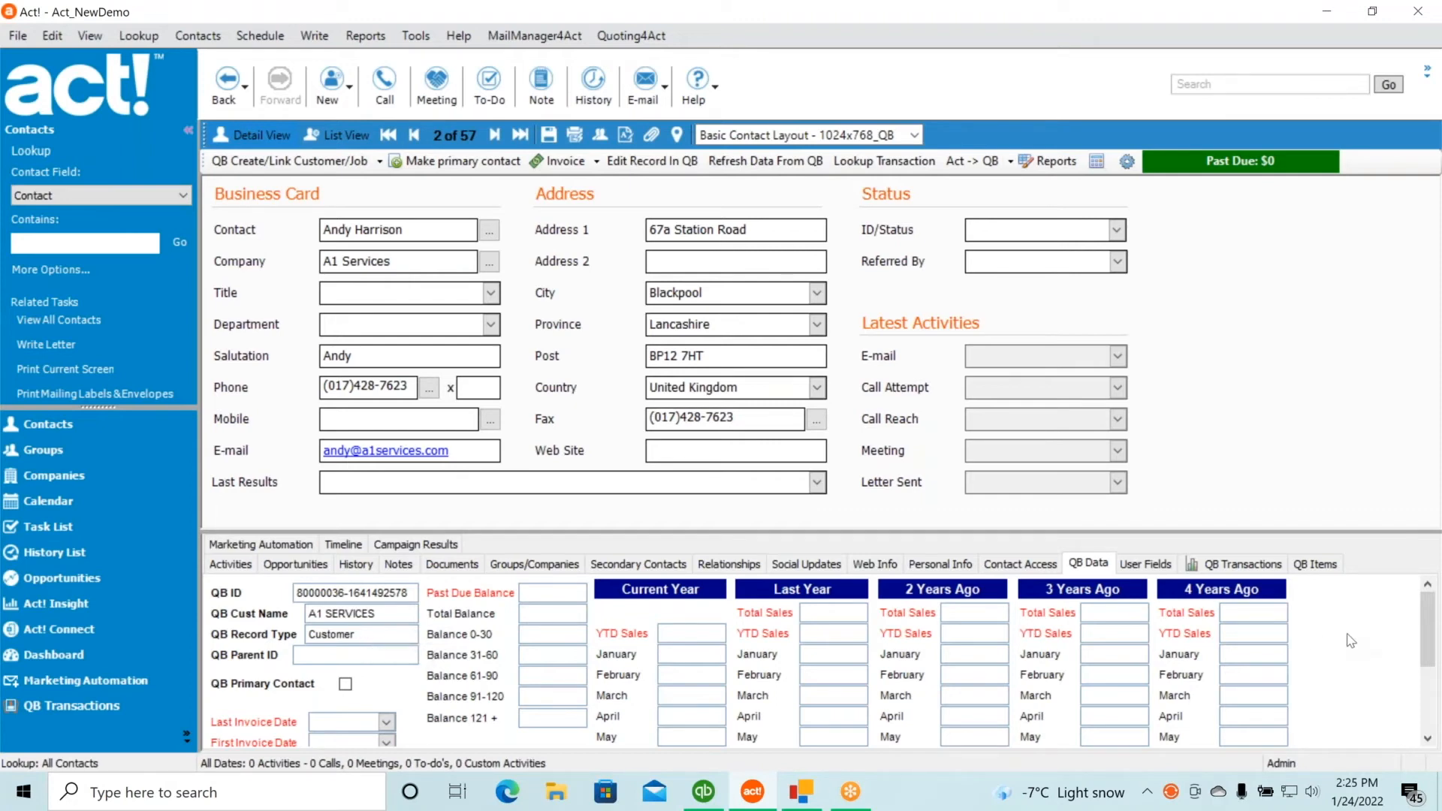
{"action": "scroll", "coordinate": [1352, 646], "scroll_direction": "down", "scroll_amount": 3}
{"action": "scroll", "coordinate": [1354, 646], "scroll_direction": "up", "scroll_amount": 3}
{"action": "left_click", "coordinate": [1213, 569]}
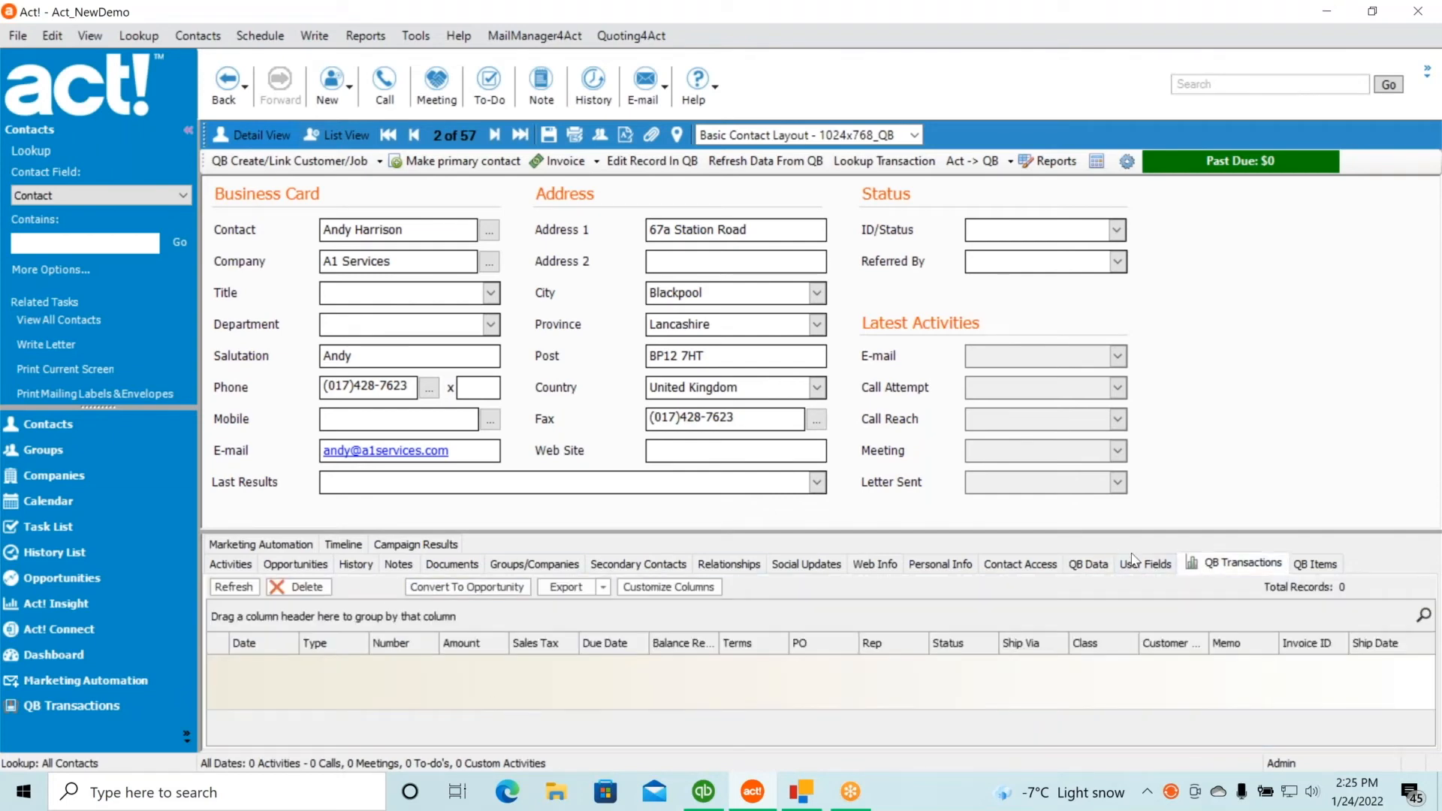
{"action": "left_click", "coordinate": [1087, 565]}
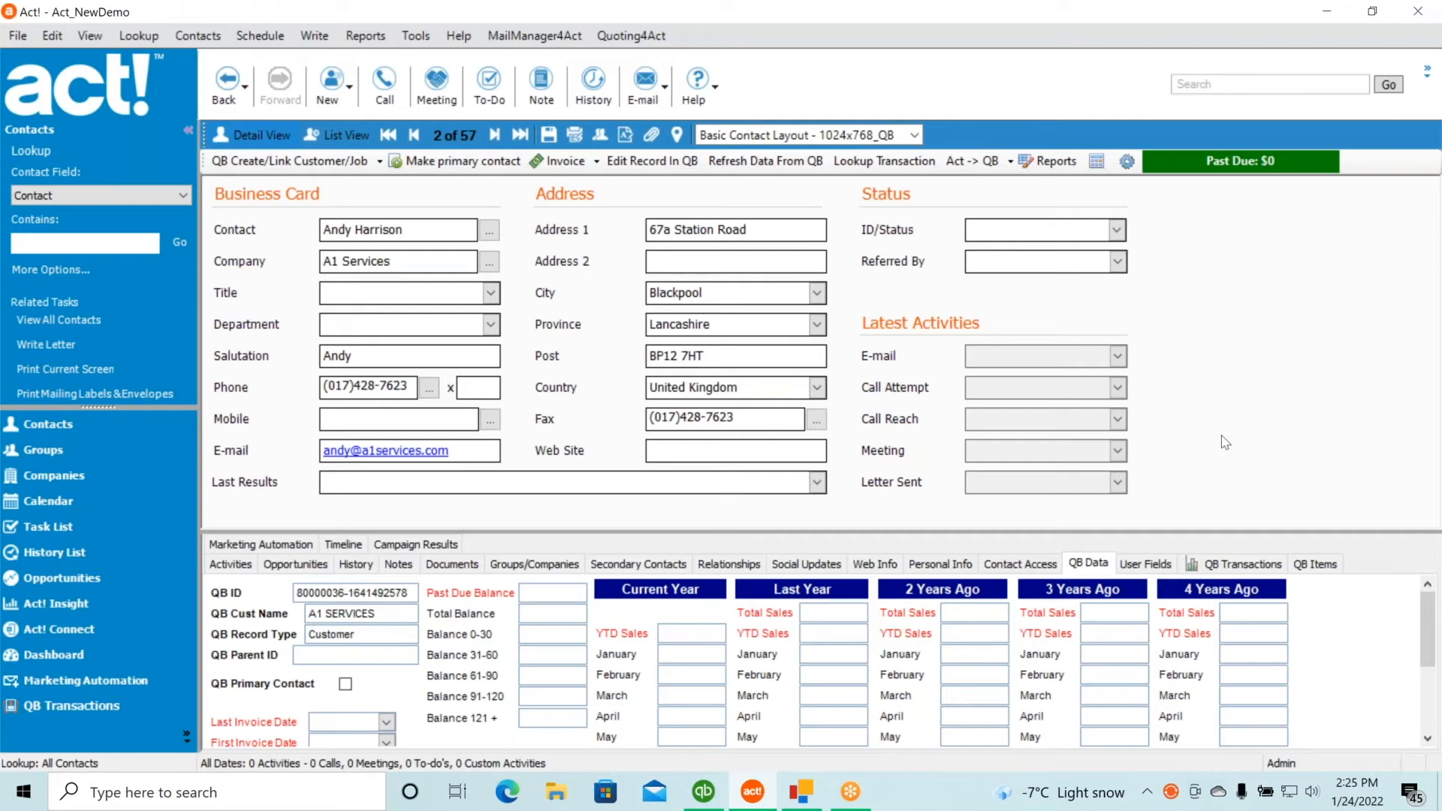
Open QSales for Act! Import and load the metadata.
{"action": "left_click", "coordinate": [416, 36]}
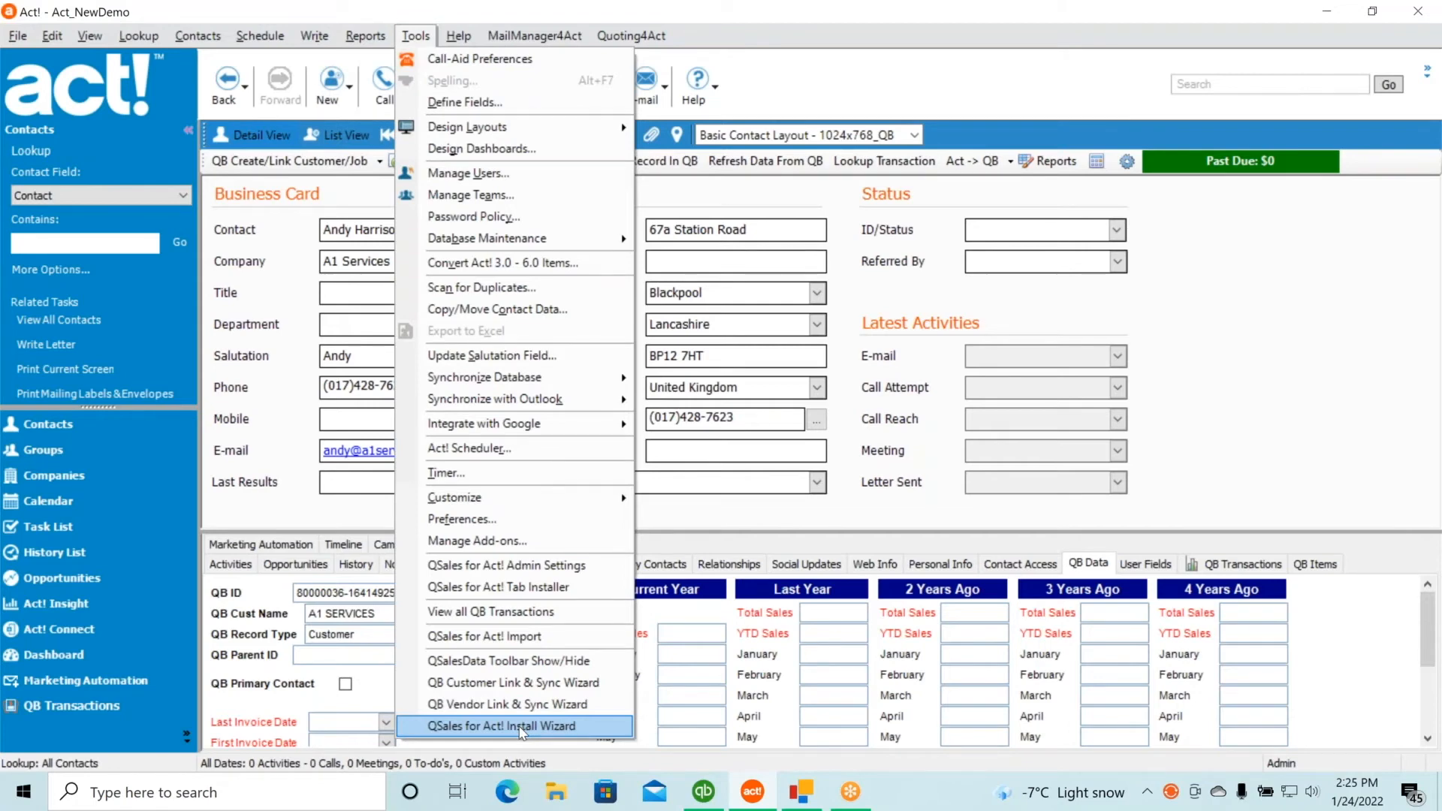
{"action": "left_click", "coordinate": [538, 637]}
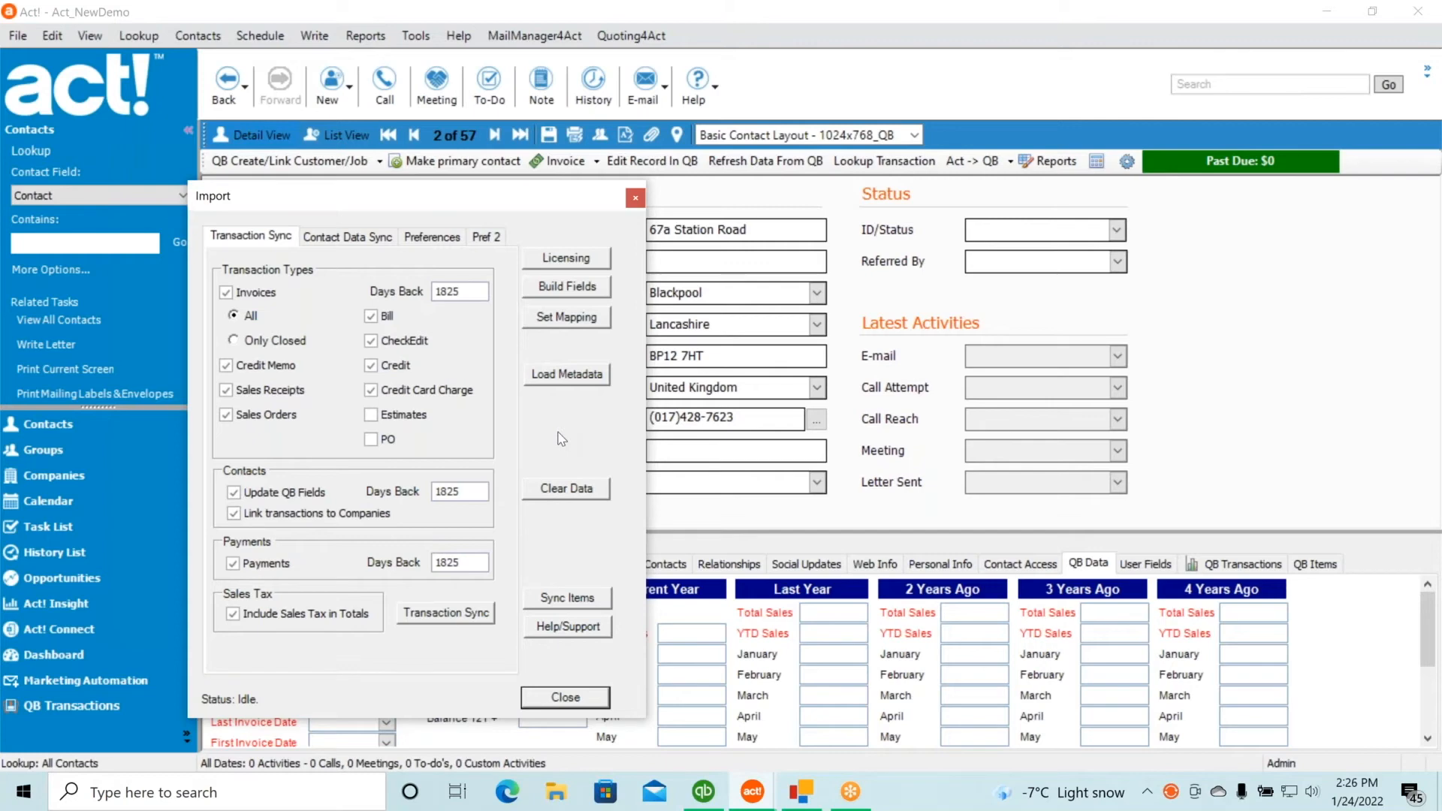
{"action": "left_click", "coordinate": [472, 294]}
{"action": "left_click", "coordinate": [569, 375]}
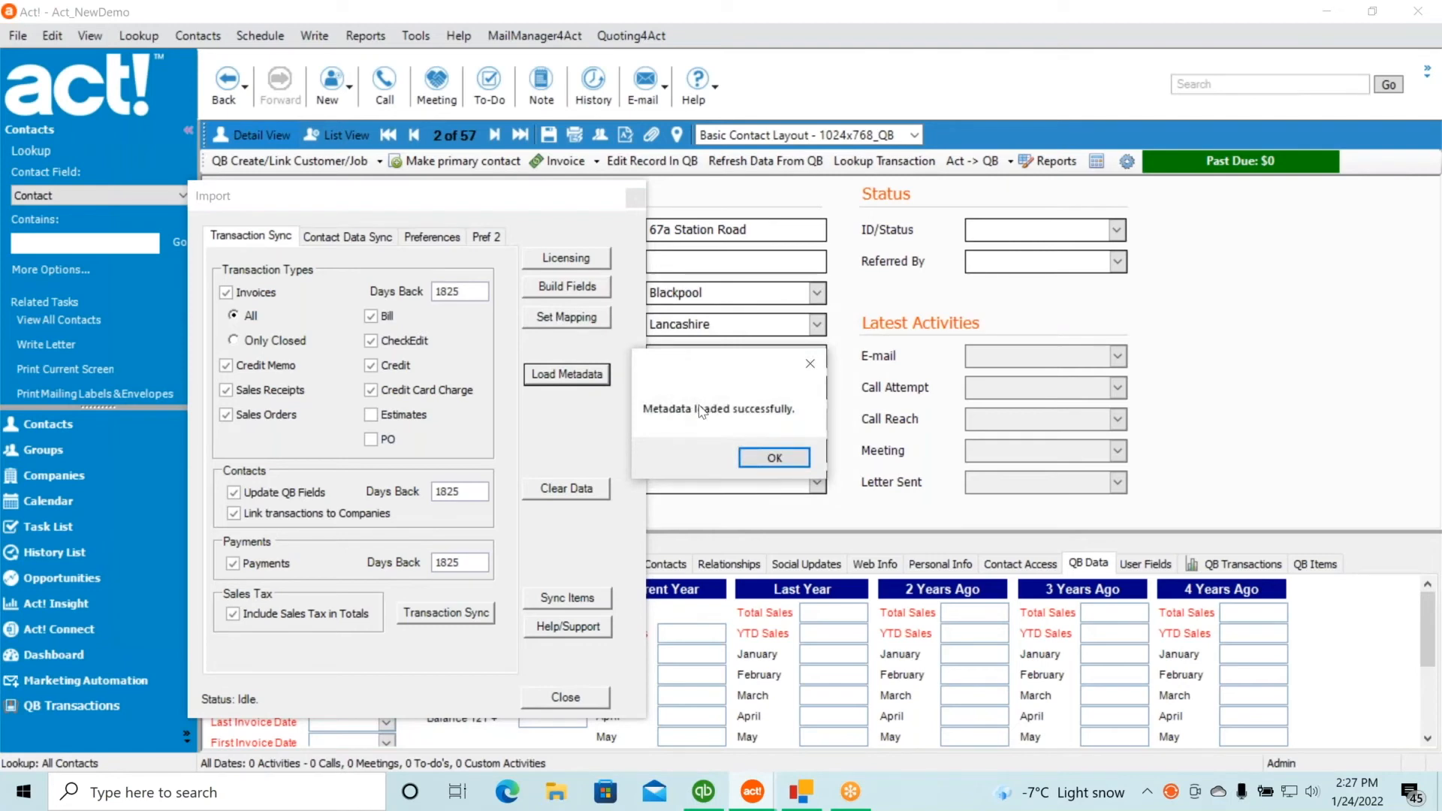
{"action": "left_click", "coordinate": [773, 461]}
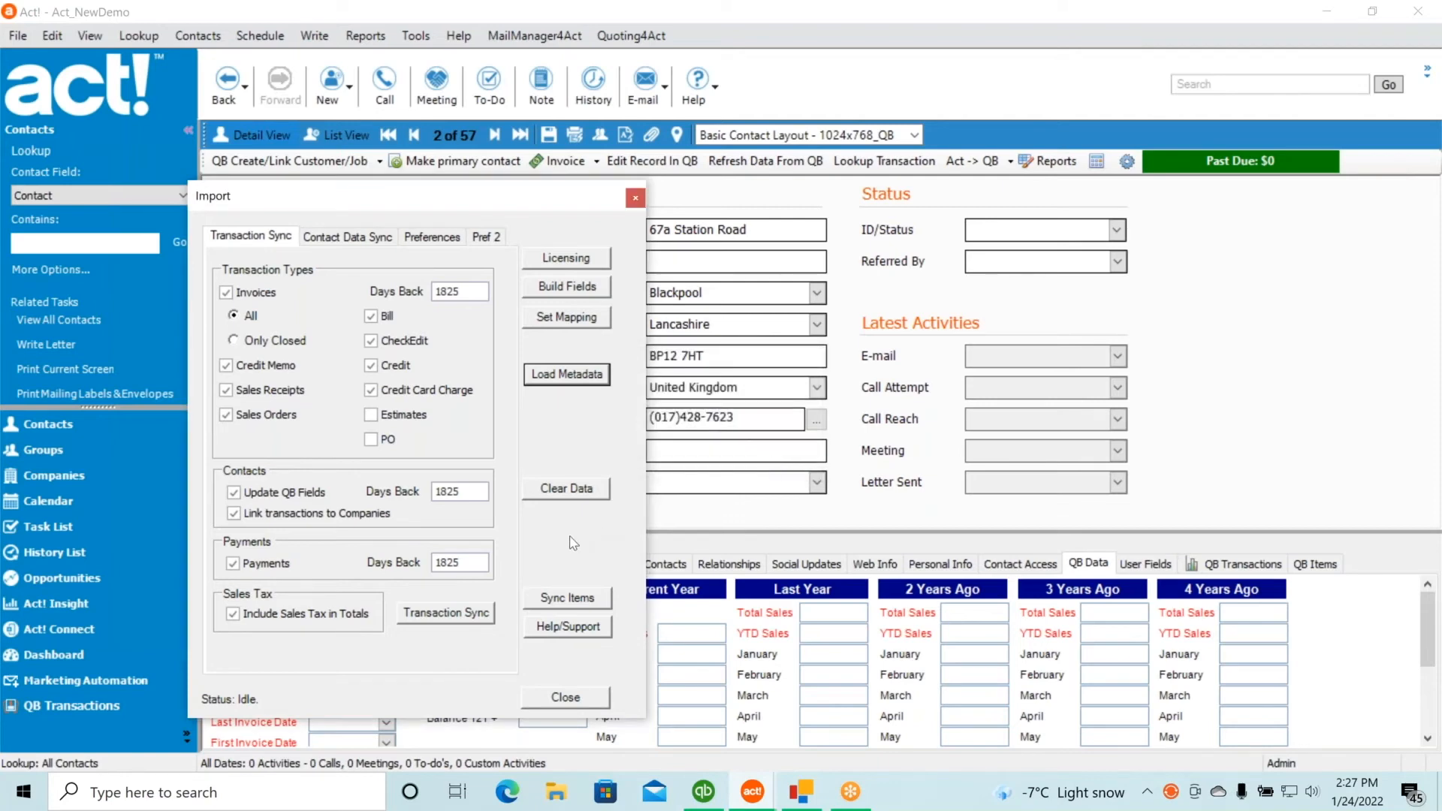
Sync the QB items with the product list cleared first, and run the transaction sync.
{"action": "left_click", "coordinate": [580, 602]}
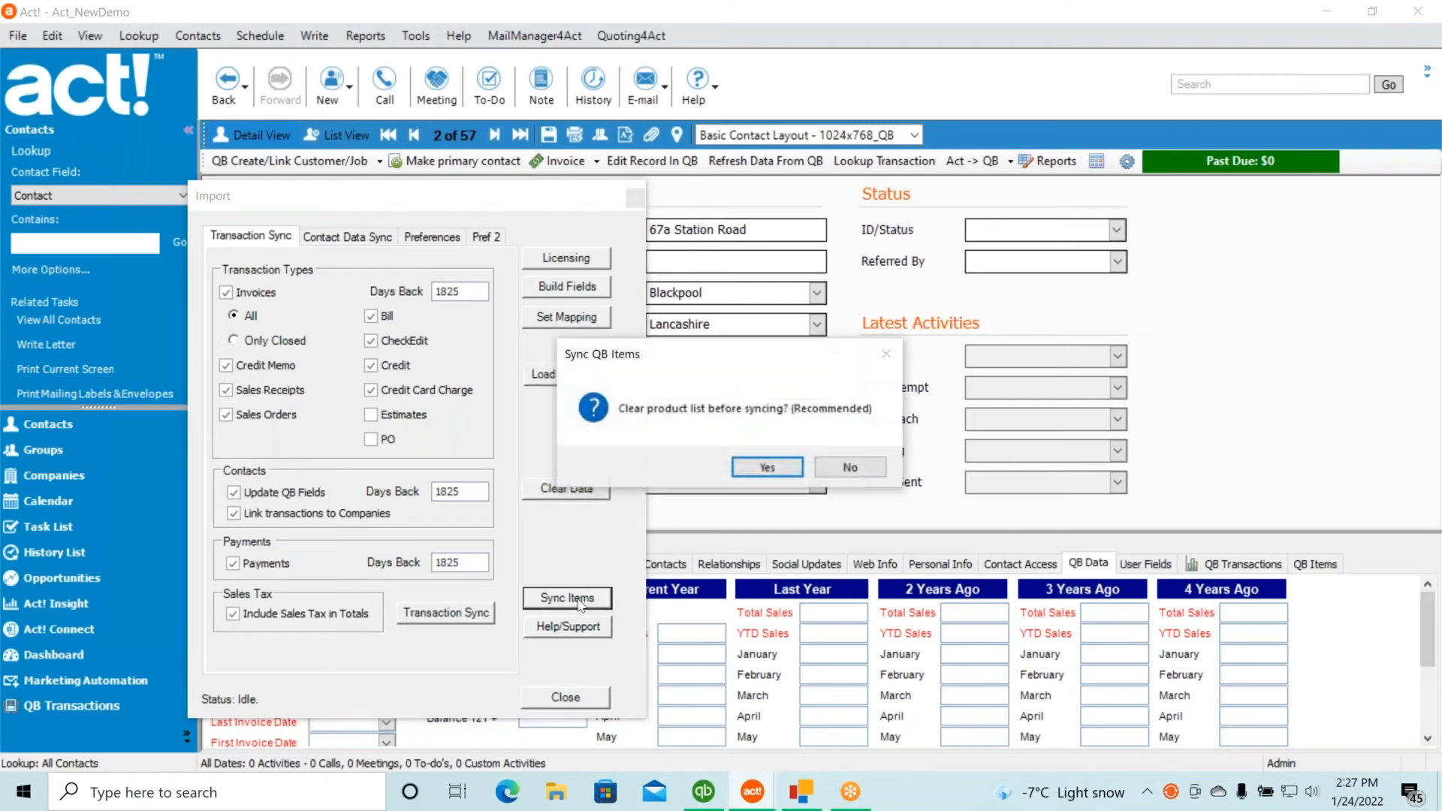
{"action": "left_click", "coordinate": [767, 468]}
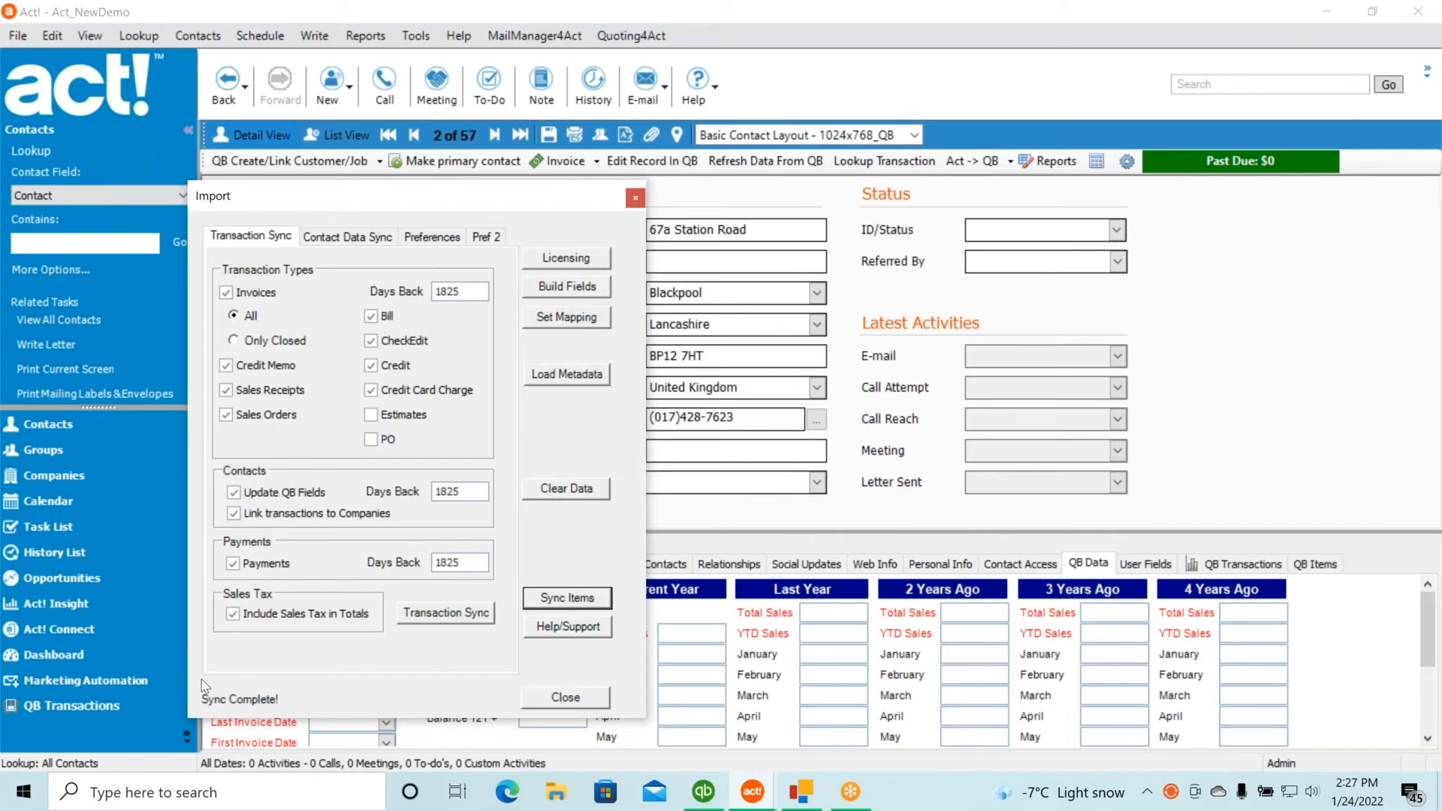
{"action": "left_click", "coordinate": [448, 614]}
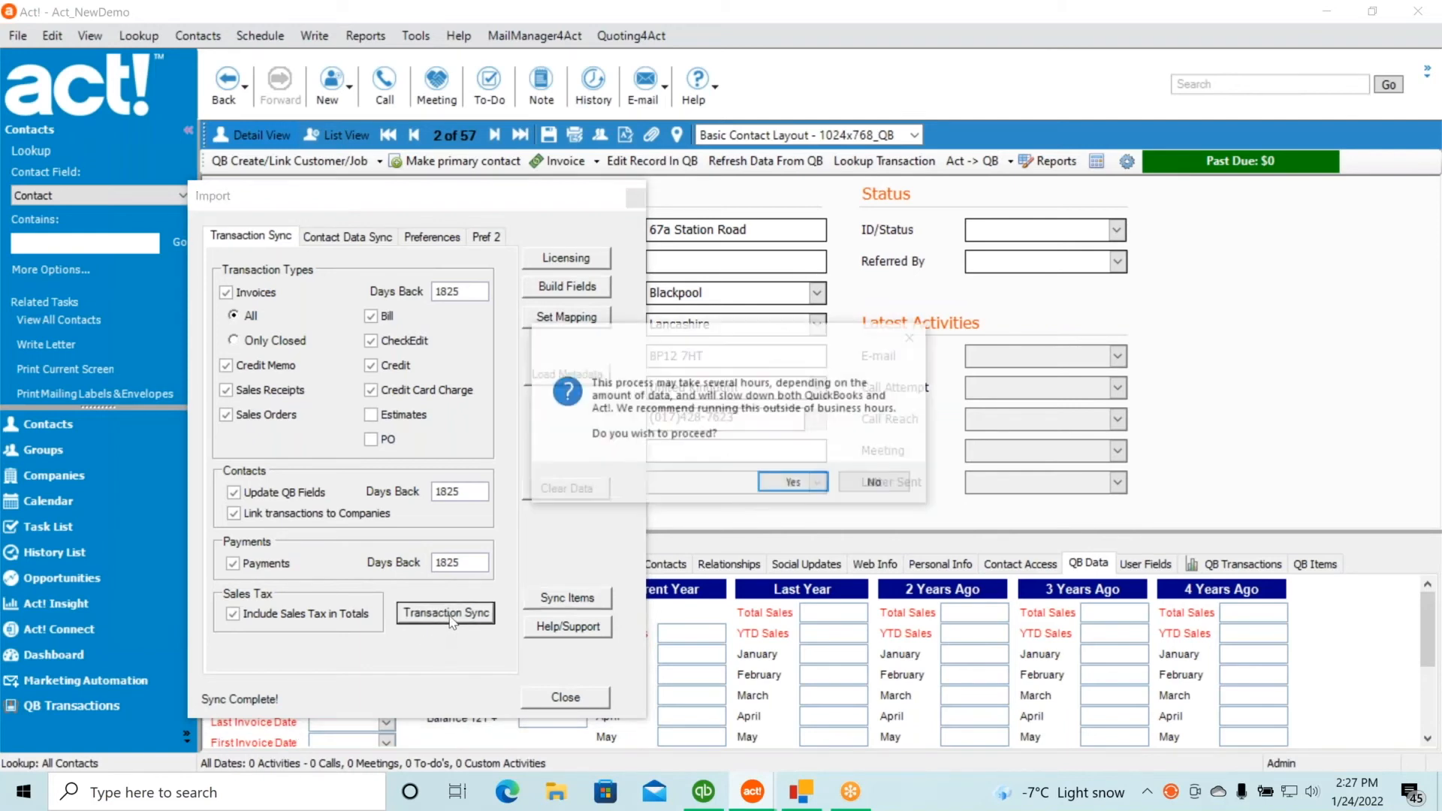
{"action": "left_click", "coordinate": [794, 483]}
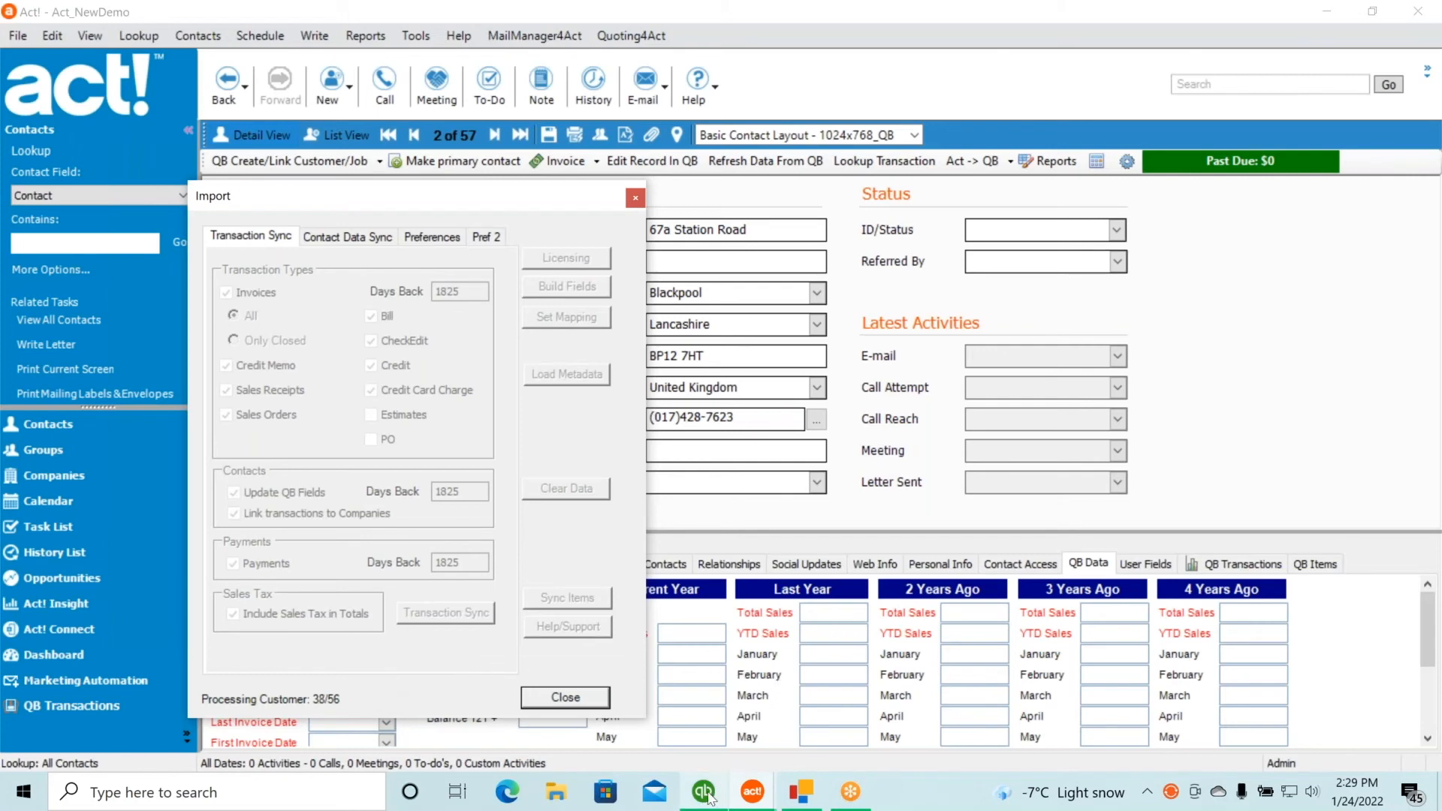
Switch to the QSales API Application, check its port and API address, and minimize its window.
{"action": "mouse_move", "coordinate": [709, 799]}
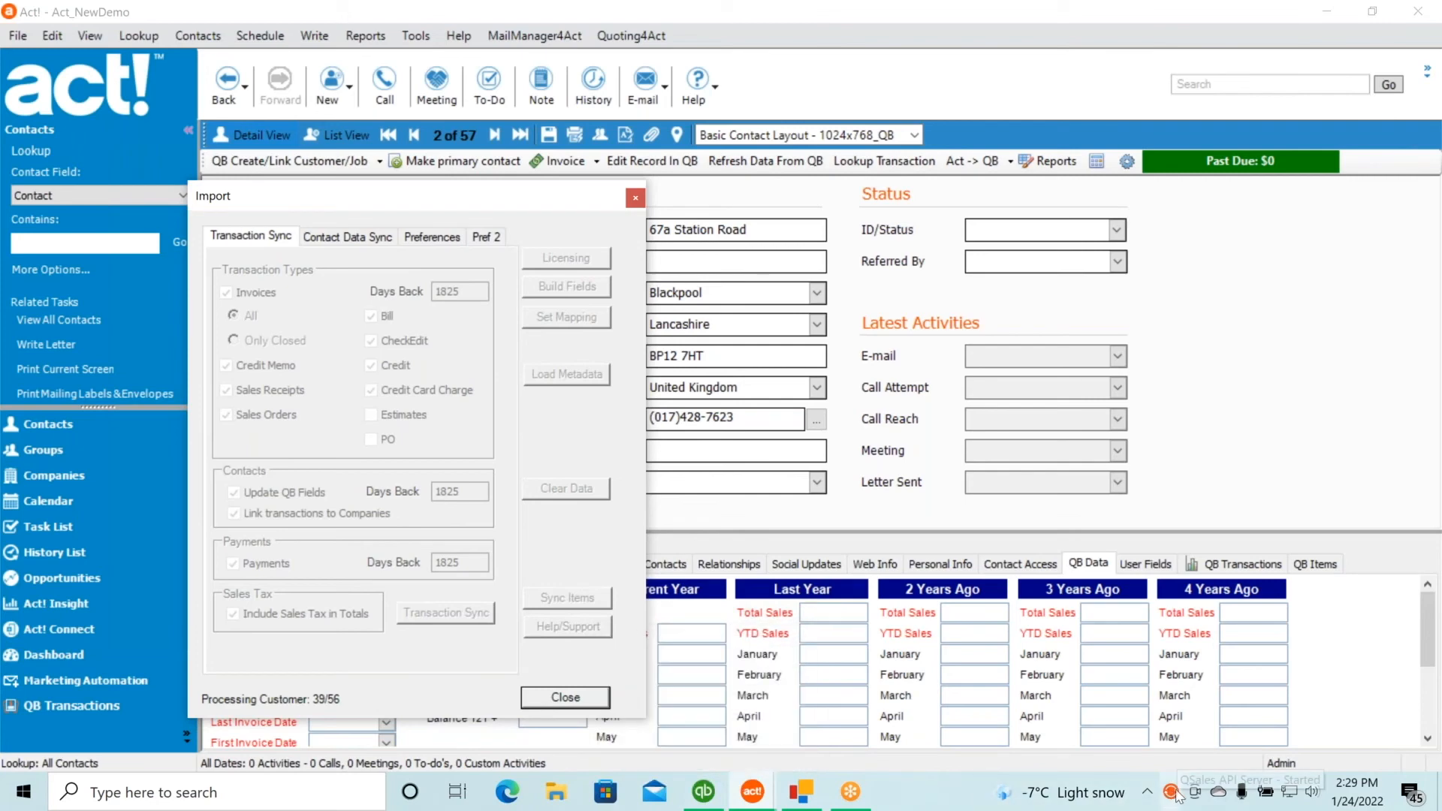
{"action": "left_click", "coordinate": [802, 792]}
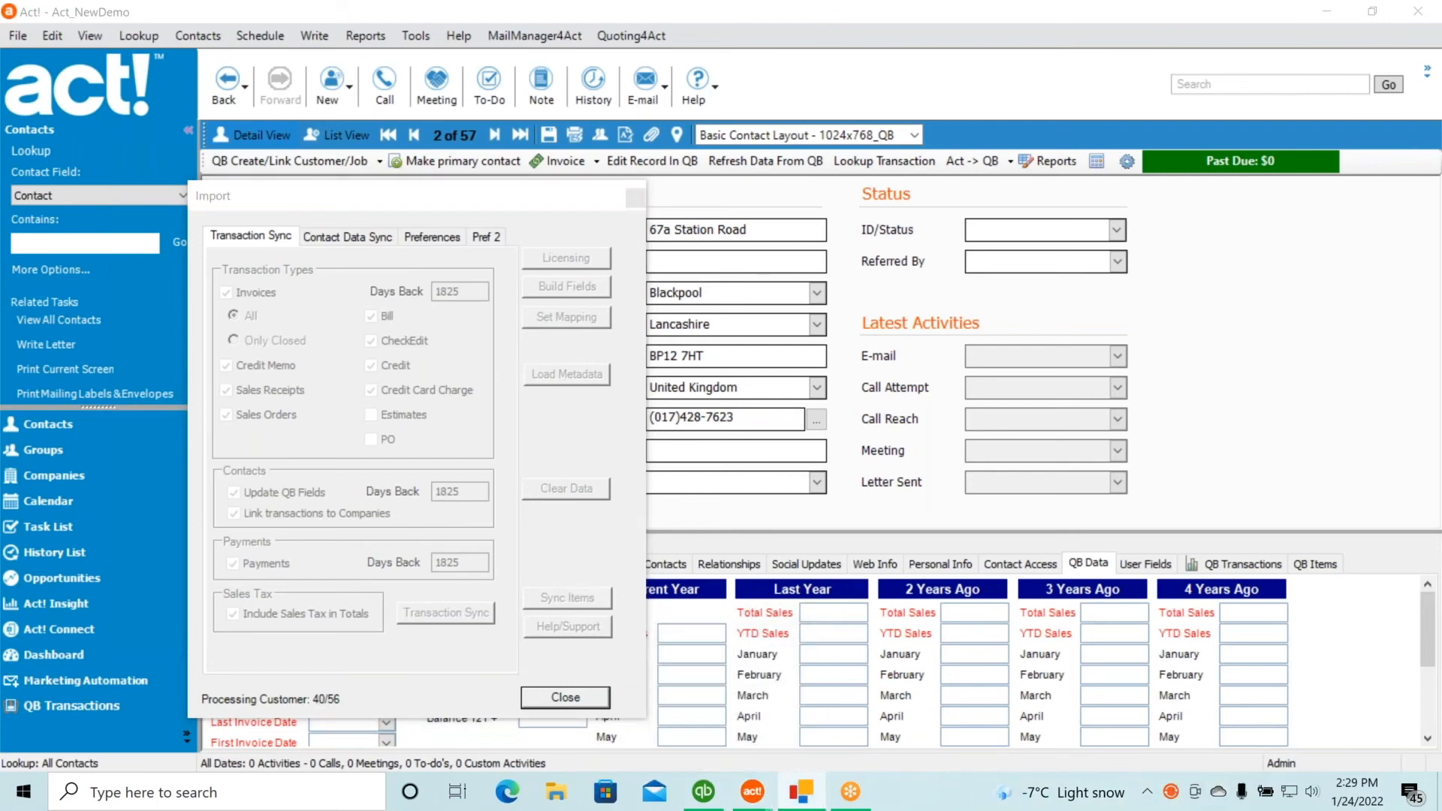
{"action": "left_click_drag", "start_coordinate": [987, 289], "coordinate": [920, 341]}
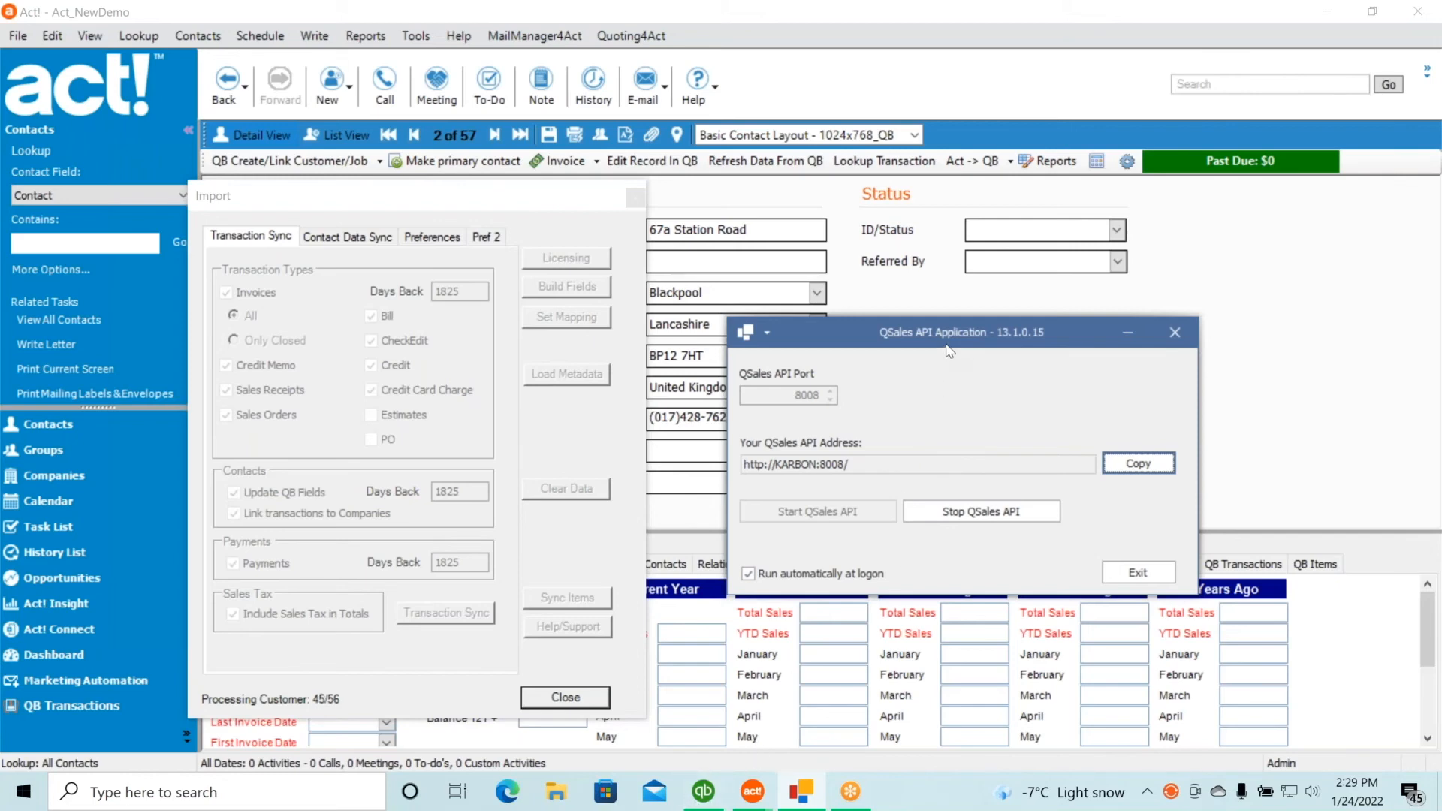
{"action": "left_click_drag", "start_coordinate": [950, 338], "coordinate": [965, 340]}
{"action": "left_click", "coordinate": [1142, 335]}
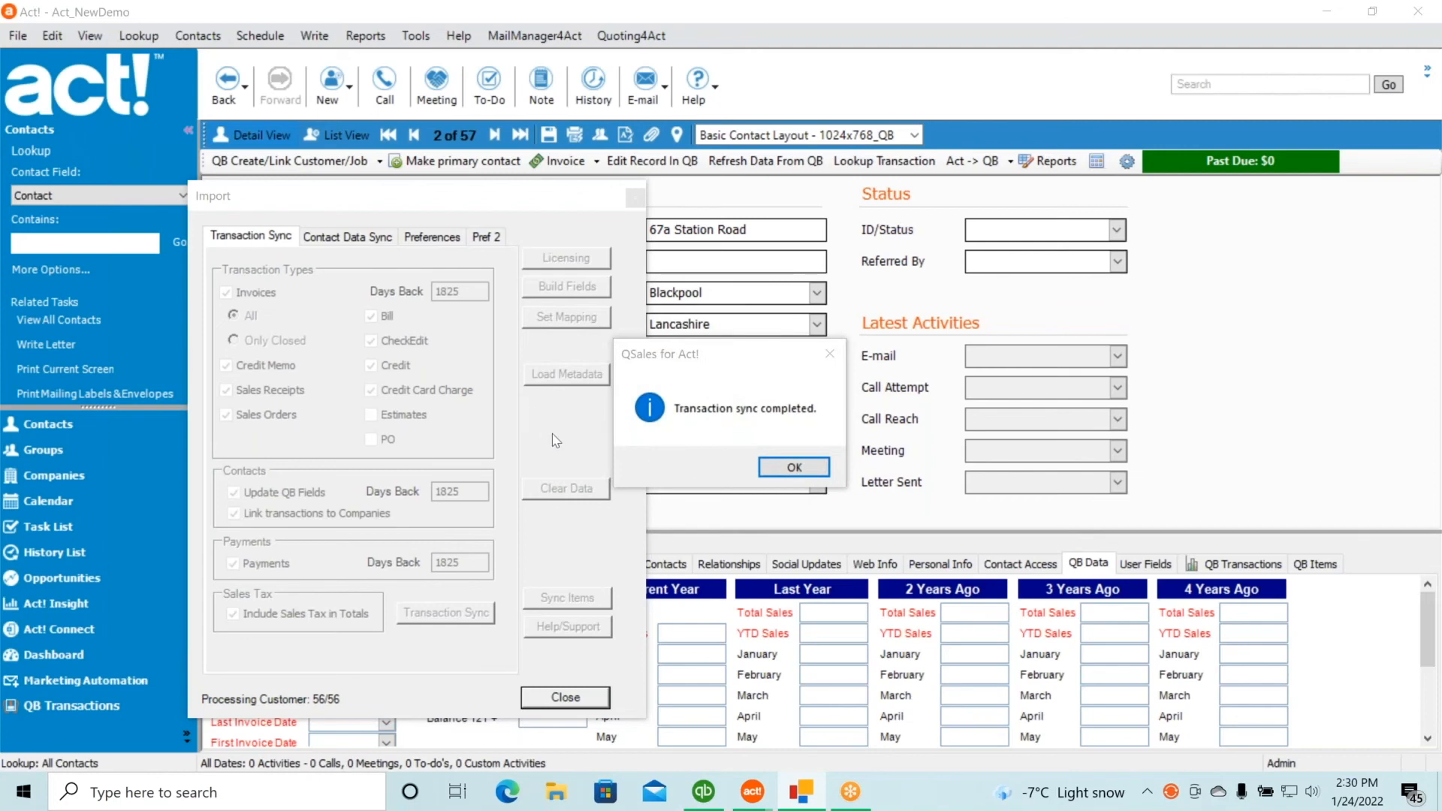
Acknowledge the finished transaction sync and close the Import window.
{"action": "left_click", "coordinate": [794, 469]}
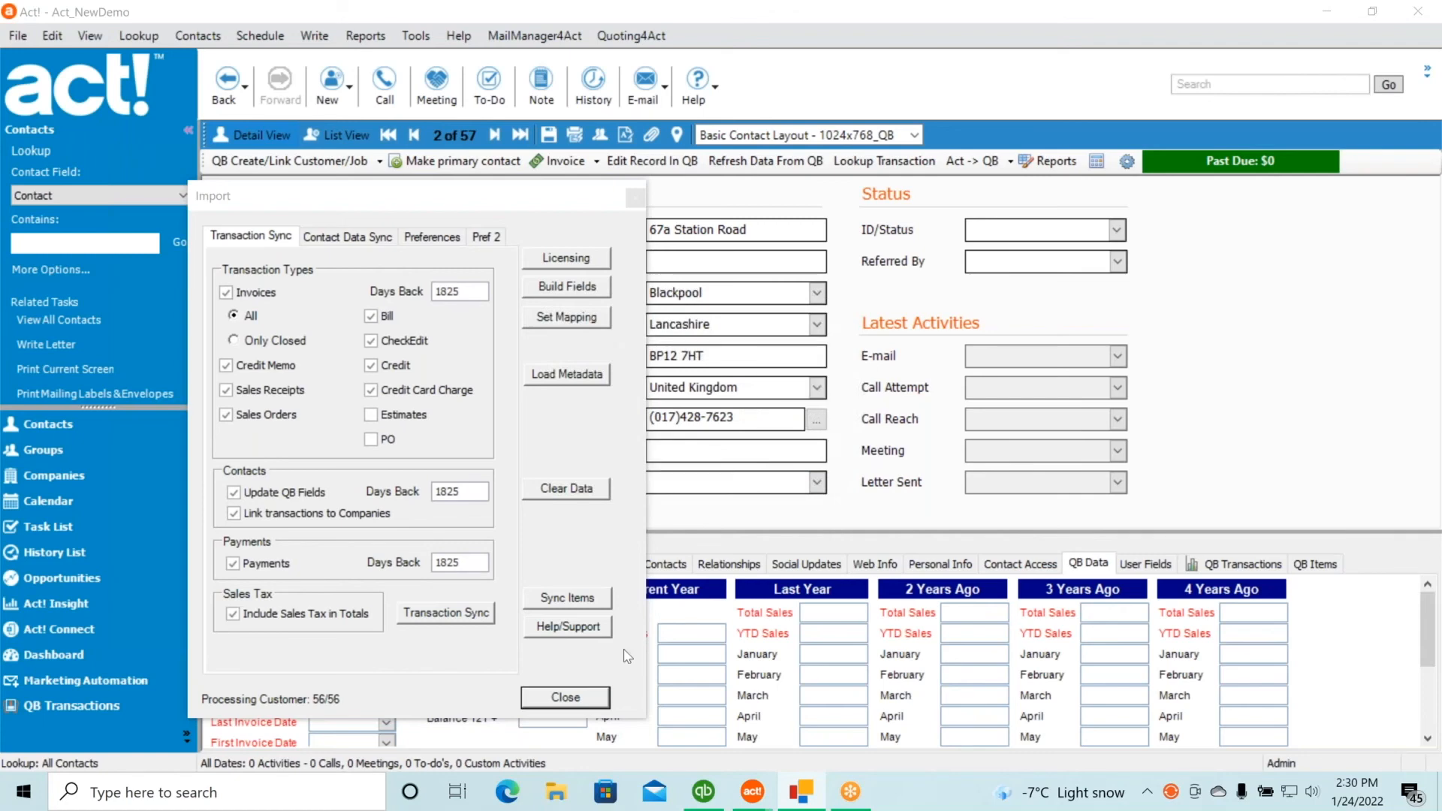
{"action": "left_click", "coordinate": [585, 699]}
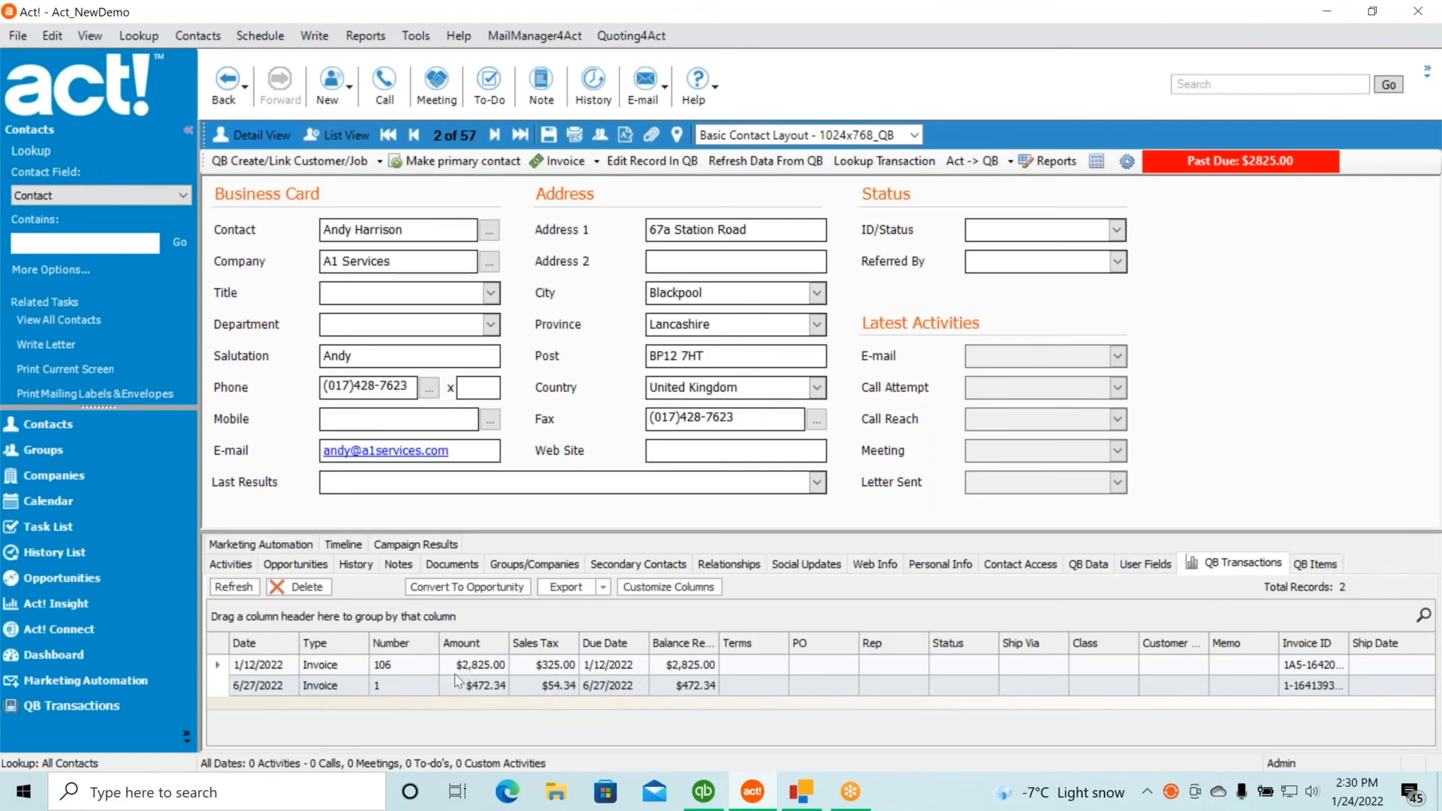
Review the A1 Services contact's synced QB Data and QB Transactions, enlarging the lower pane to examine the full monthly sales fields.
{"action": "left_click", "coordinate": [1103, 565]}
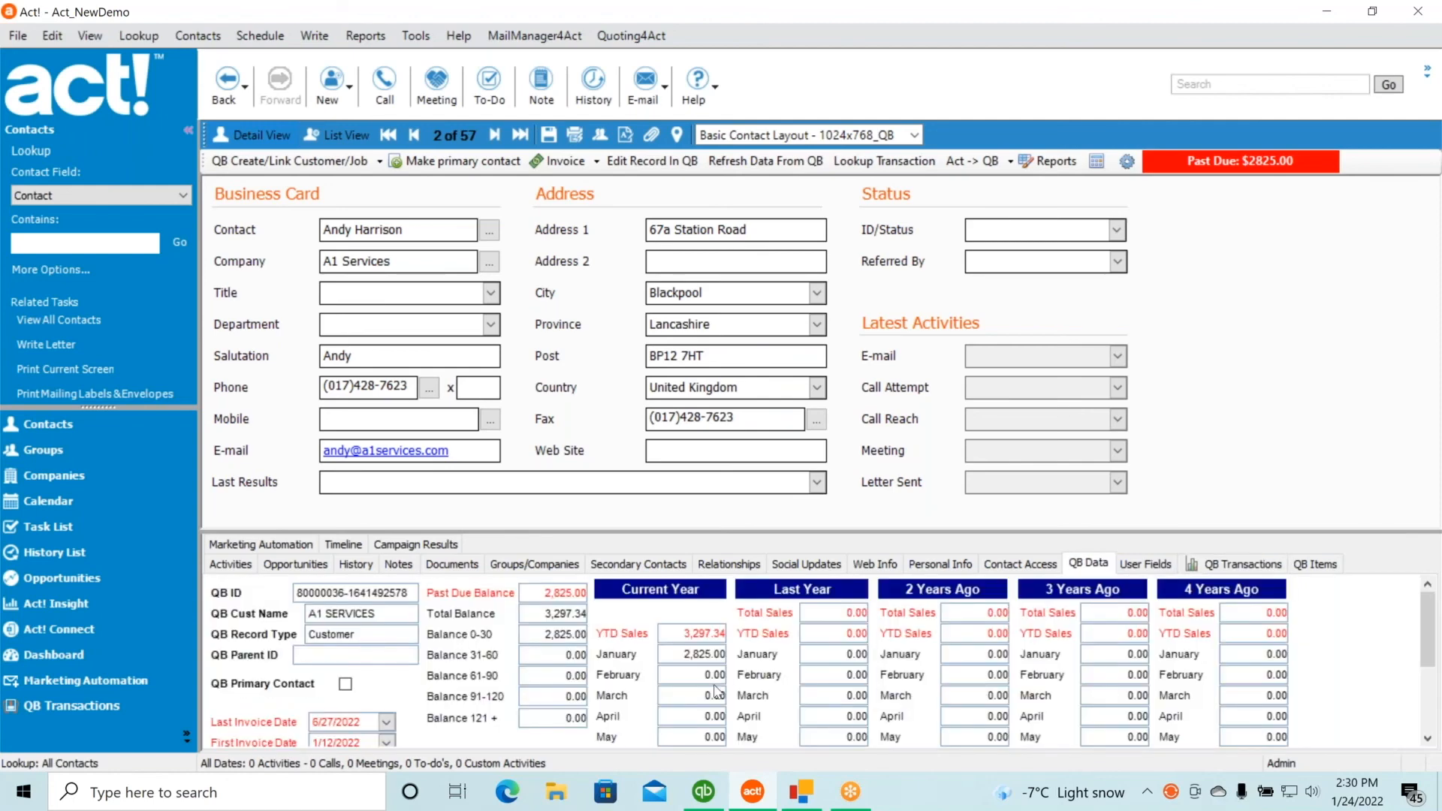
{"action": "left_click", "coordinate": [1229, 568]}
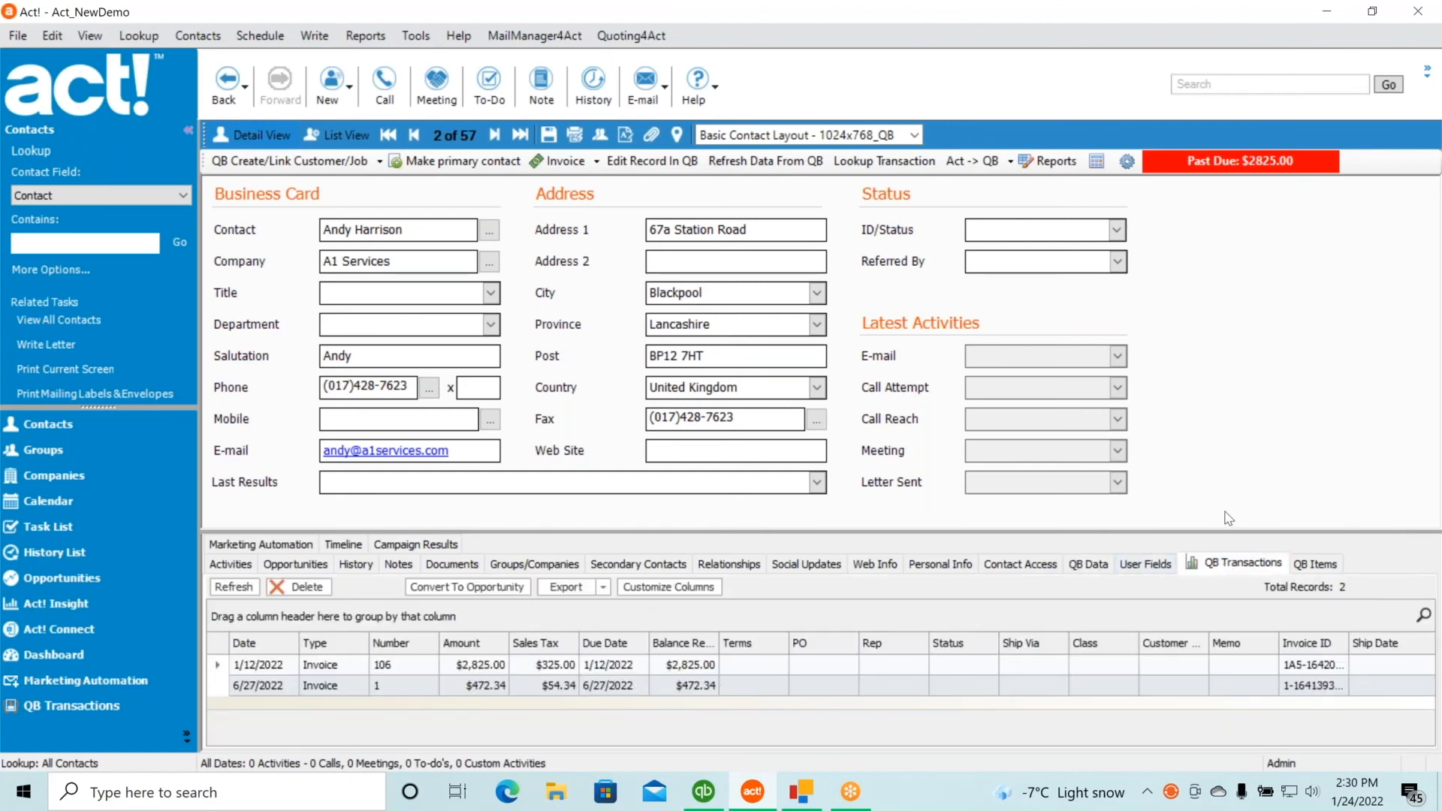
{"action": "left_click", "coordinate": [1089, 564]}
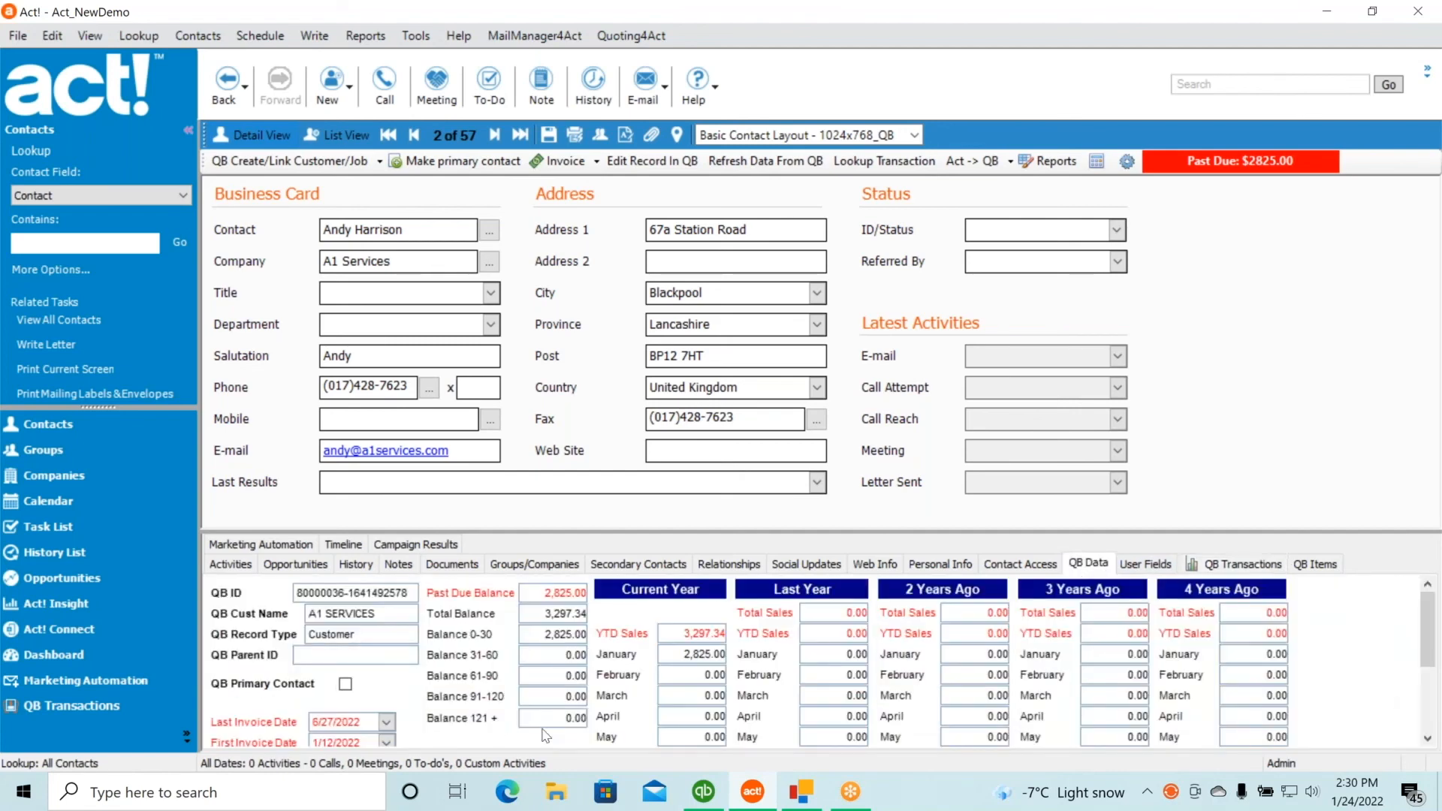
{"action": "left_click_drag", "start_coordinate": [816, 534], "coordinate": [821, 364]}
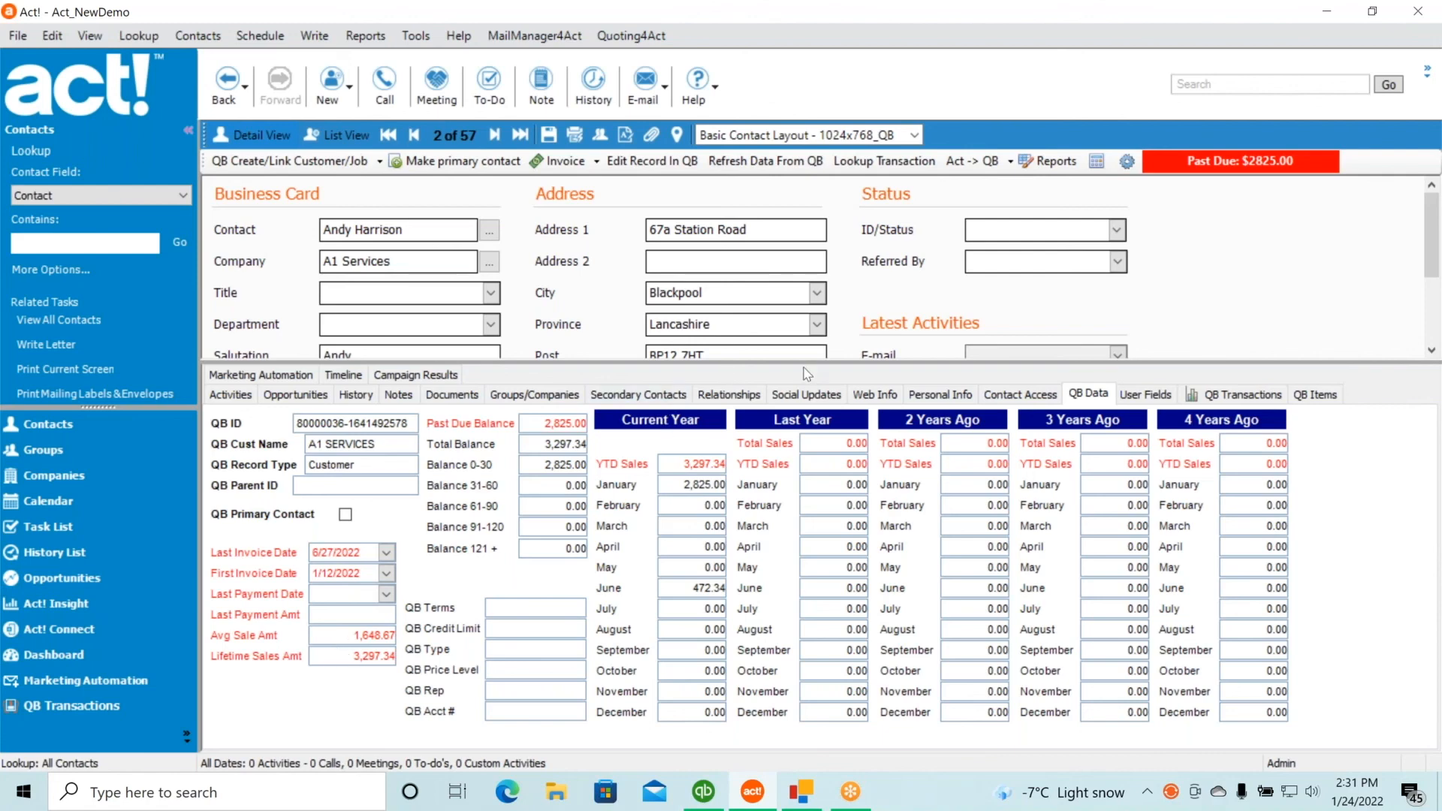
{"action": "left_click_drag", "start_coordinate": [804, 366], "coordinate": [829, 543]}
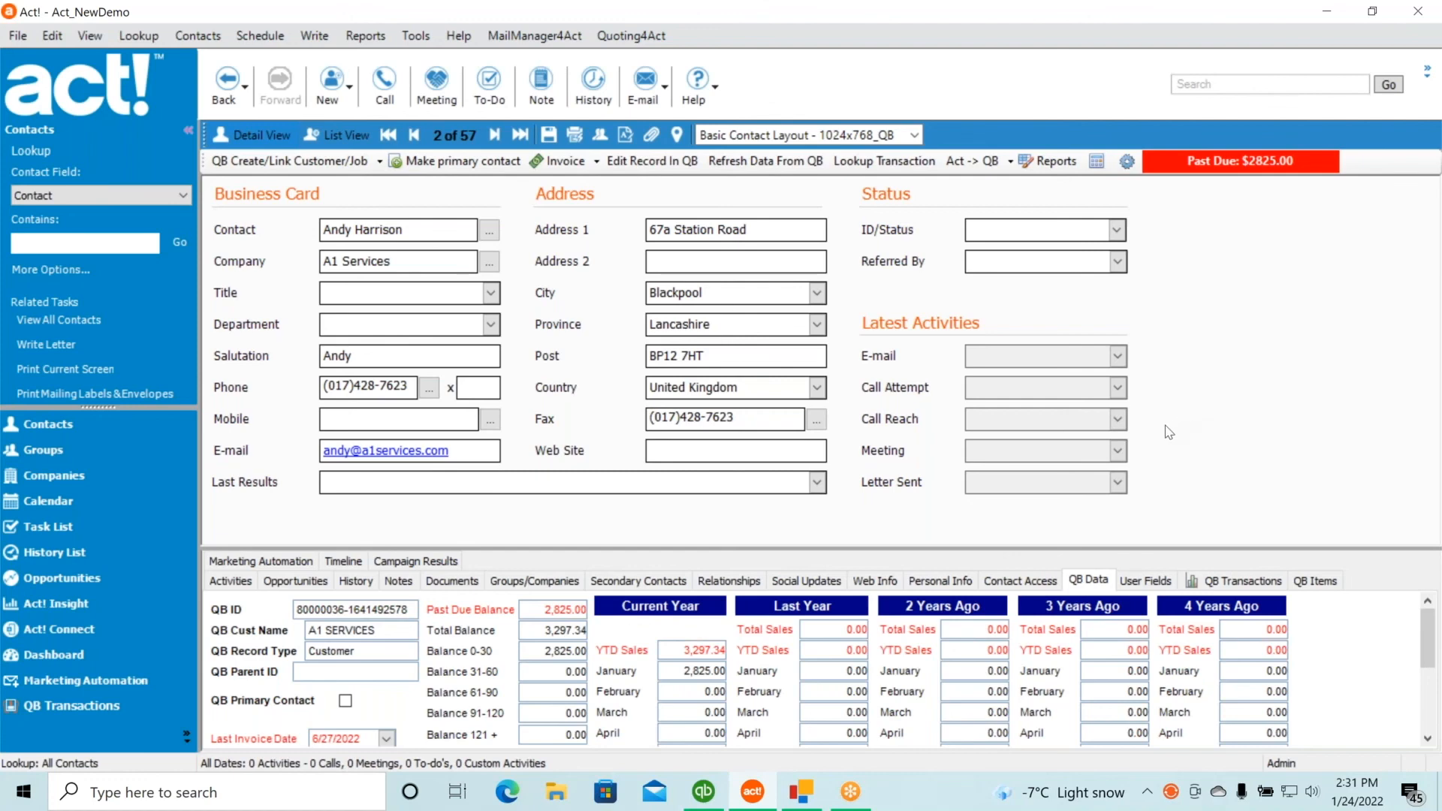
Open the 1/12/2022 invoice from the contact's QB transactions, examine its line item, tax and totals, and close it without saving.
{"action": "left_click", "coordinate": [1225, 584]}
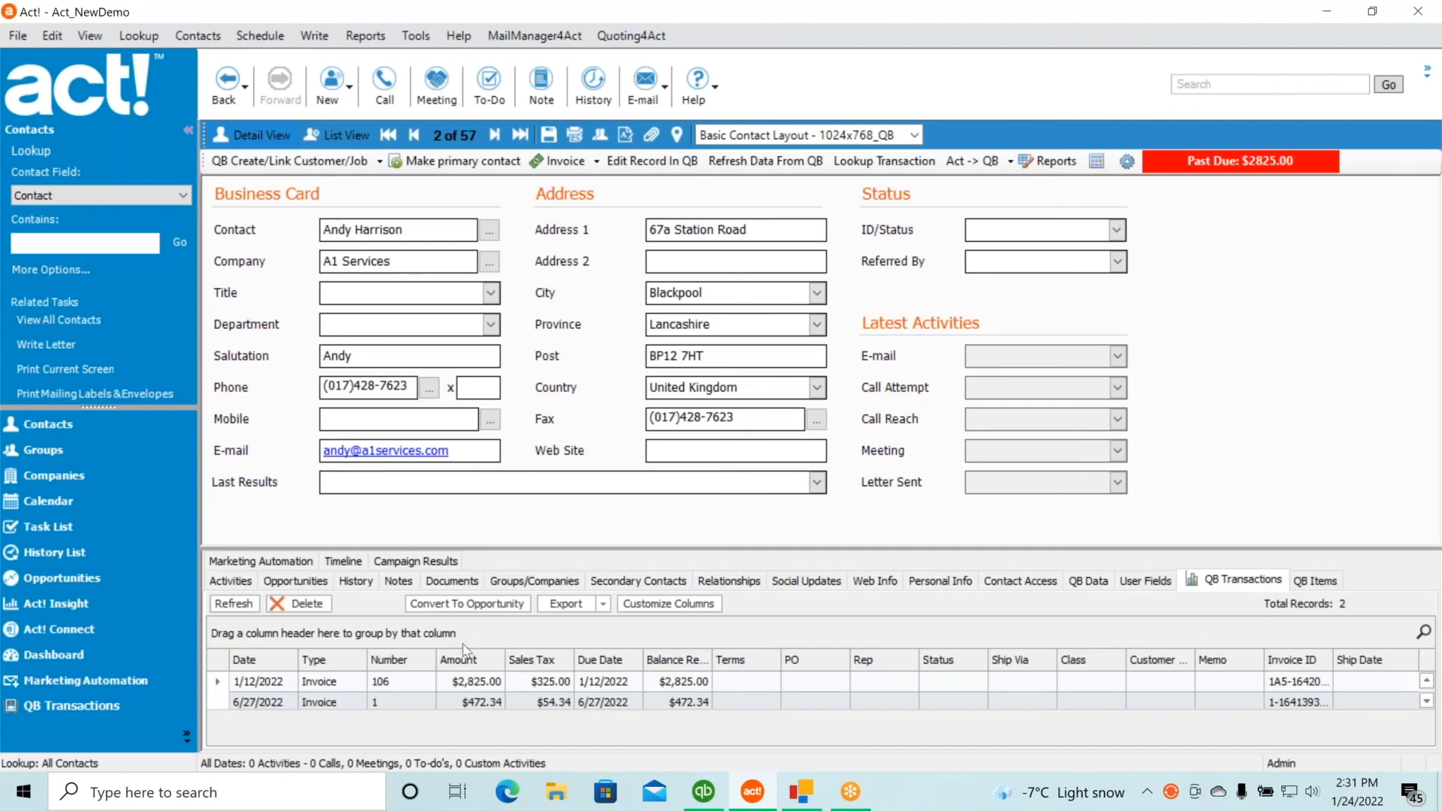
{"action": "double_click", "coordinate": [473, 682]}
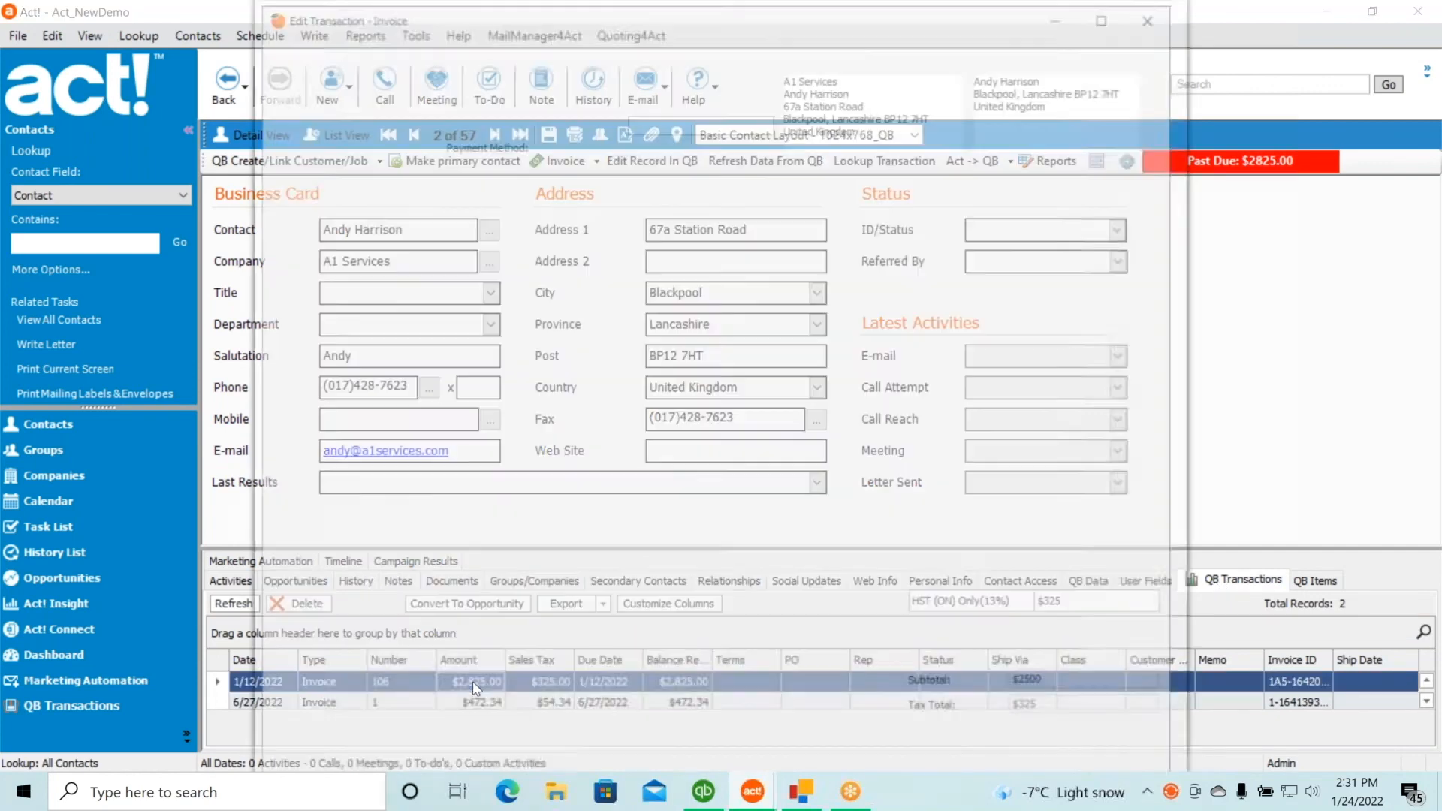
{"action": "left_click_drag", "start_coordinate": [879, 16], "coordinate": [885, 58]}
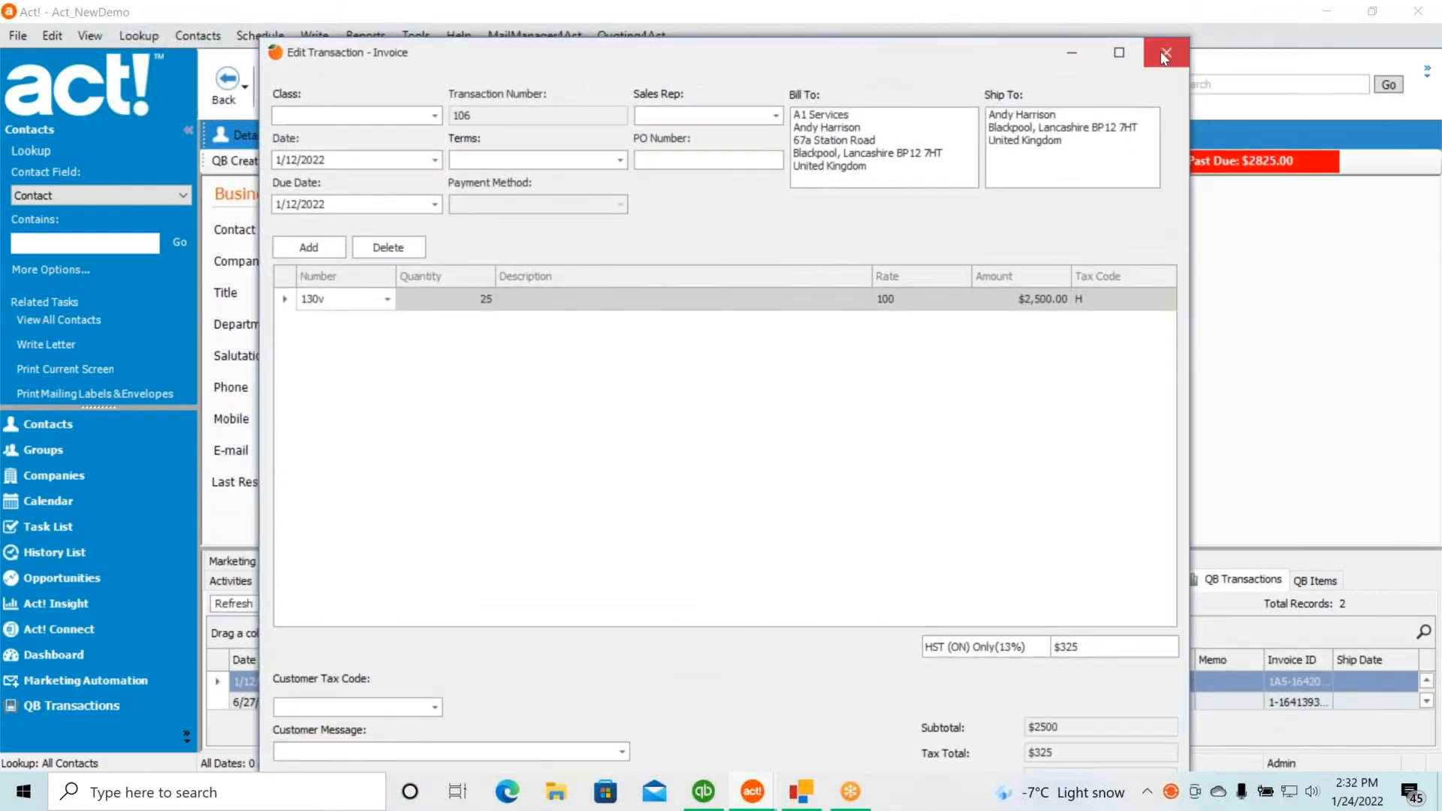
{"action": "left_click_drag", "start_coordinate": [986, 38], "coordinate": [965, 77]}
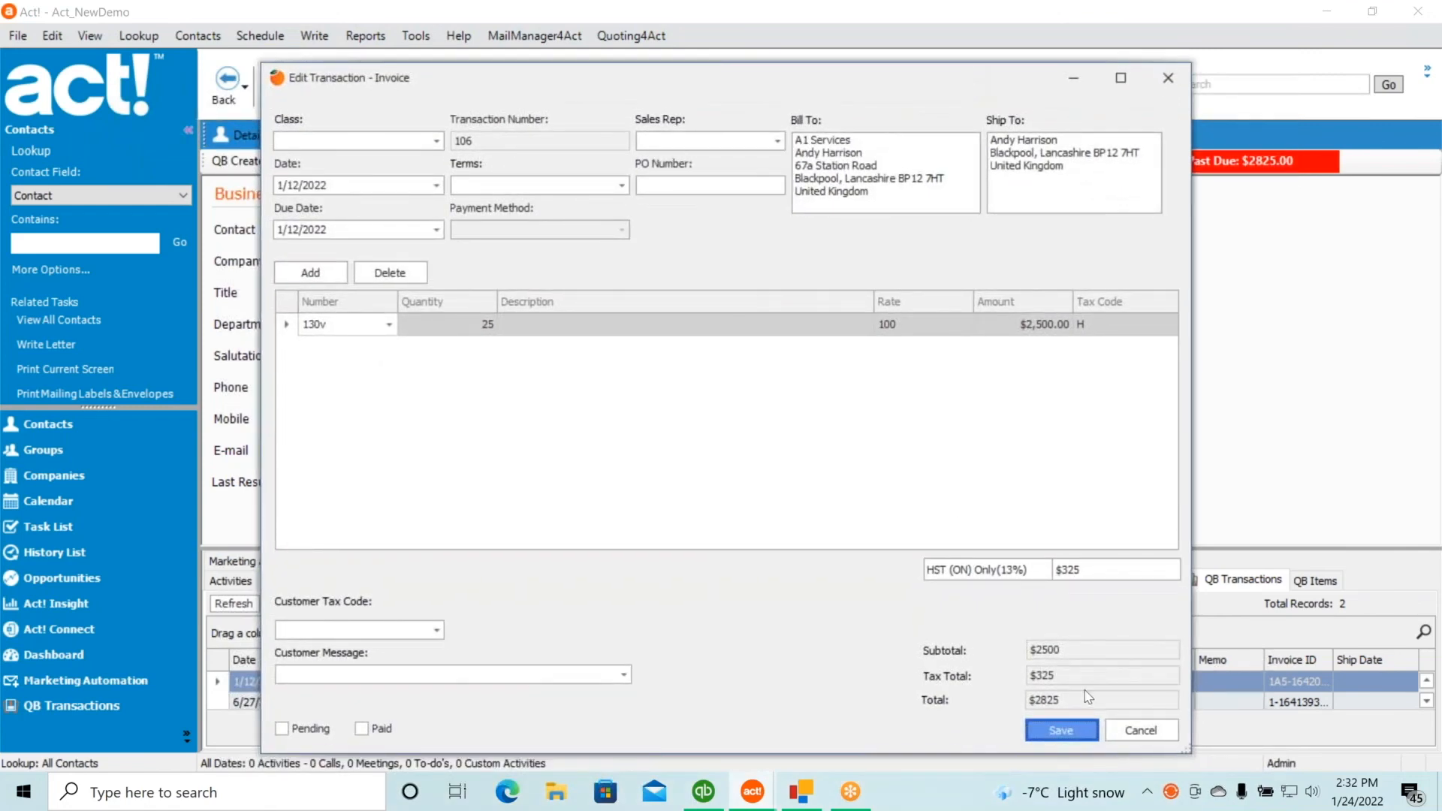
{"action": "left_click", "coordinate": [1133, 733]}
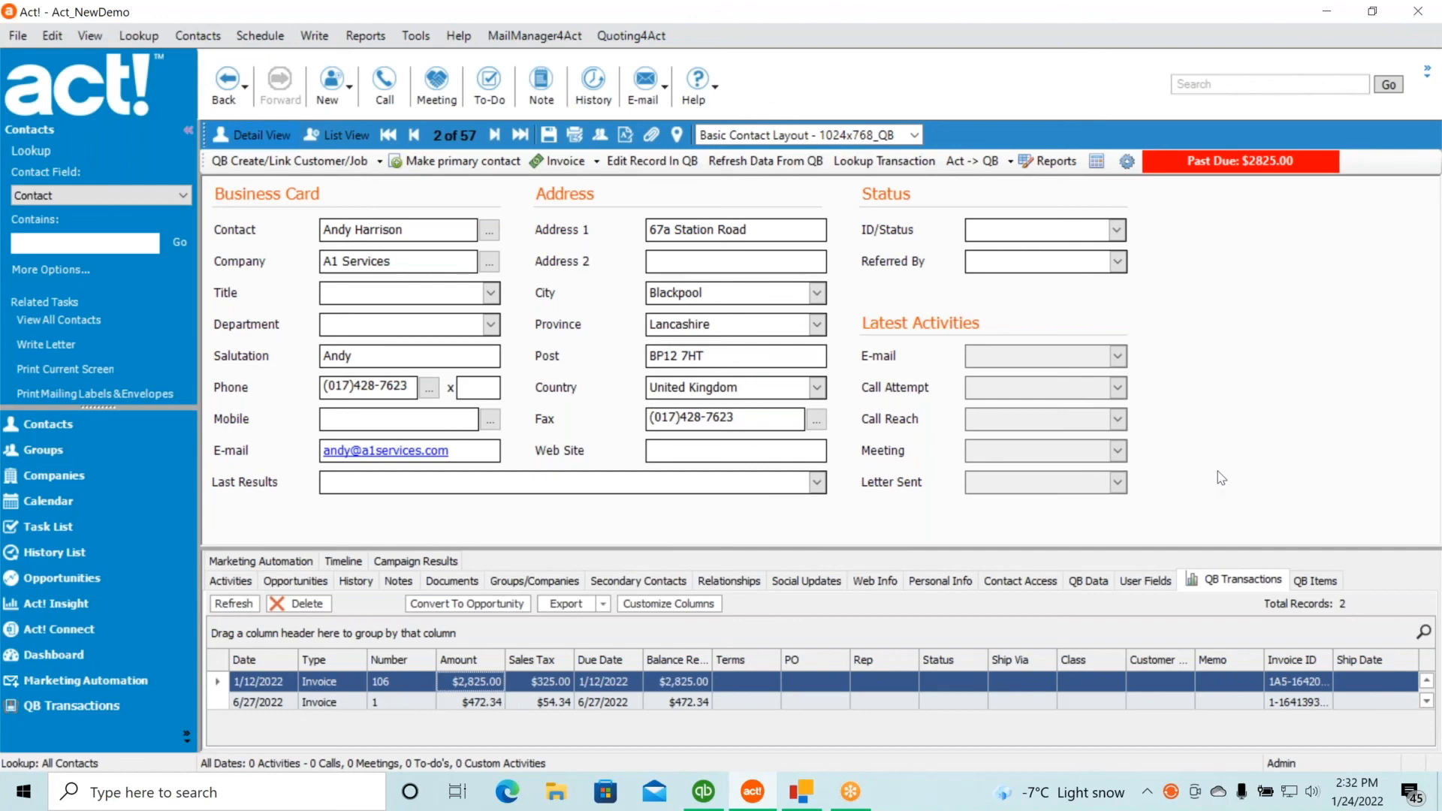
{"action": "left_click", "coordinate": [851, 792]}
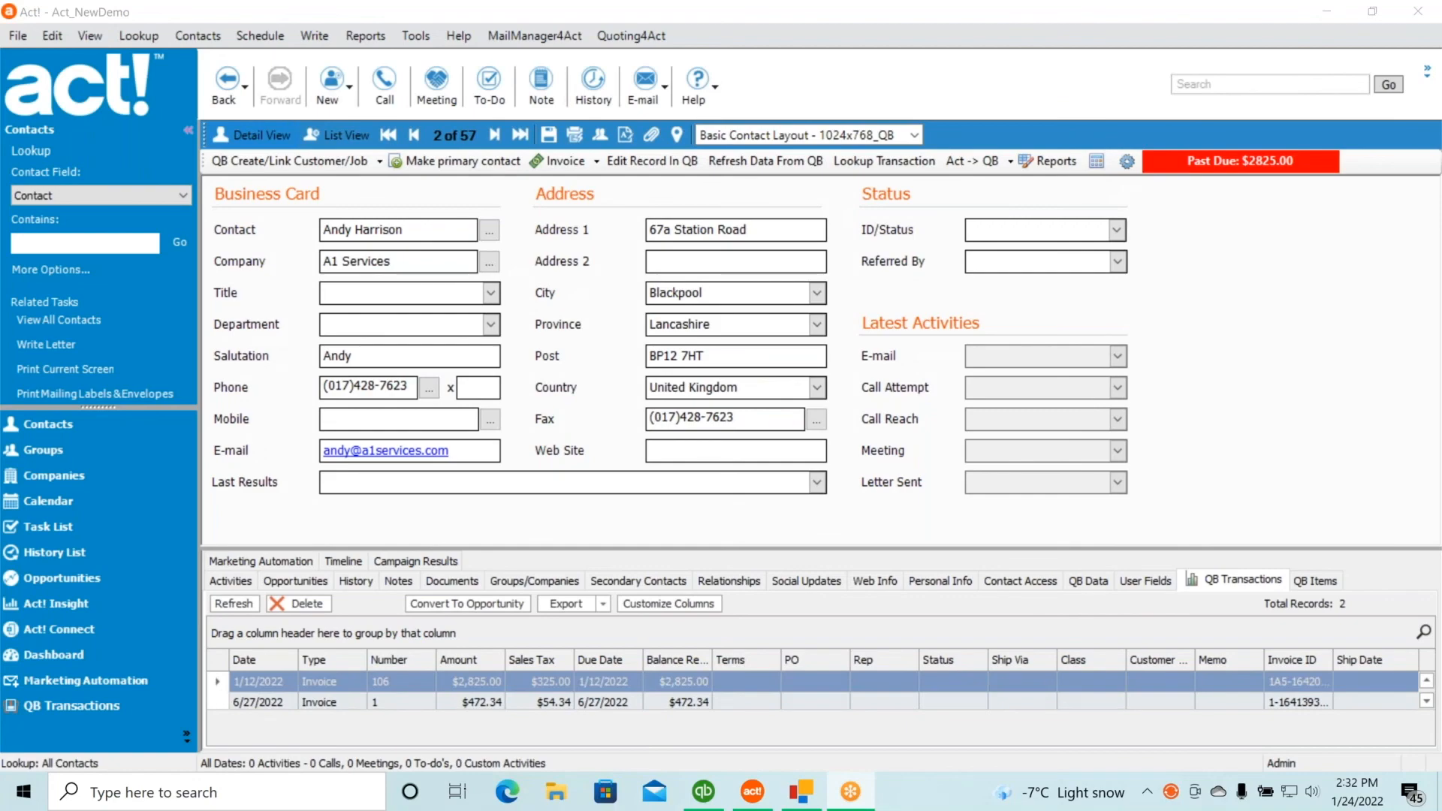